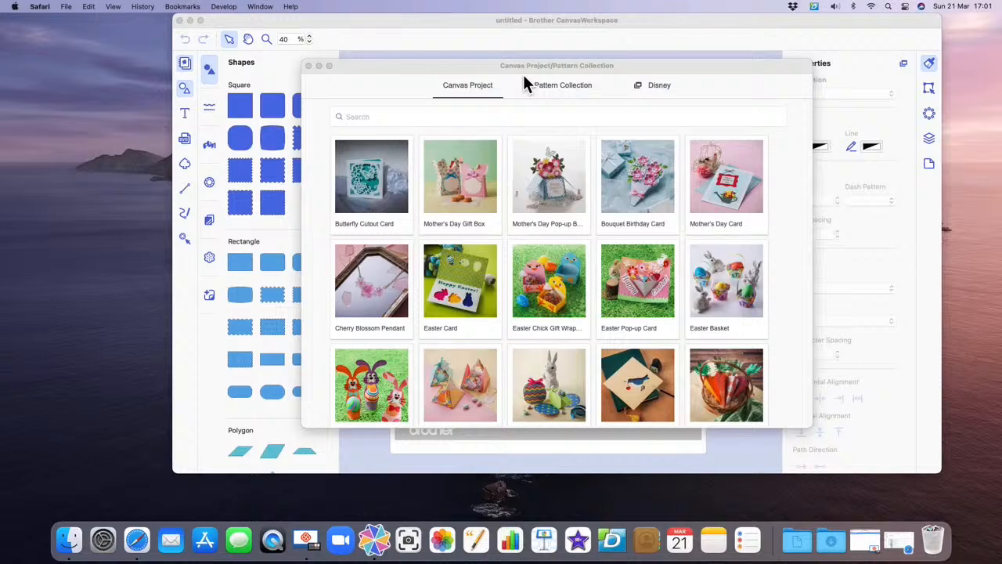
# Step: Search the Canvas Project collection for "Pierce" and open the Paper-Pierced Letter Set project
pyautogui.click(650, 36)
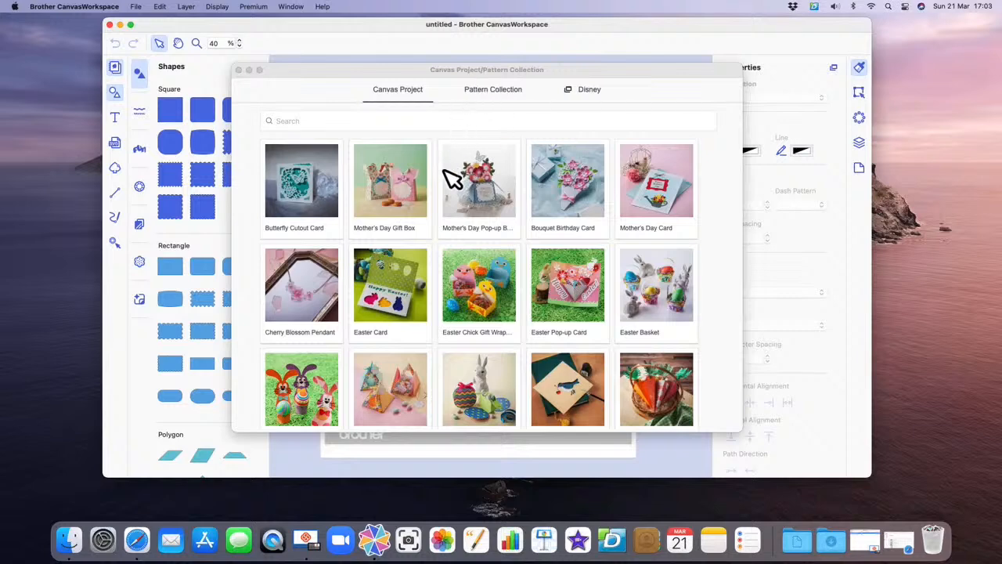
pyautogui.scroll(-10, 523, 229)
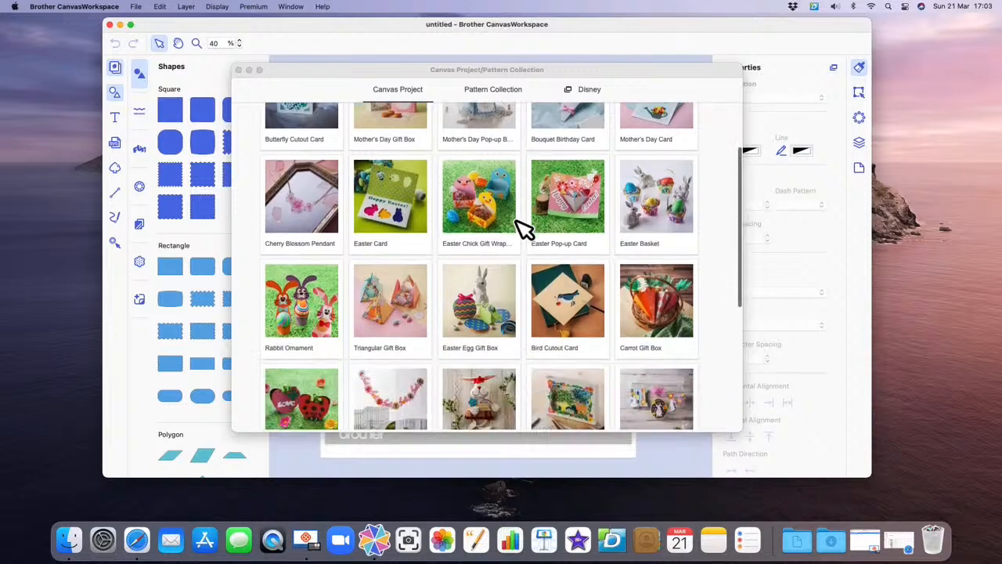
pyautogui.scroll(10, 523, 228)
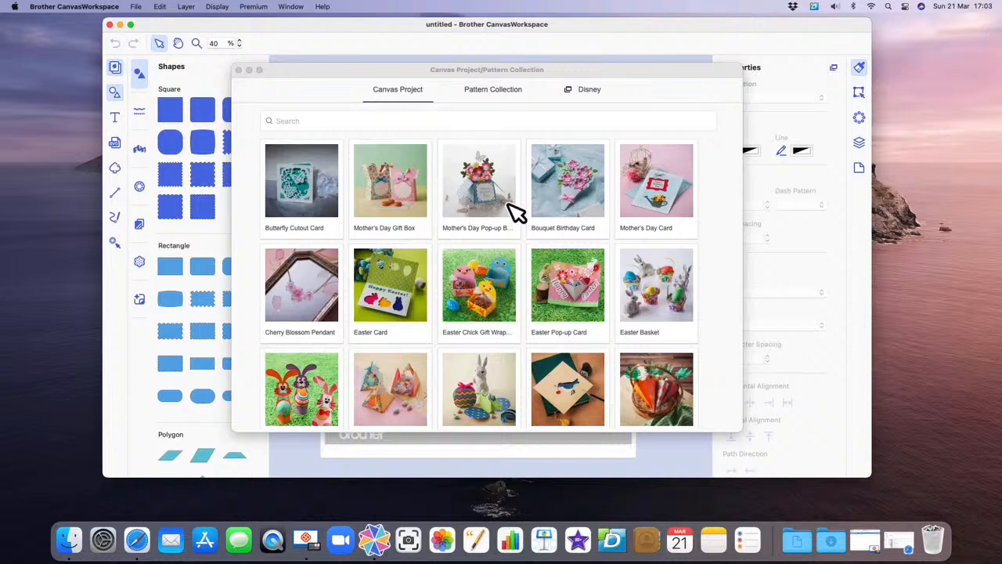
pyautogui.click(296, 123)
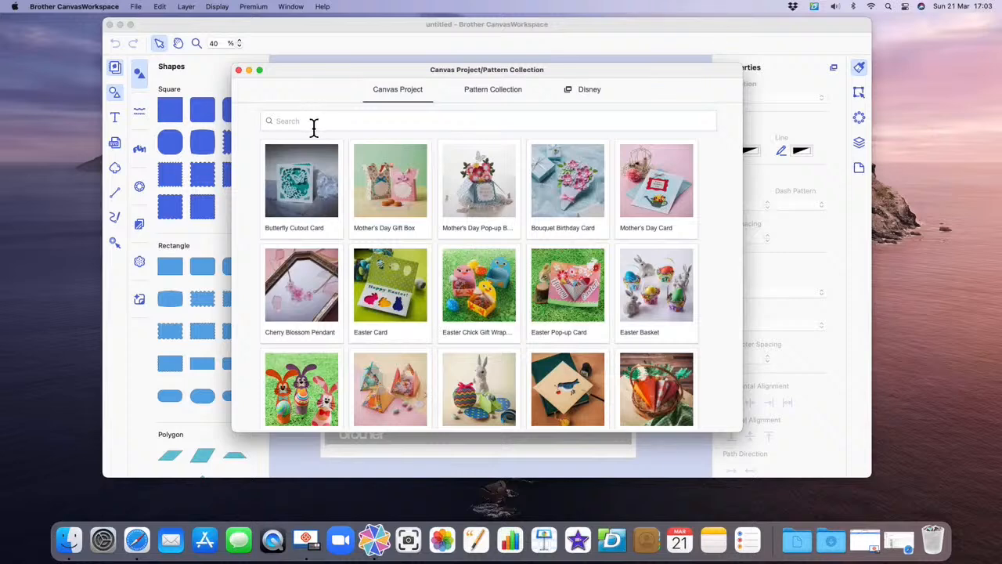
pyautogui.click(314, 125)
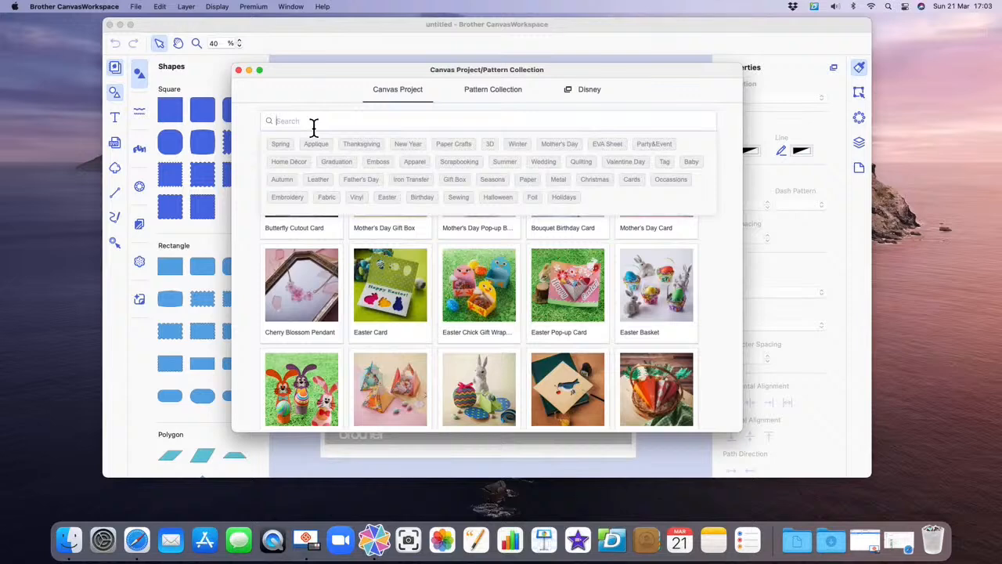
pyautogui.write('Pierce')
pyautogui.press('Return')
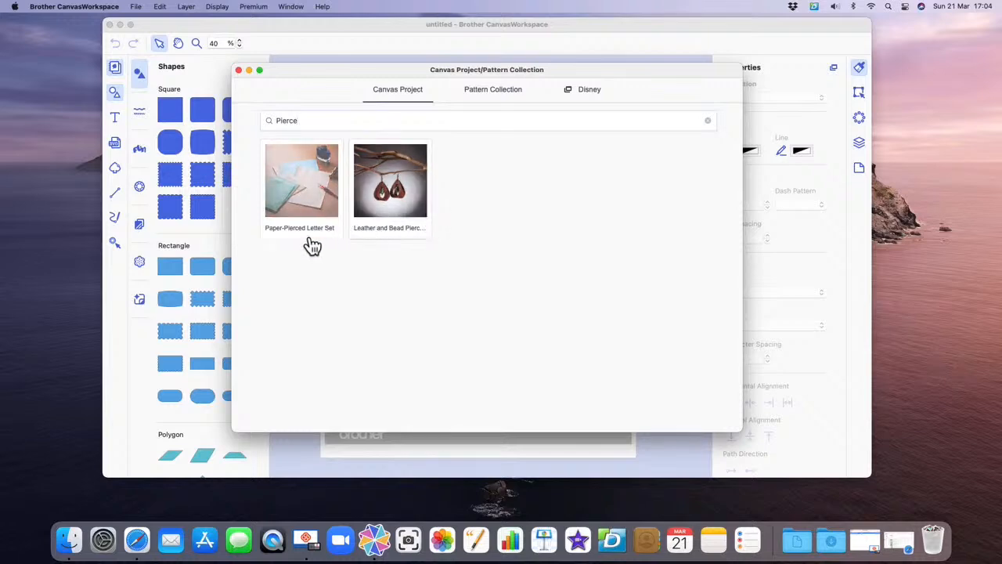
pyautogui.click(312, 197)
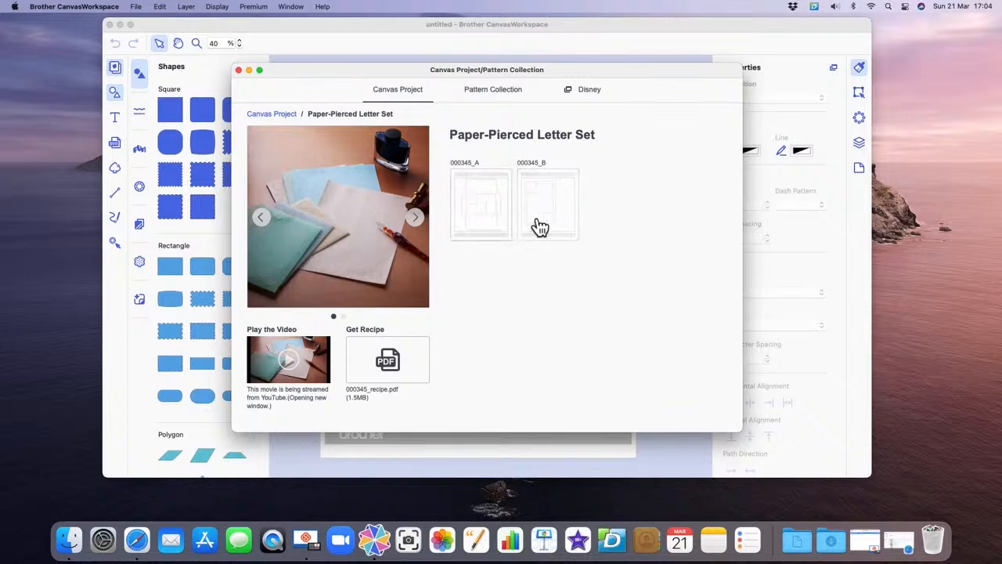
# Step: Preview the Paper-Pierced Letter Set's instruction video and close the player
pyautogui.click(304, 378)
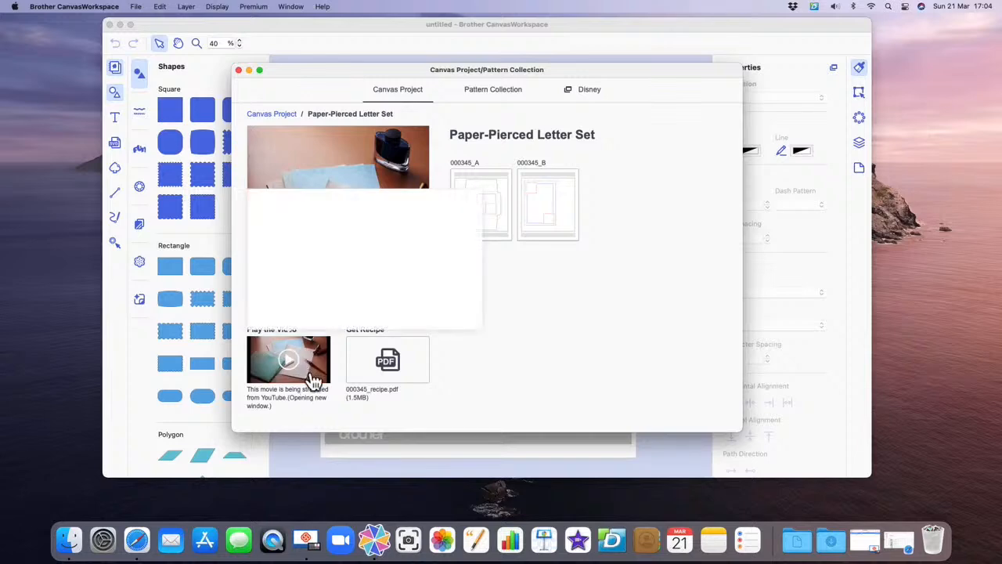
pyautogui.click(274, 313)
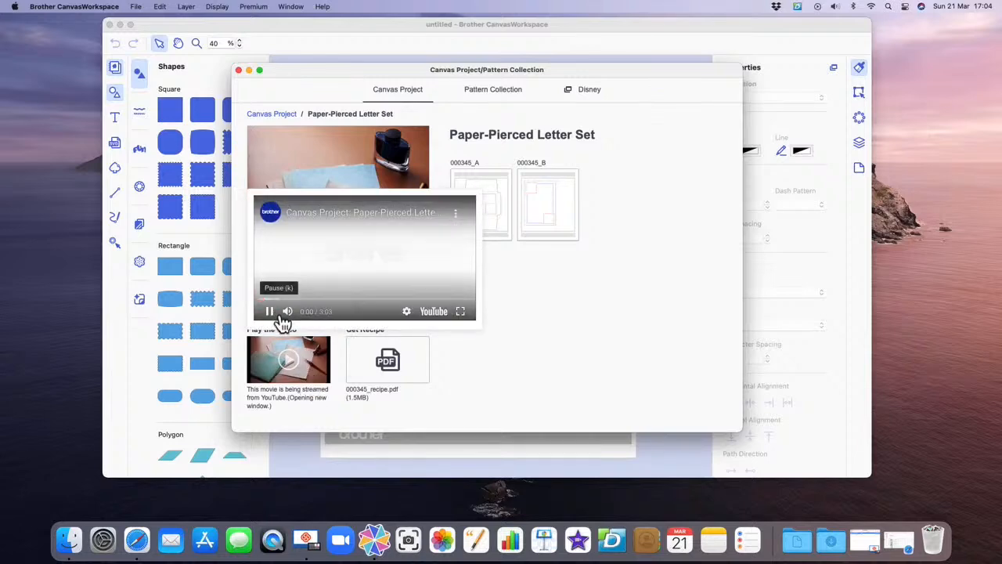
pyautogui.click(526, 319)
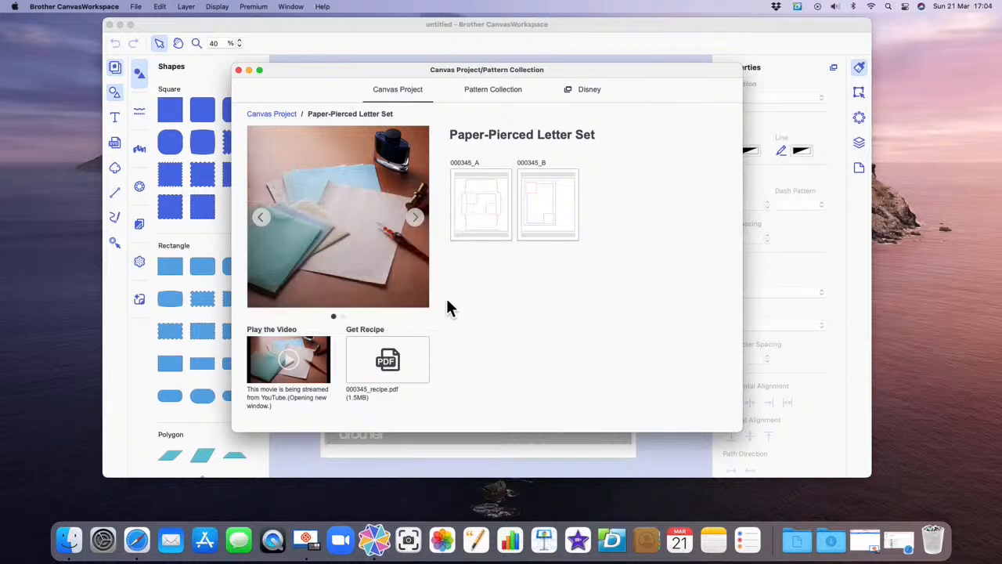
pyautogui.click(314, 353)
pyautogui.click(456, 269)
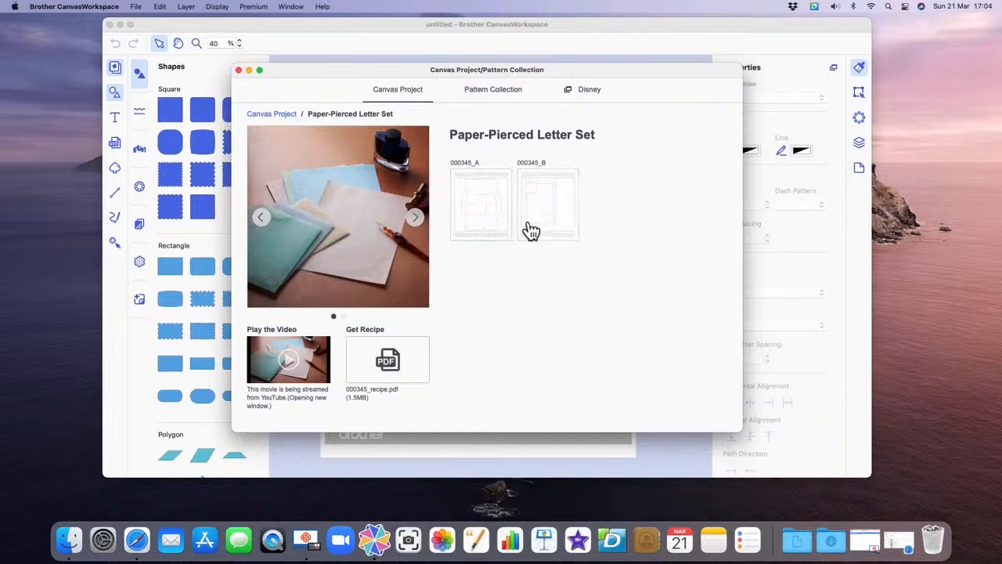
# Step: Add pattern 000345_A to the mat and put away the project collection window
pyautogui.click(480, 209)
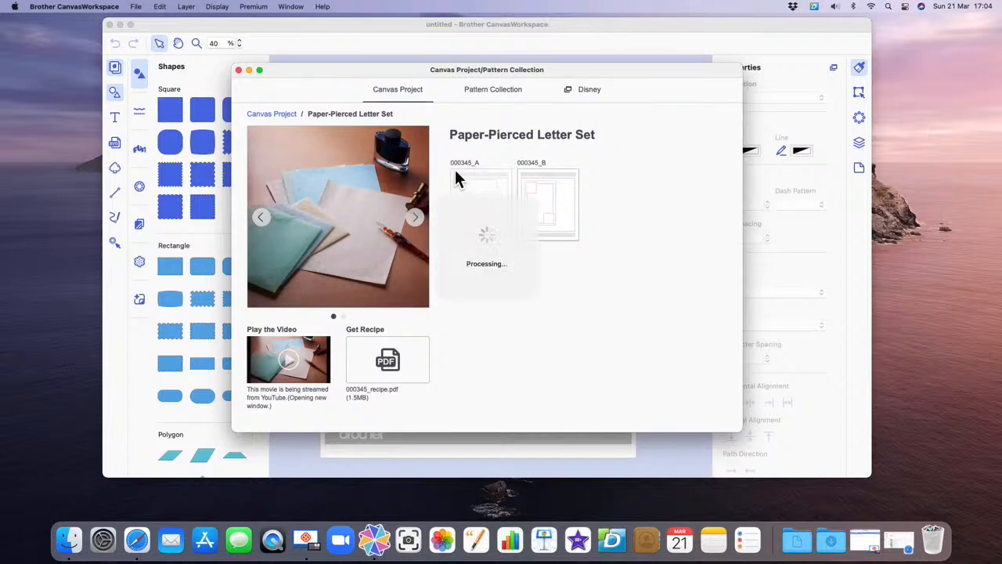
pyautogui.click(250, 70)
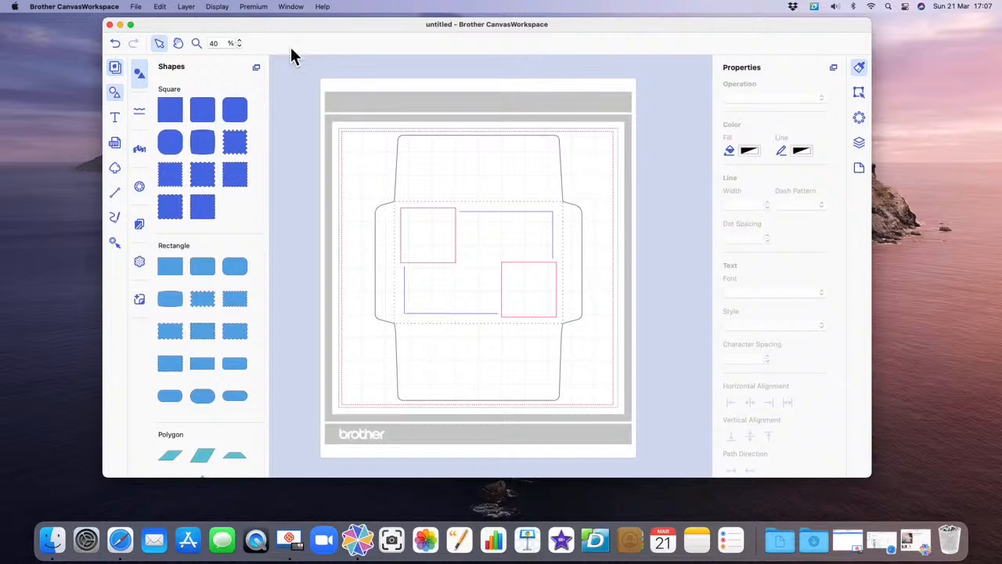
# Step: Switch the design window to full screen and enlarge the envelope pattern to 50% zoom
pyautogui.moveTo(134, 26)
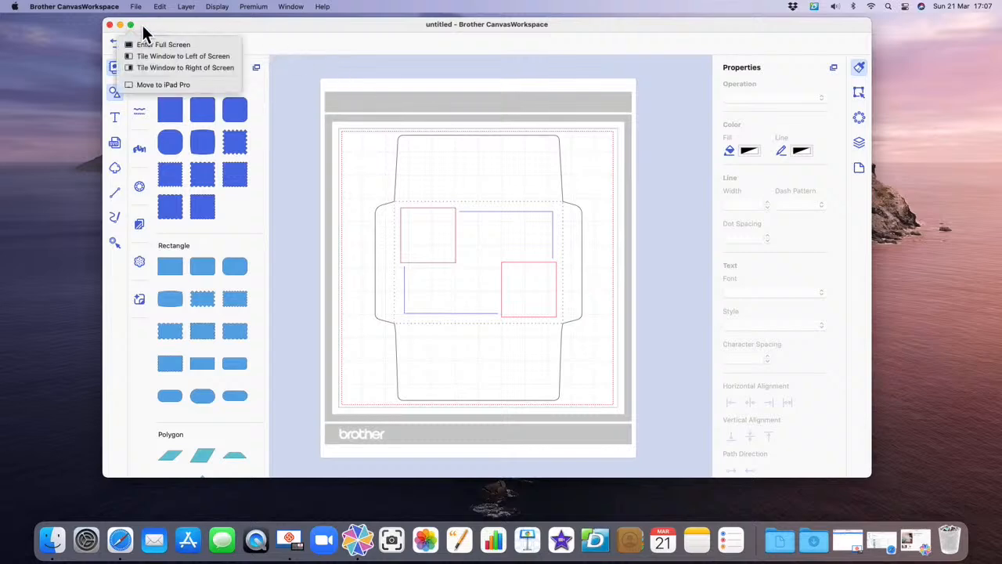
pyautogui.click(132, 27)
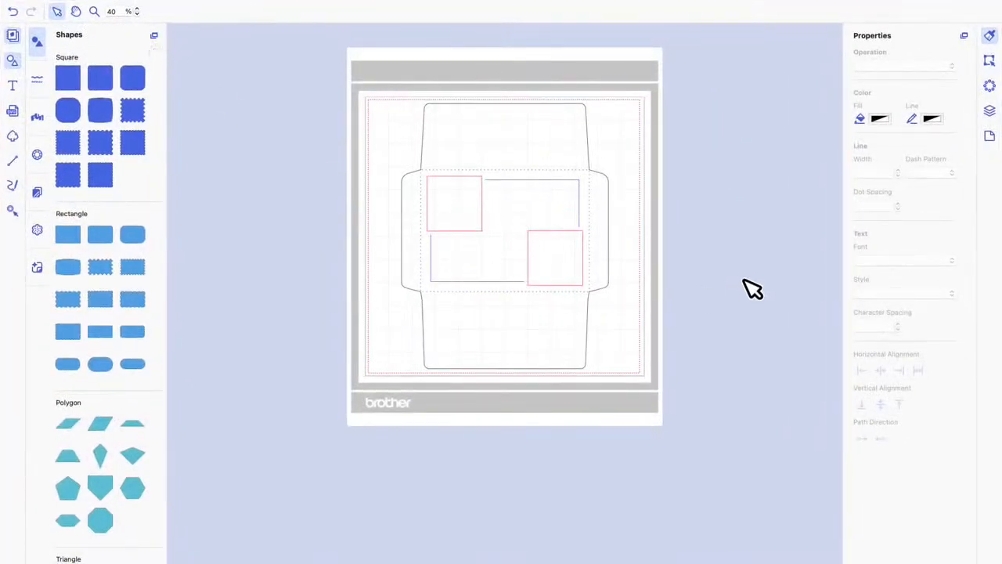
pyautogui.click(137, 8)
pyautogui.scroll(3, 363, 165)
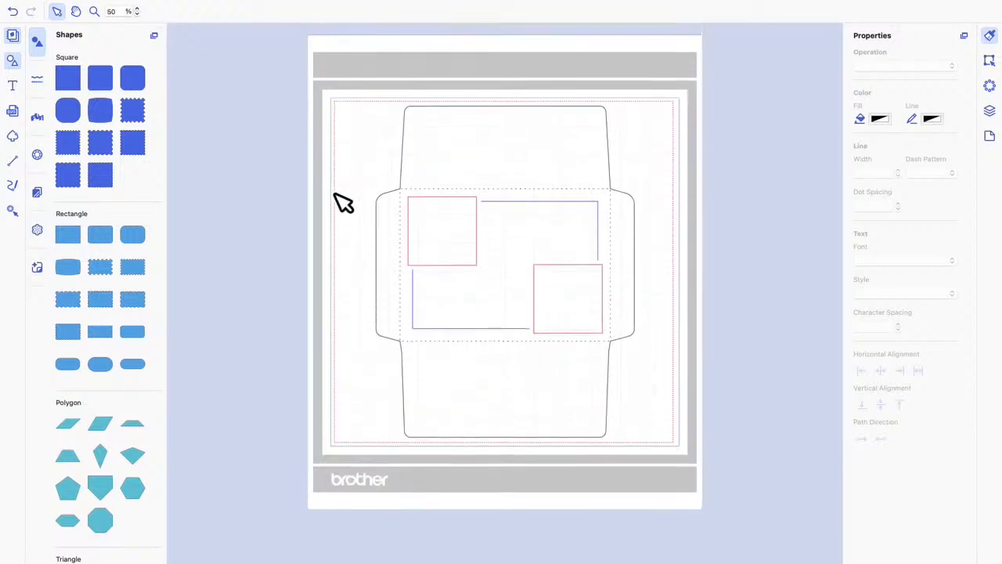
pyautogui.scroll(1, 335, 196)
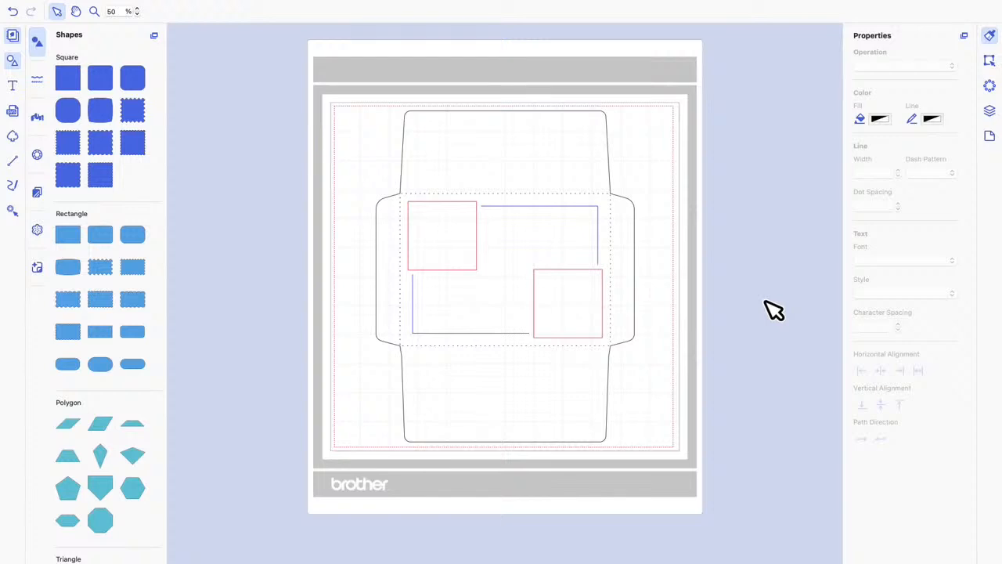
pyautogui.scroll(-2, 671, 246)
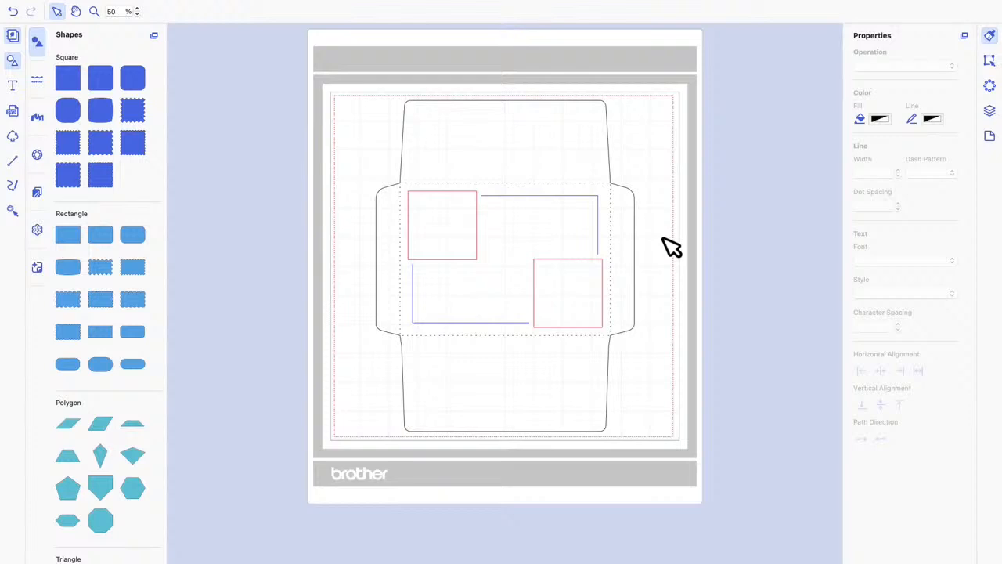
# Step: Examine the envelope's outer outline and its dashed fold-line group by selecting each in turn, and clear the selection
pyautogui.click(549, 168)
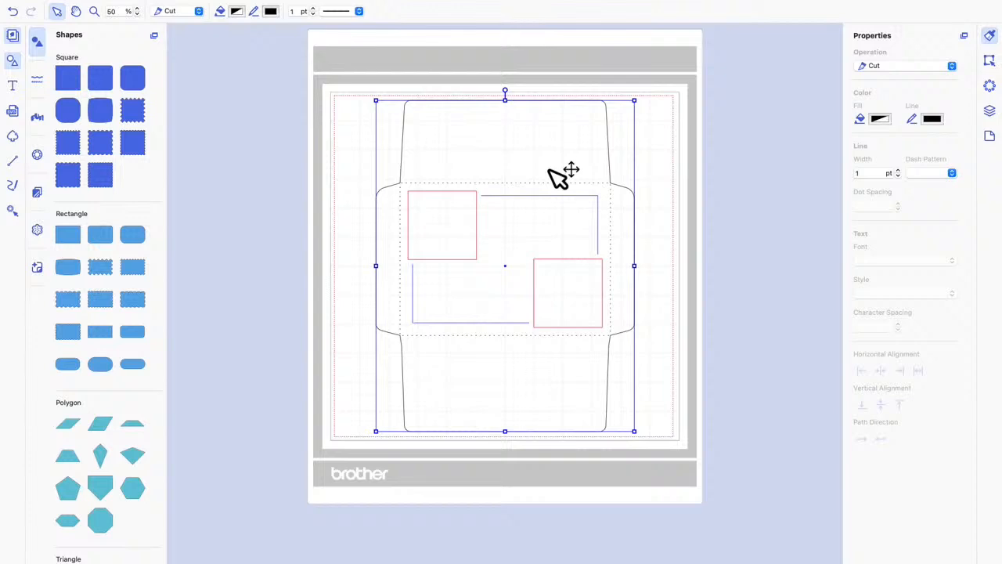
pyautogui.click(545, 186)
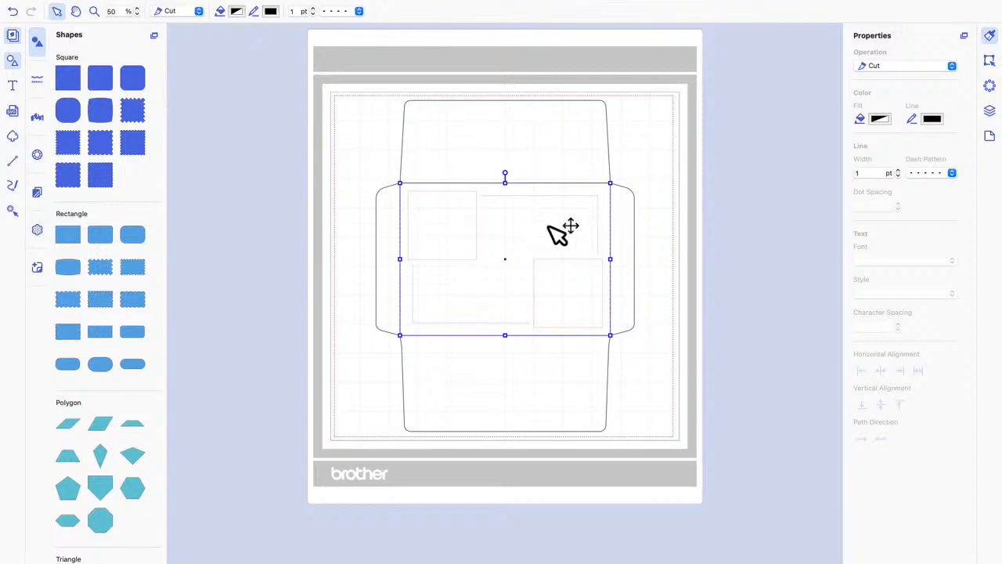
pyautogui.click(655, 181)
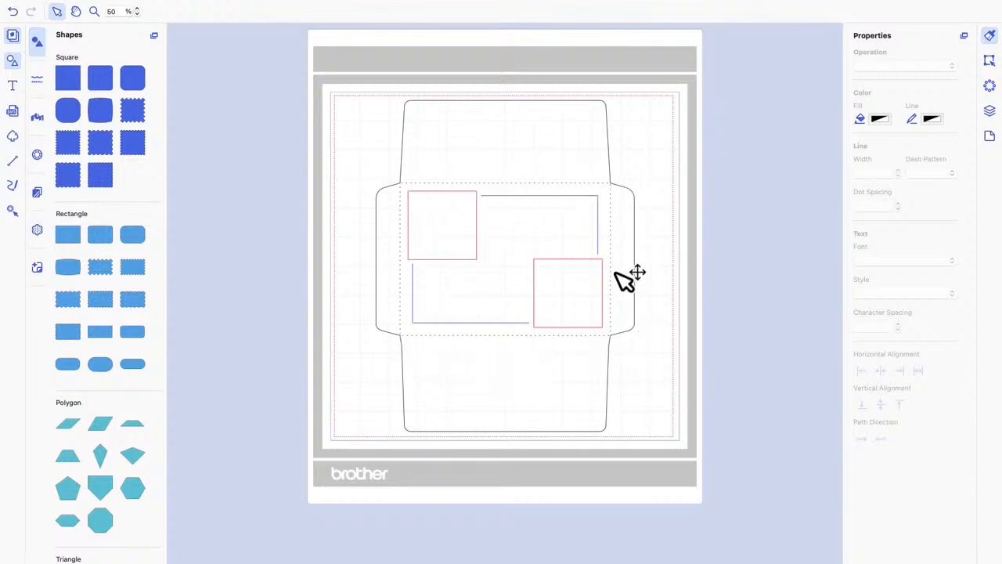
# Step: Try to select a single dashed fold line inside the envelope group directly on the canvas
pyautogui.click(589, 197)
pyautogui.click(633, 197)
pyautogui.click(586, 196)
pyautogui.click(514, 197)
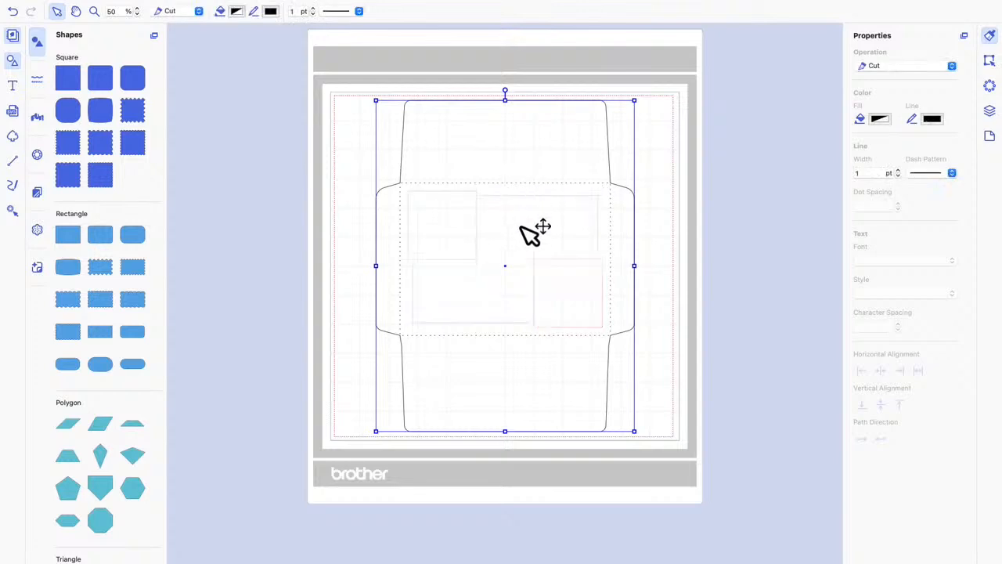
pyautogui.doubleClick(617, 205)
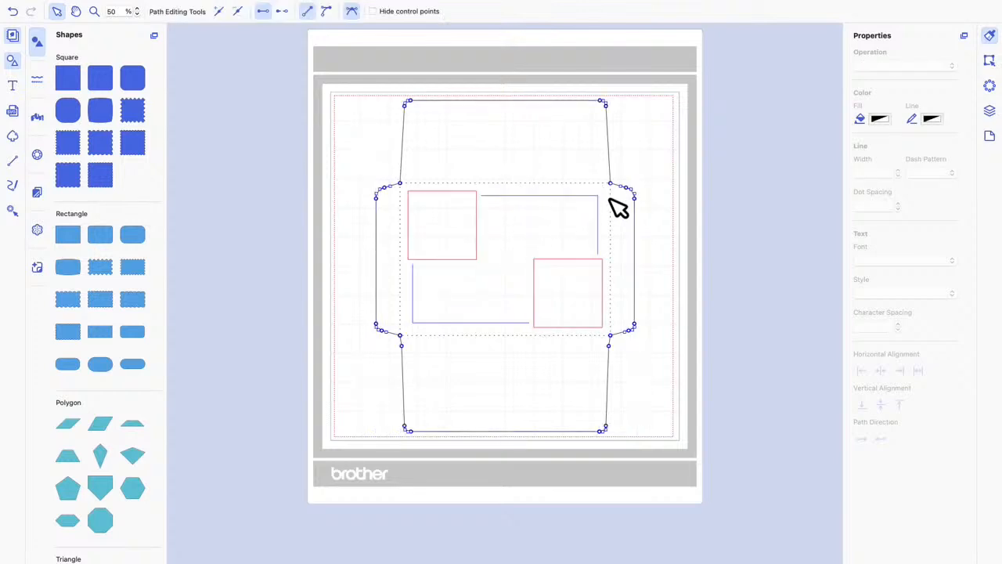
pyautogui.click(723, 208)
pyautogui.click(712, 267)
pyautogui.click(618, 208)
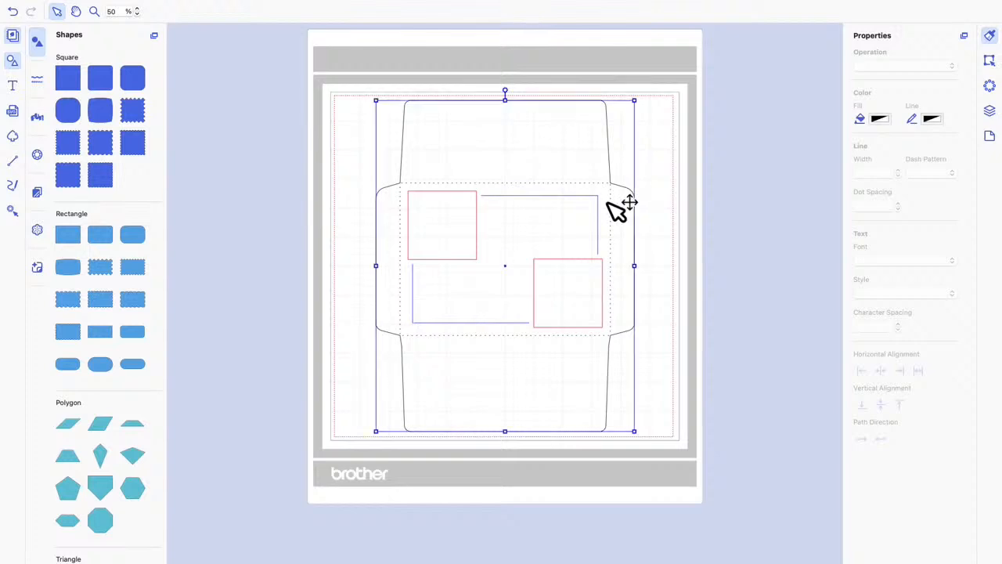
pyautogui.click(403, 228)
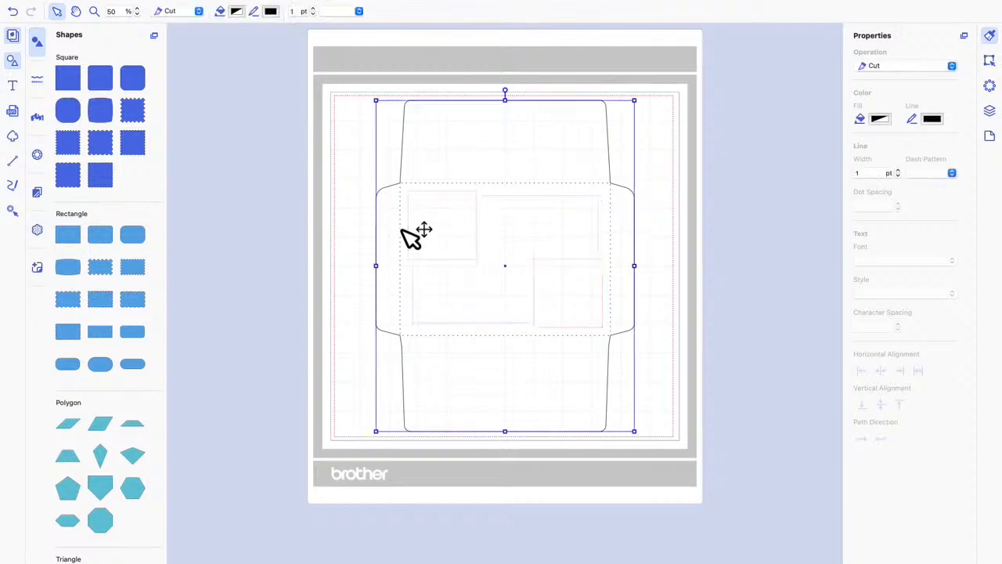
pyautogui.doubleClick(404, 230)
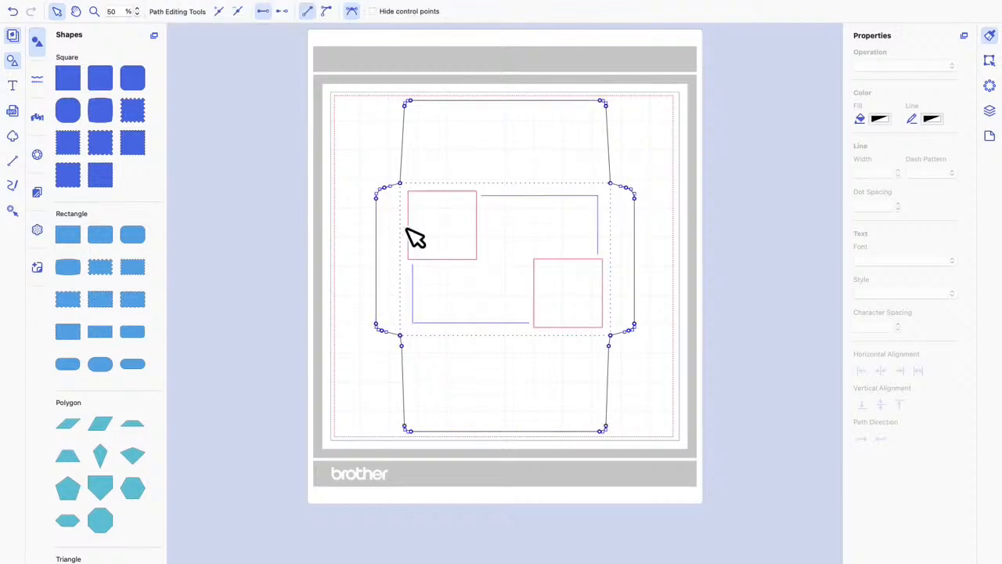
pyautogui.click(730, 219)
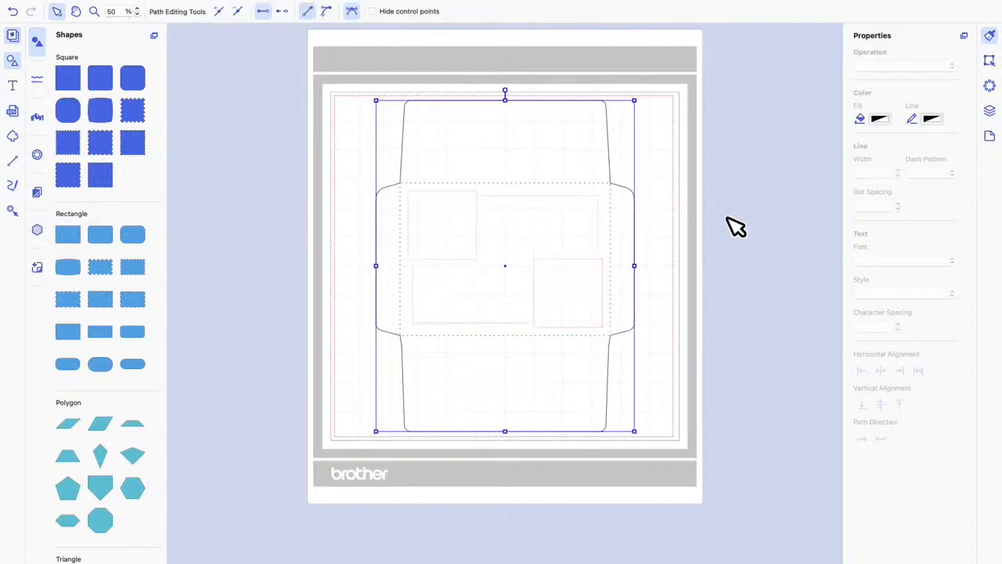
# Step: Identify the four dashed fold lines in the layer list and select the group that contains them
pyautogui.click(990, 111)
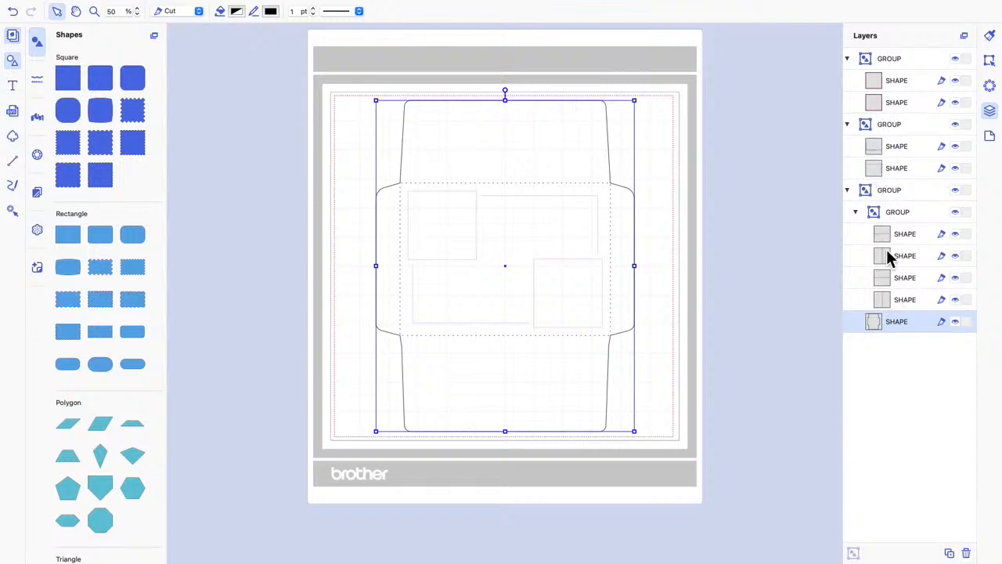
pyautogui.click(884, 302)
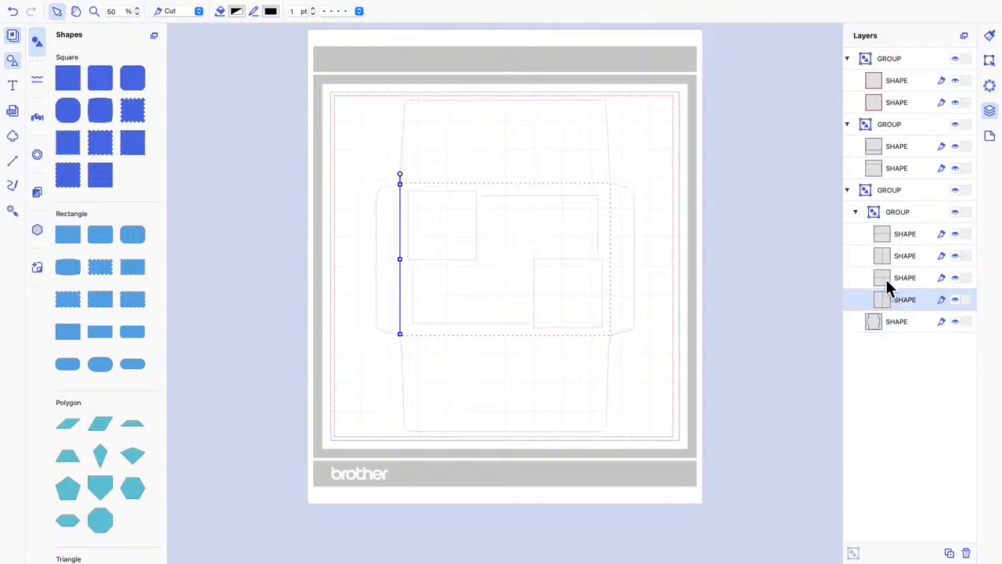
pyautogui.click(886, 277)
pyautogui.click(886, 257)
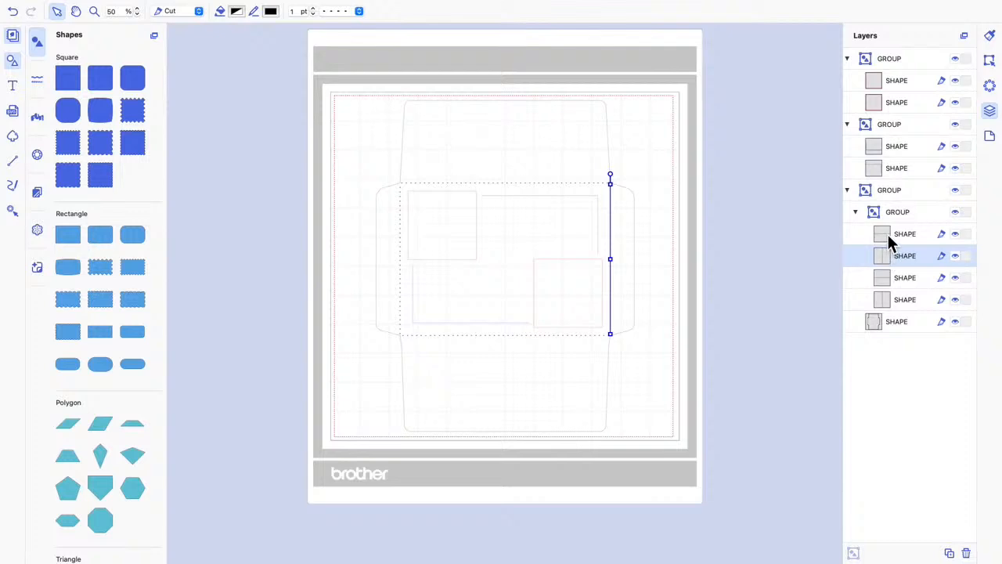
pyautogui.click(888, 234)
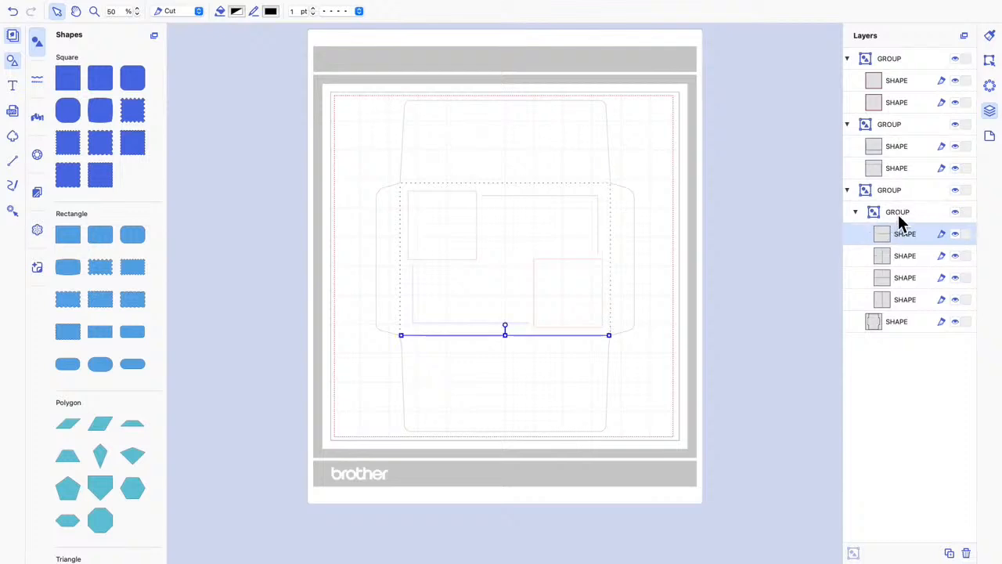
pyautogui.click(897, 214)
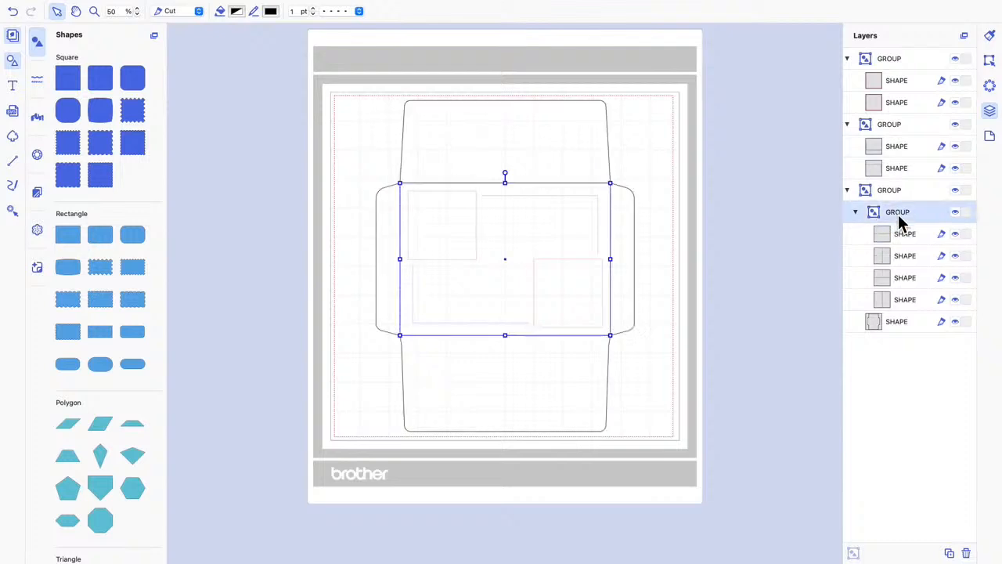
# Step: Change the fold-line group's operation from Cut to Pierce and clear the selection
pyautogui.click(990, 66)
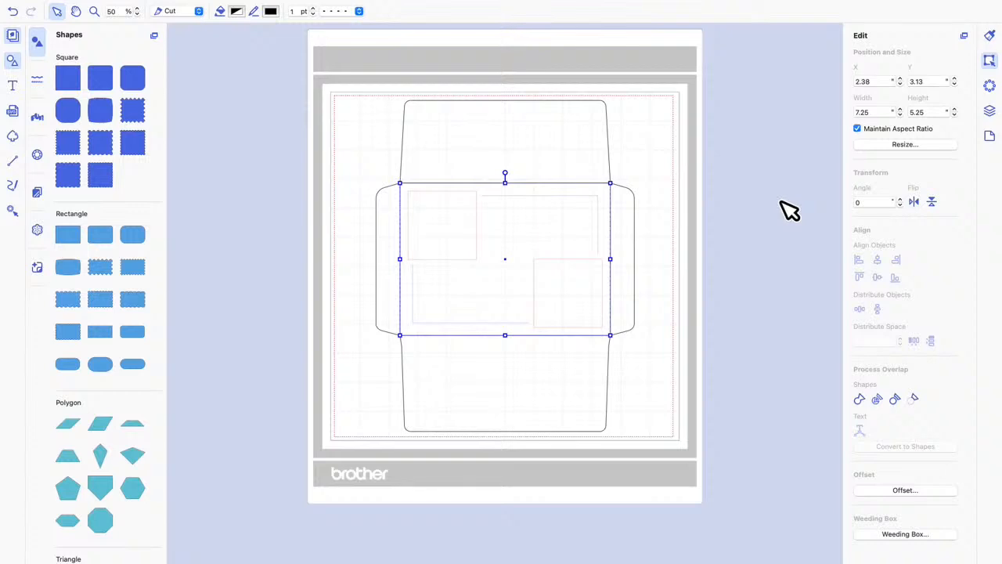
pyautogui.click(991, 36)
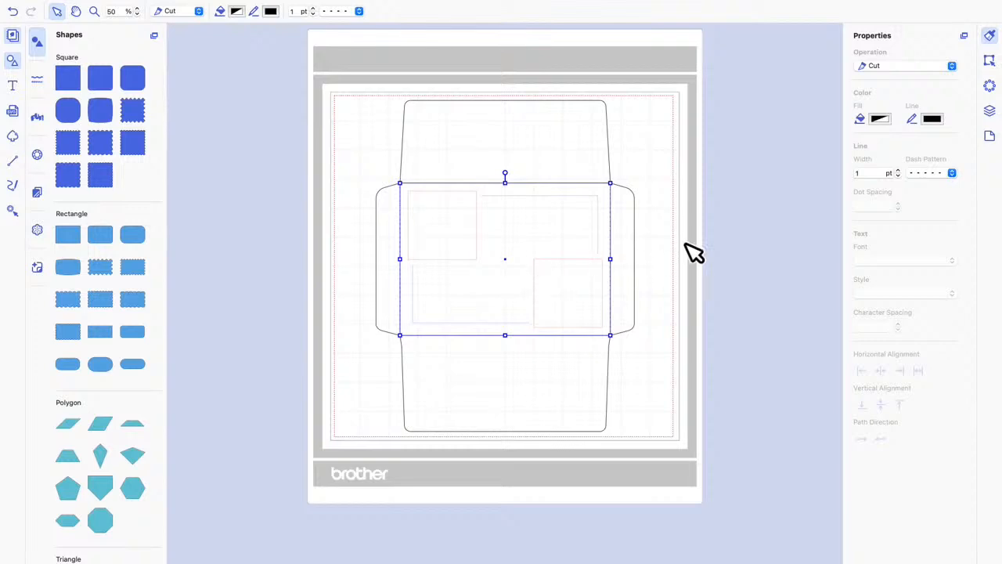
pyautogui.click(953, 67)
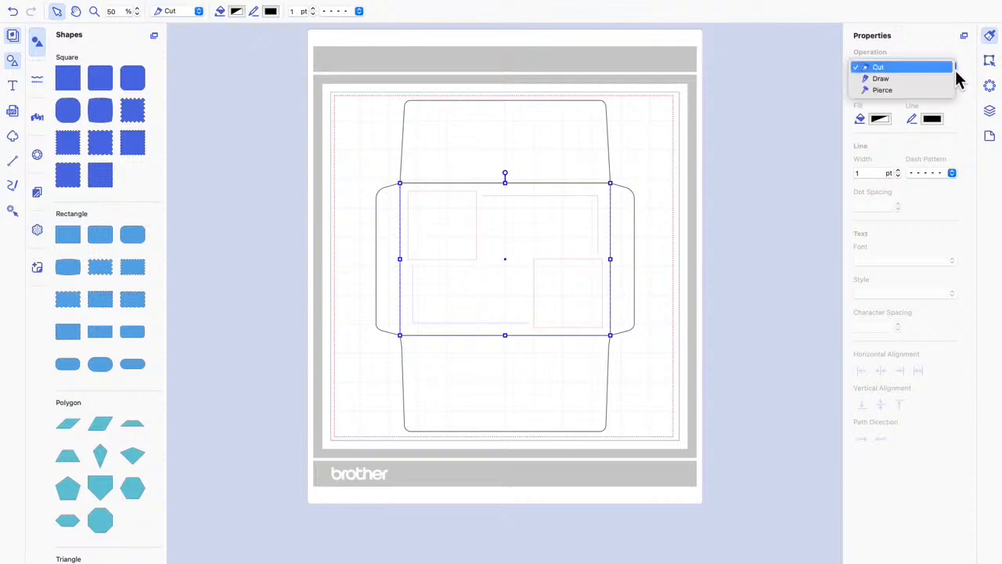
pyautogui.click(897, 91)
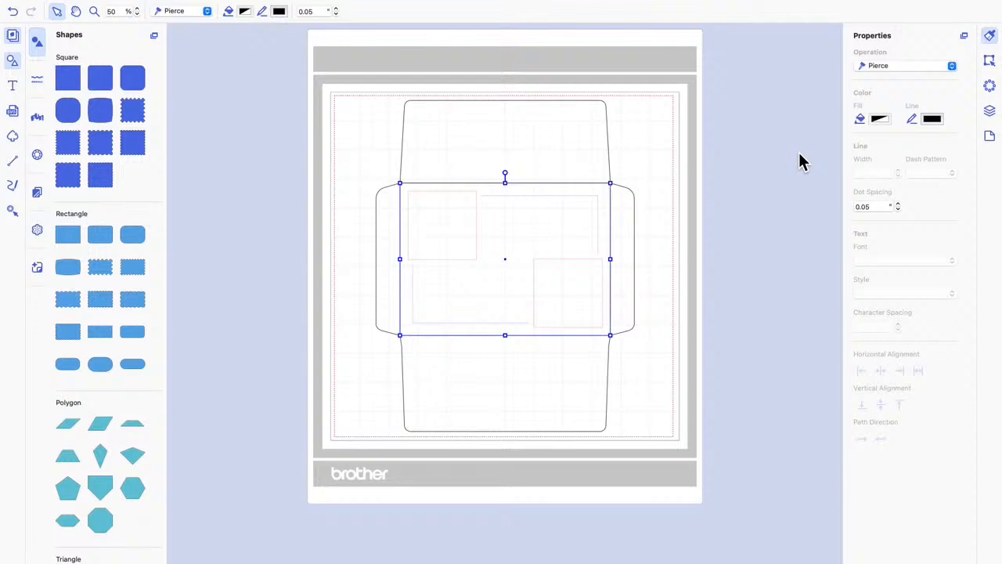
pyautogui.click(644, 168)
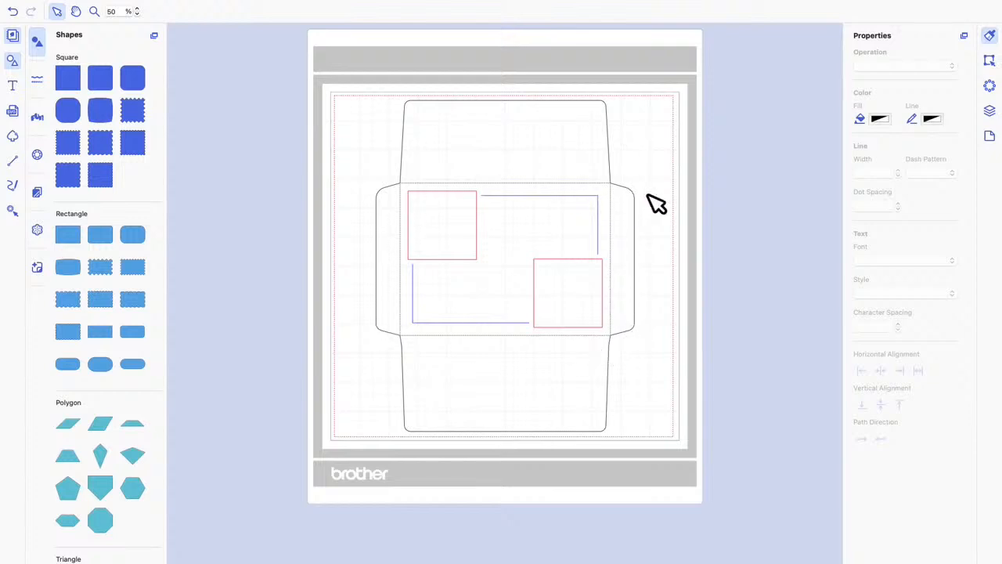
# Step: Add the swirl corner design from the piercing shapes and align it with the envelope's lower-right red square
pyautogui.click(467, 235)
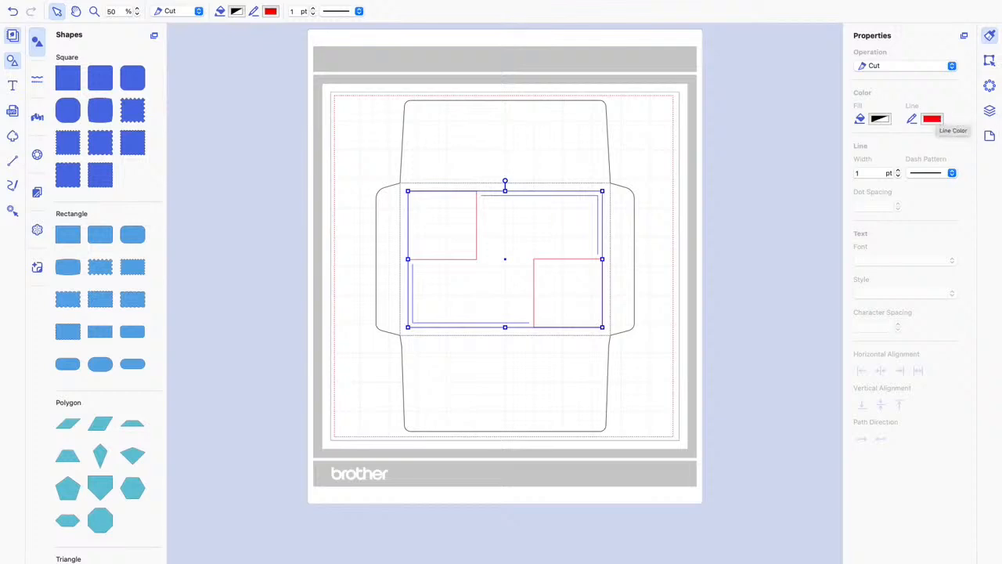
pyautogui.click(992, 115)
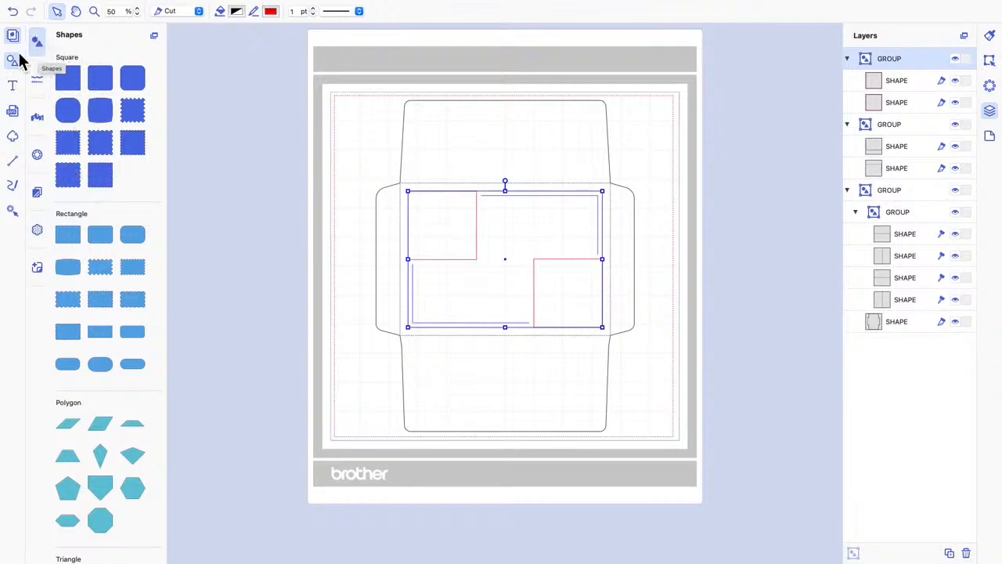
pyautogui.click(41, 234)
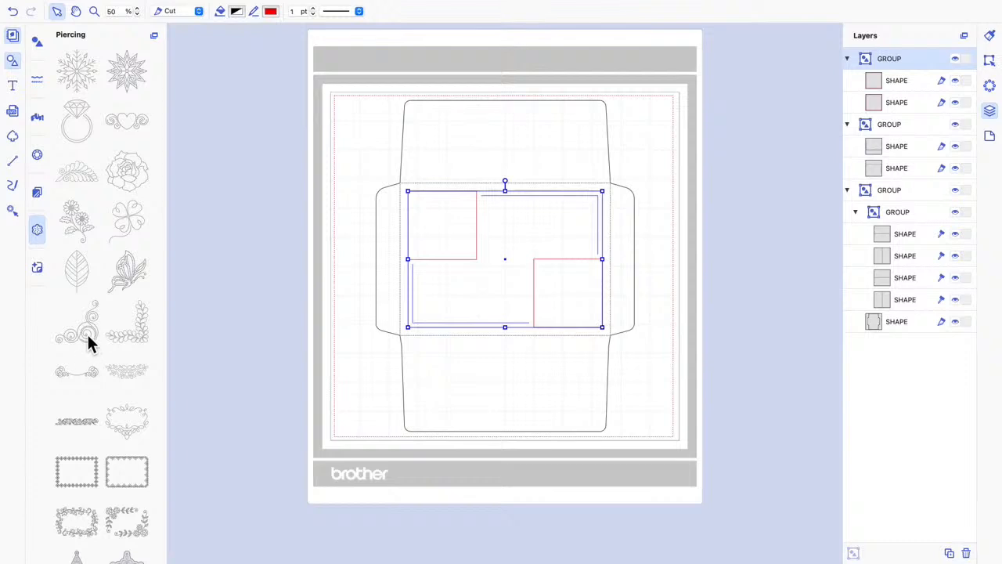
pyautogui.moveTo(88, 337); pyautogui.dragTo(577, 314)
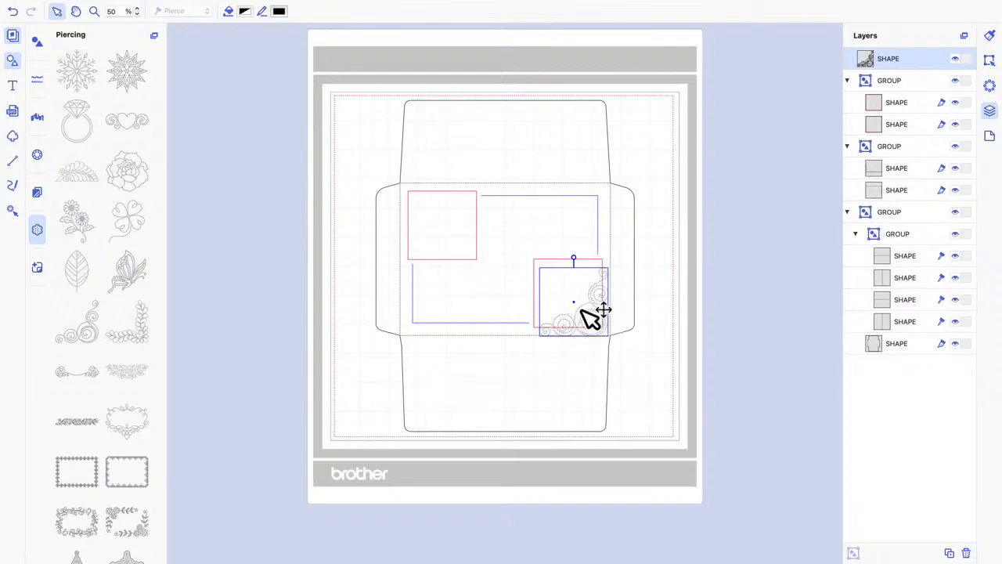
pyautogui.moveTo(578, 310); pyautogui.dragTo(572, 300)
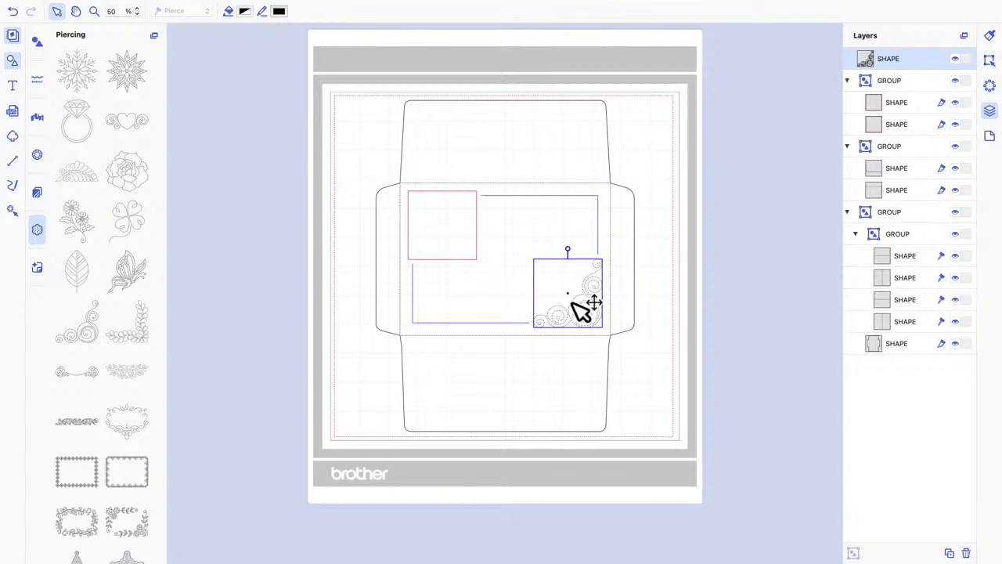
pyautogui.moveTo(571, 300); pyautogui.dragTo(571, 300)
pyautogui.moveTo(92, 330)
pyautogui.mouseDown()
pyautogui.moveTo(191, 316)
pyautogui.moveTo(98, 330)
pyautogui.mouseUp()
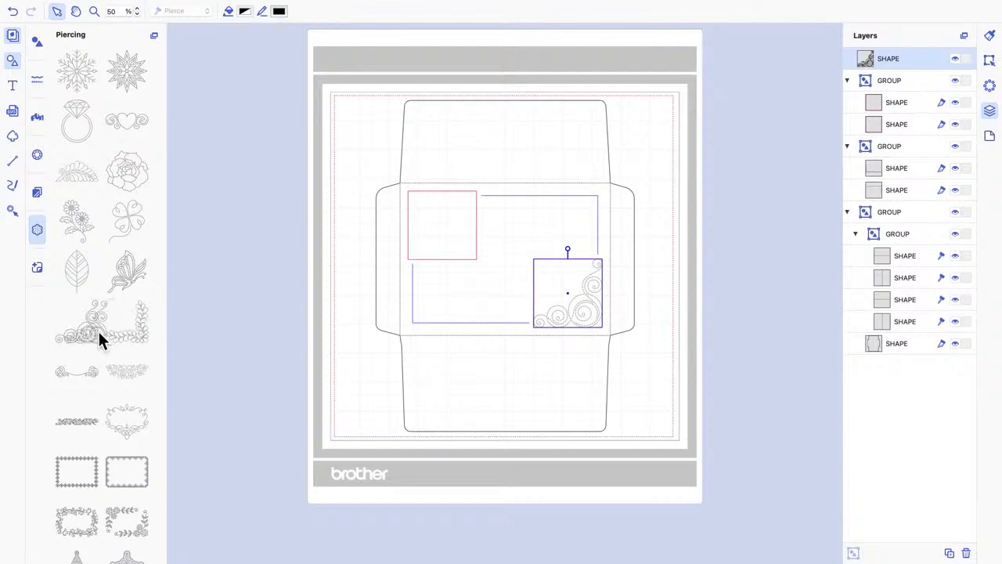
# Step: Duplicate the swirl corner design, rotate the copy 180 degrees, and place it on the envelope's upper-left red square
pyautogui.rightClick(581, 297)
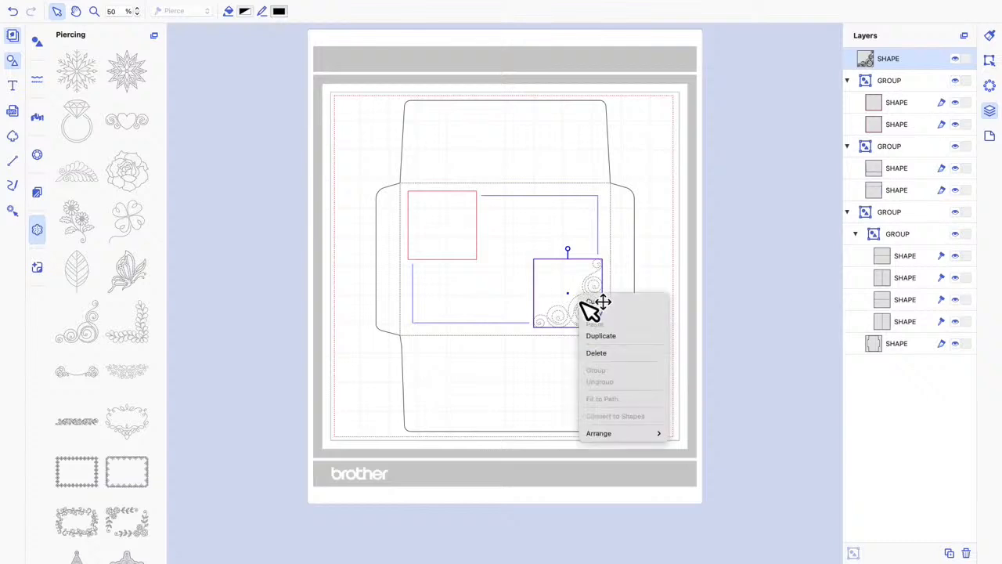
pyautogui.click(613, 337)
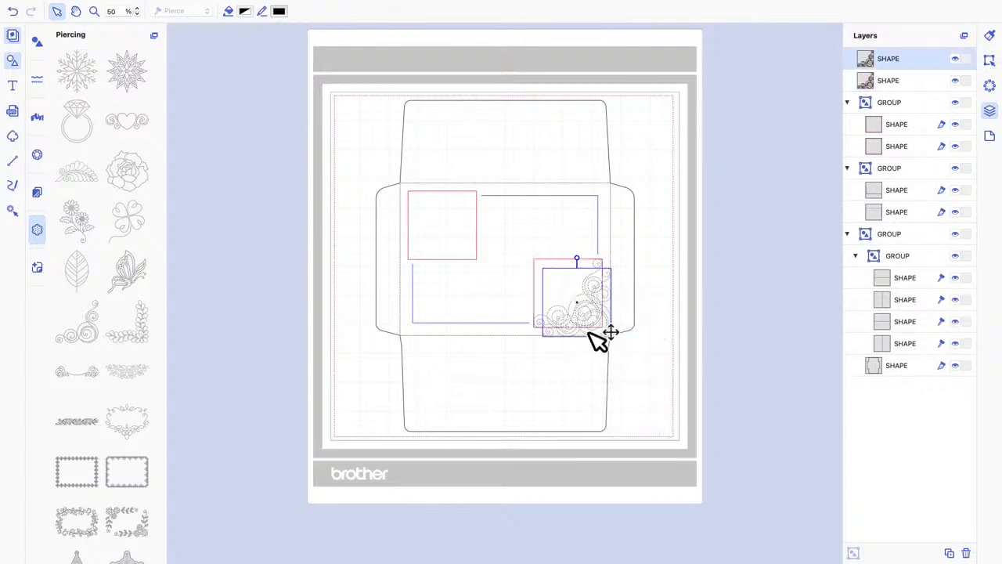
pyautogui.moveTo(585, 330); pyautogui.dragTo(519, 339)
pyautogui.moveTo(395, 307); pyautogui.dragTo(334, 258)
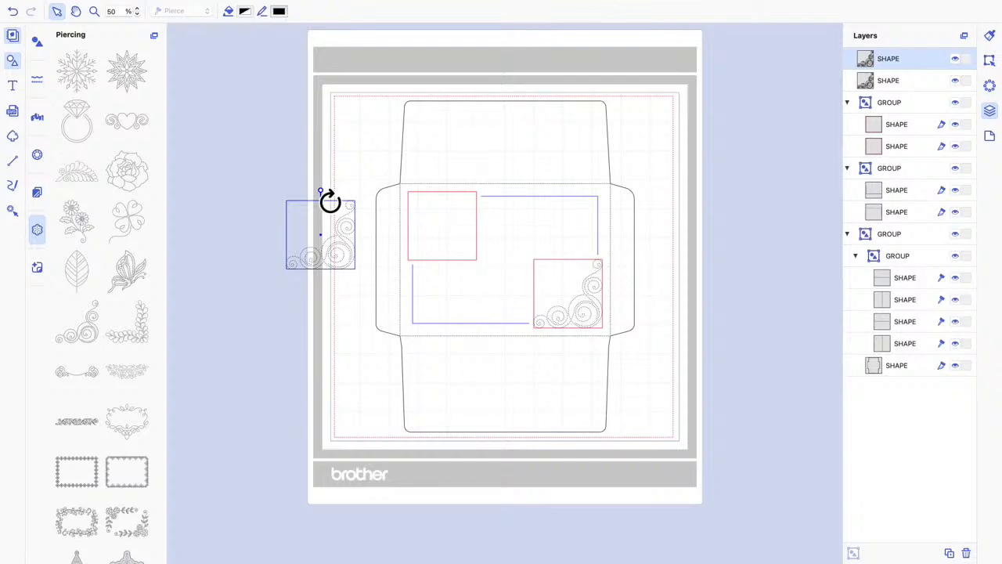
pyautogui.moveTo(330, 202); pyautogui.dragTo(335, 271)
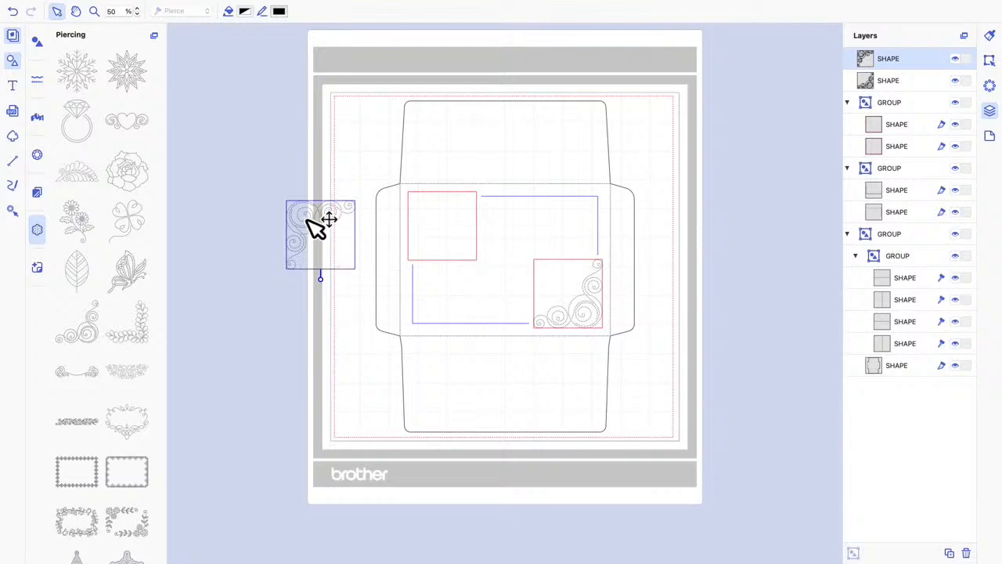
pyautogui.moveTo(348, 240); pyautogui.dragTo(445, 231)
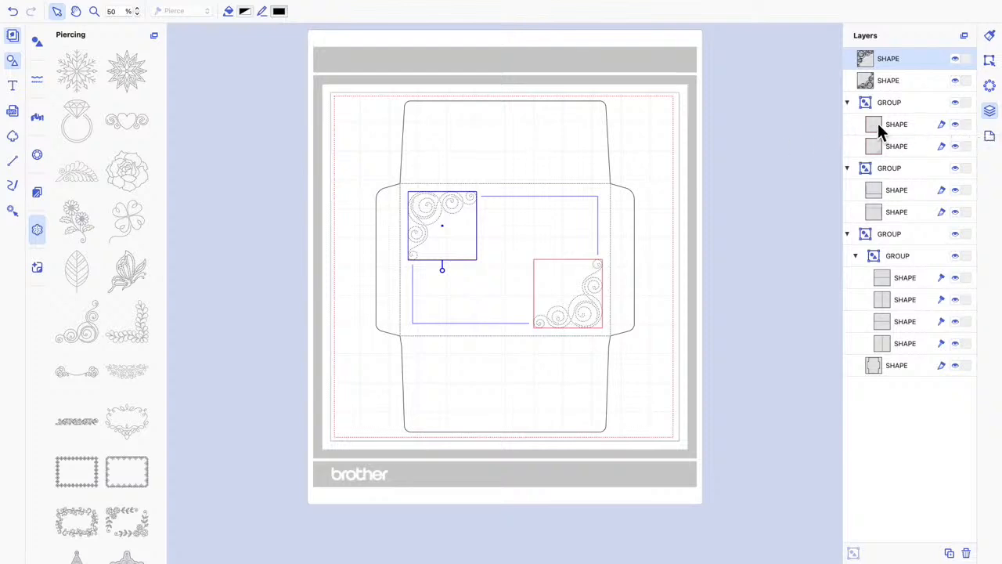
# Step: Delete the red placement square around the envelope's lower-right swirl design
pyautogui.click(875, 124)
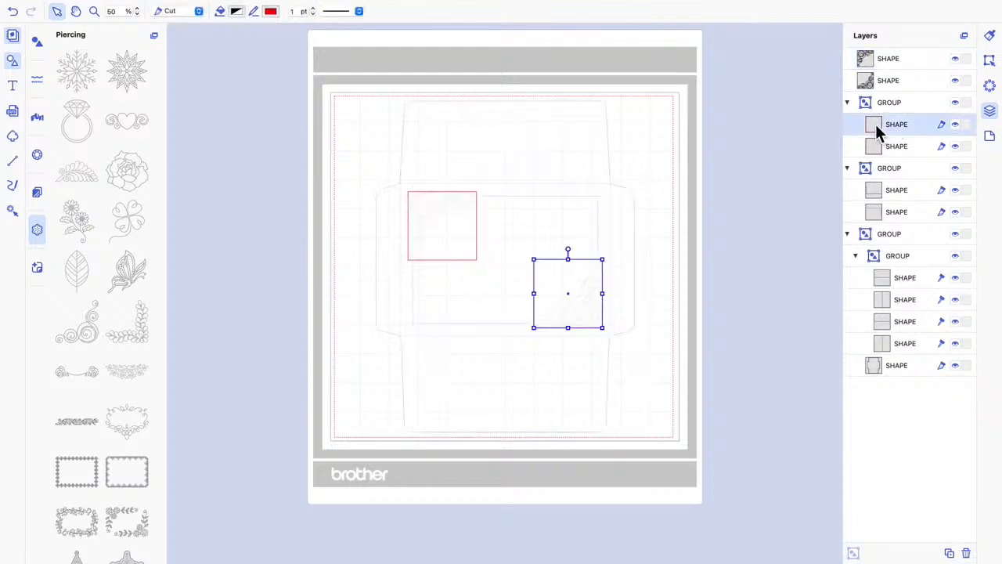
pyautogui.press('Delete')
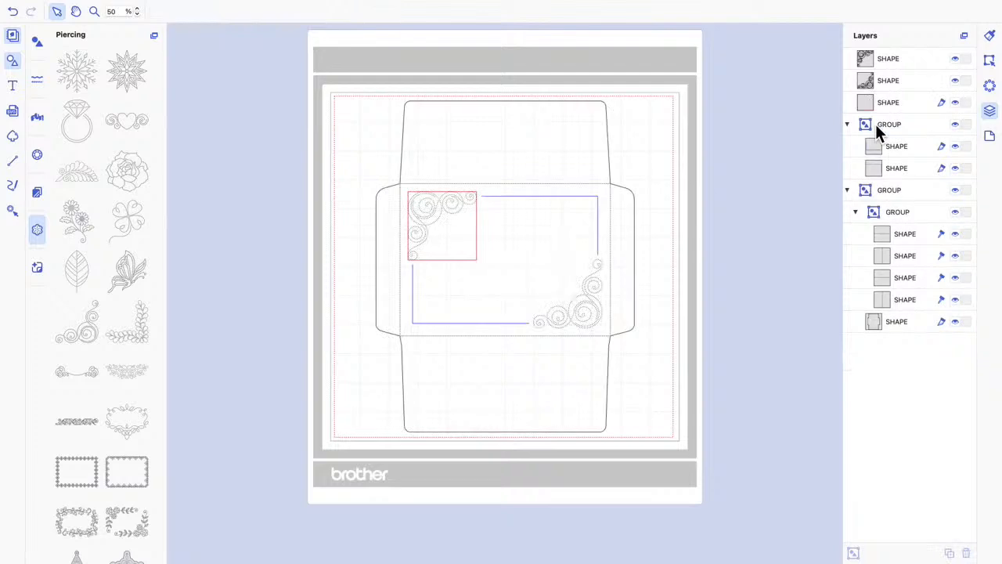
pyautogui.rightClick(463, 220)
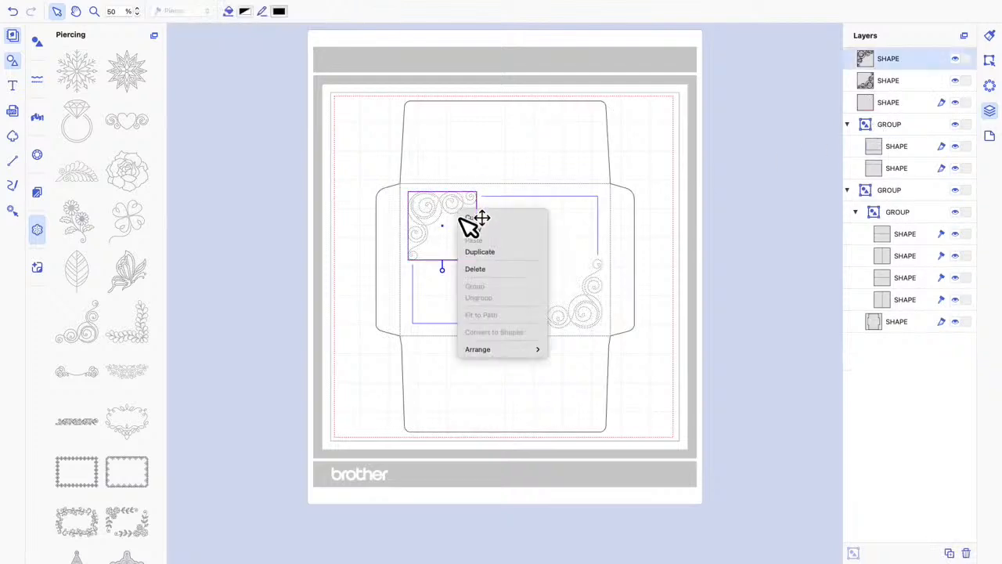
pyautogui.click(497, 271)
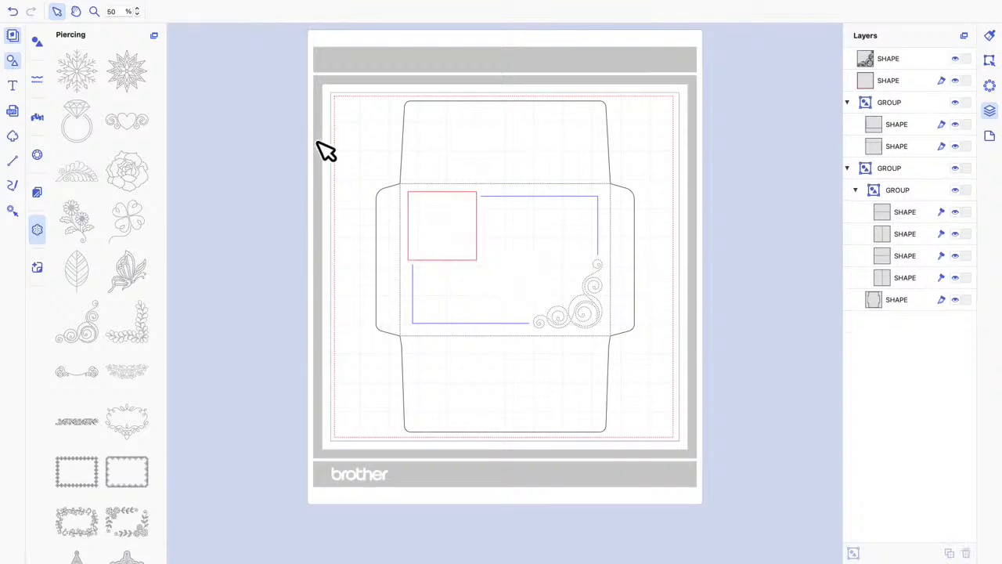
pyautogui.click(13, 12)
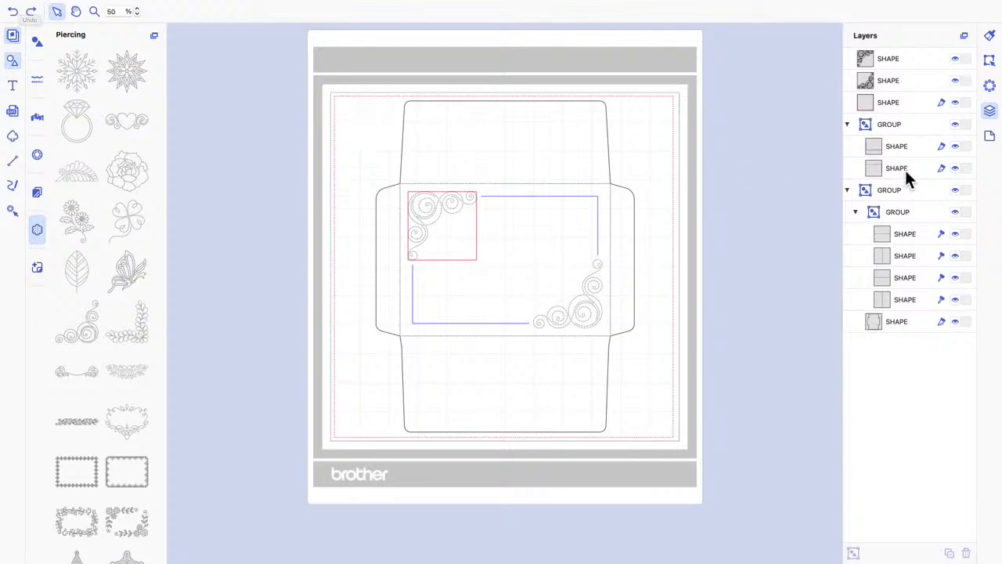
# Step: Delete the red placement square around the envelope's upper-left swirl design, using its entry in the layer list
pyautogui.click(887, 63)
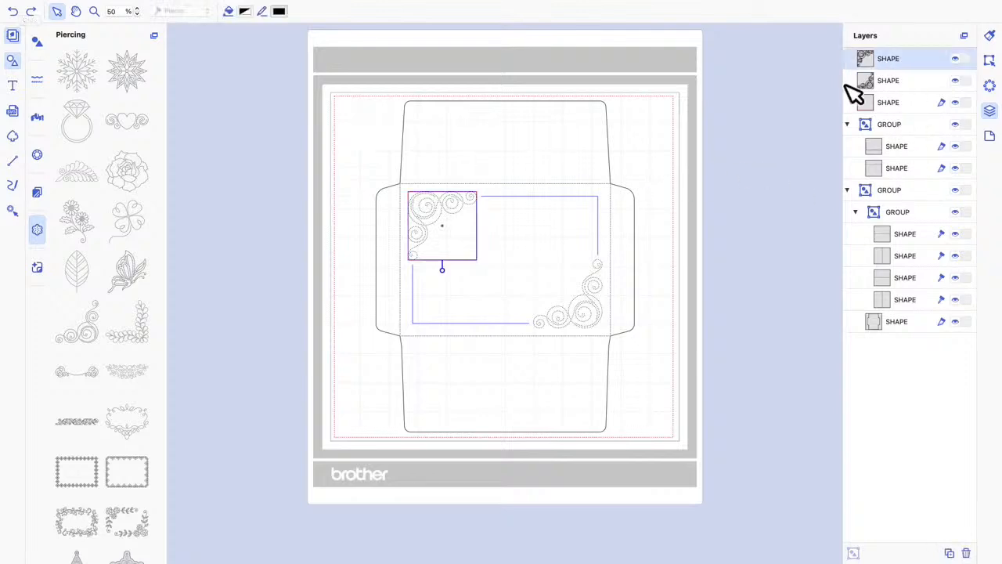
pyautogui.click(891, 104)
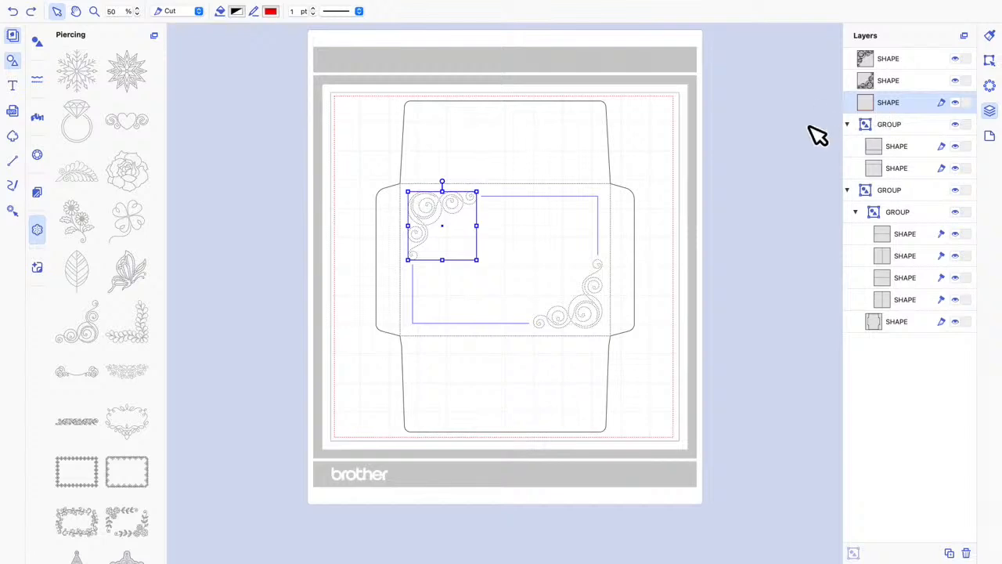
pyautogui.rightClick(871, 101)
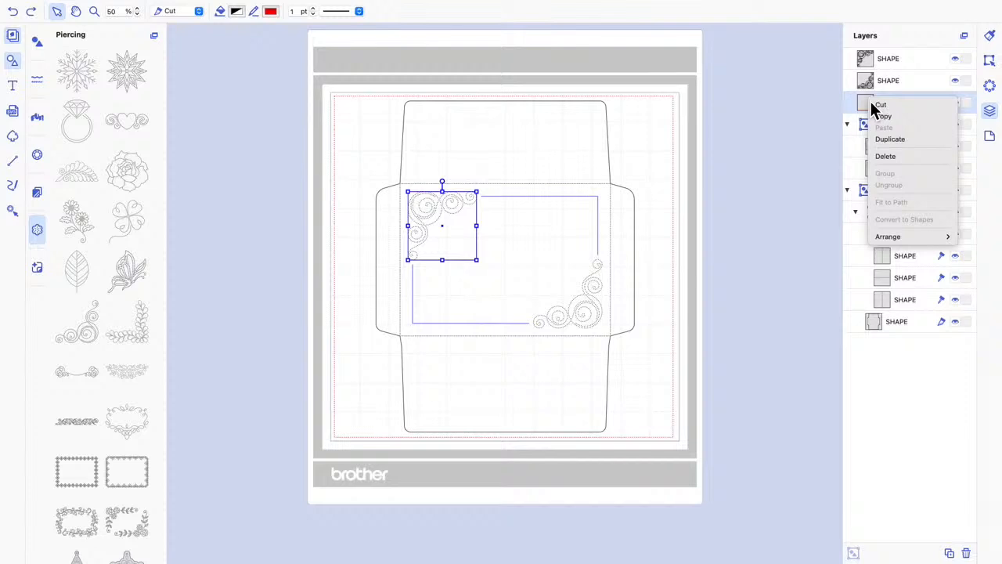
pyautogui.click(892, 156)
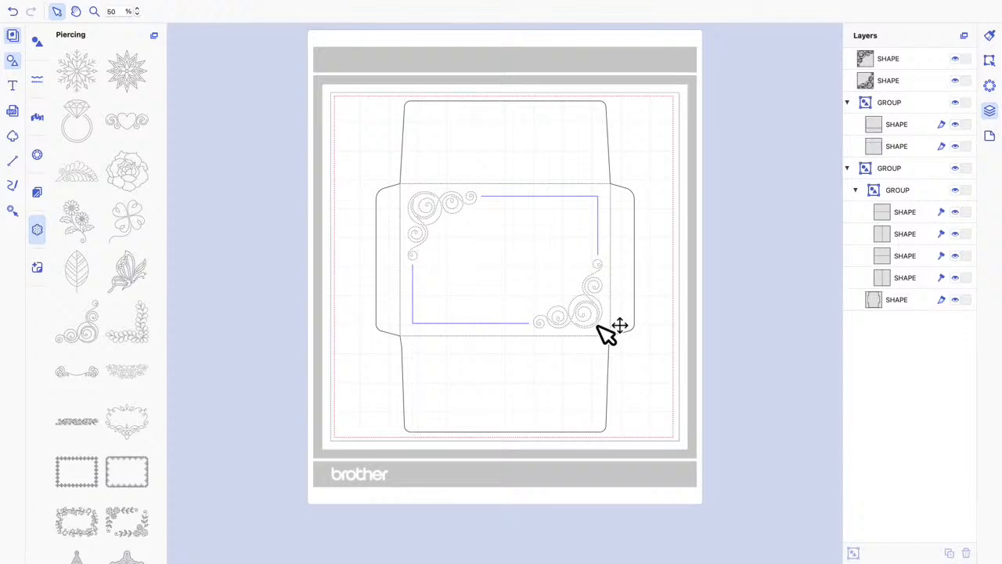
# Step: Change the operation of the blue corner-line group between the swirl designs to Pierce and clear the selection
pyautogui.click(573, 203)
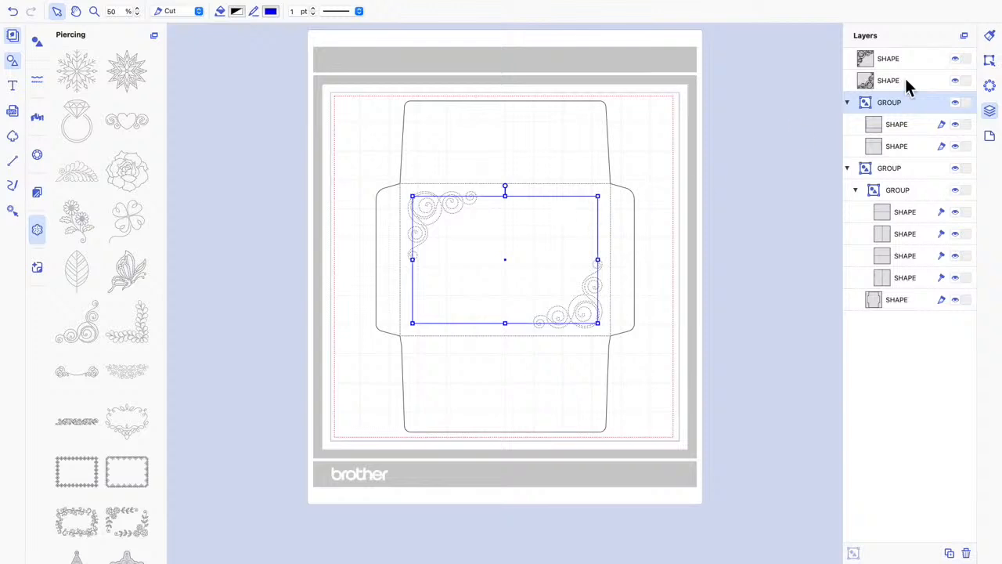
pyautogui.click(991, 37)
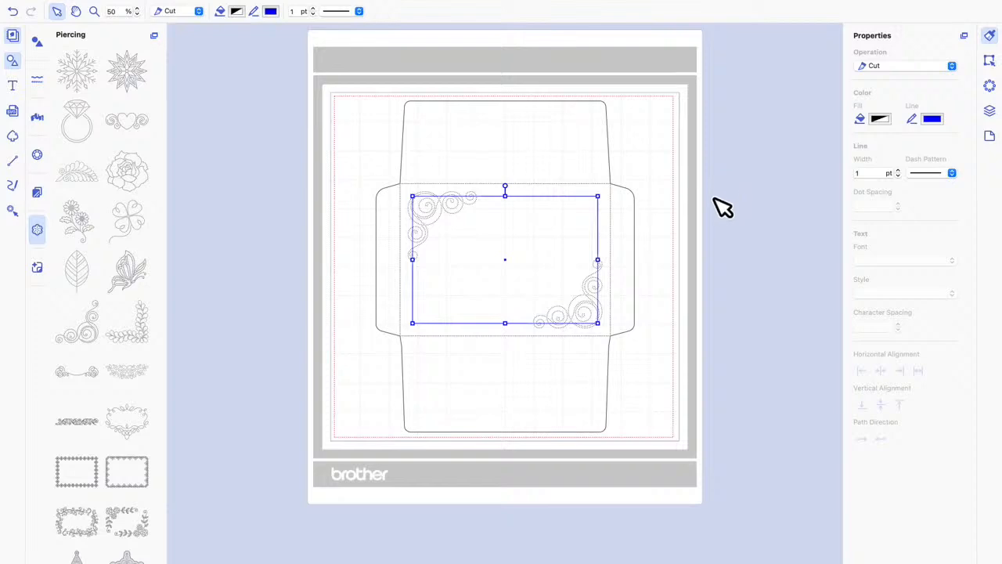
pyautogui.click(760, 202)
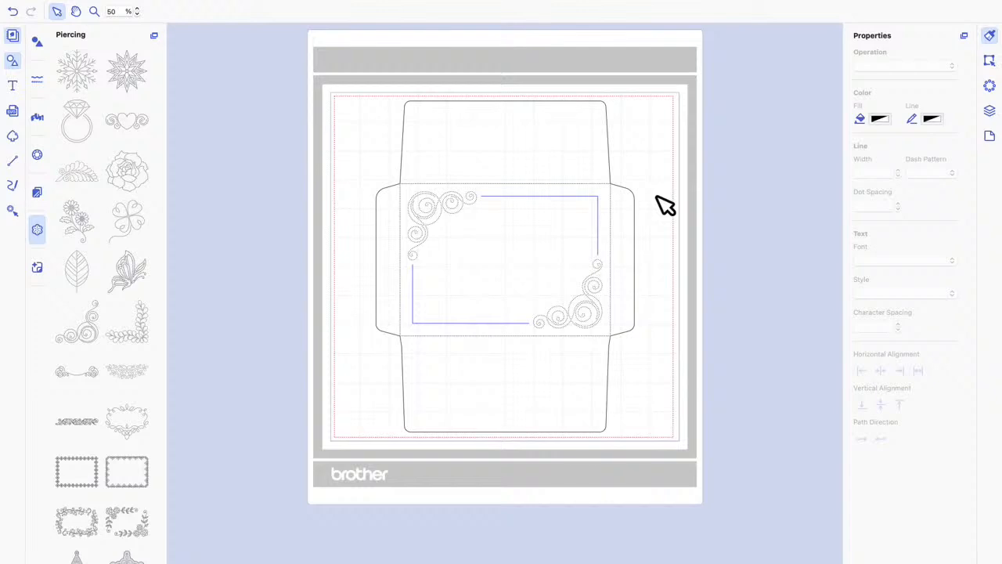
pyautogui.click(569, 212)
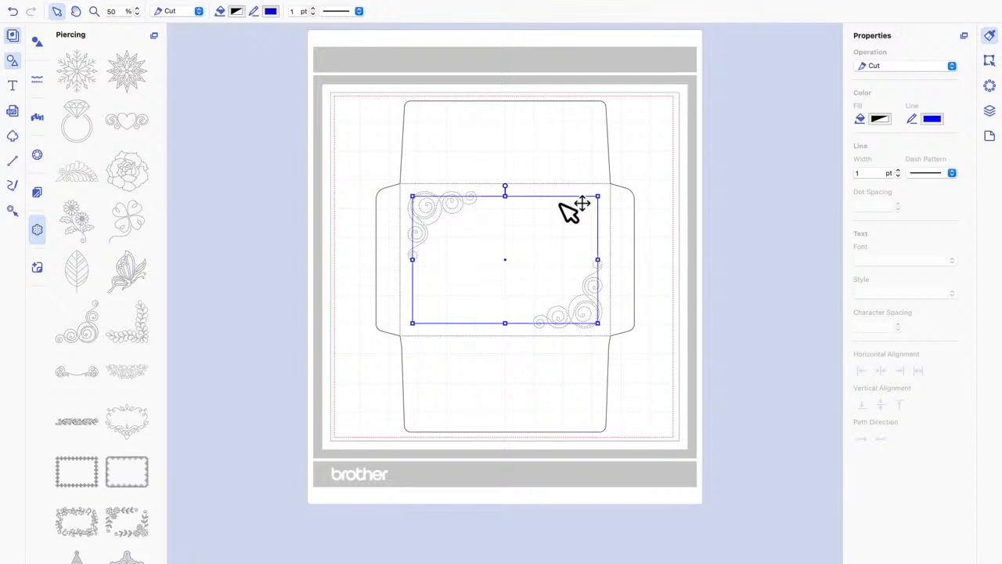
pyautogui.click(952, 67)
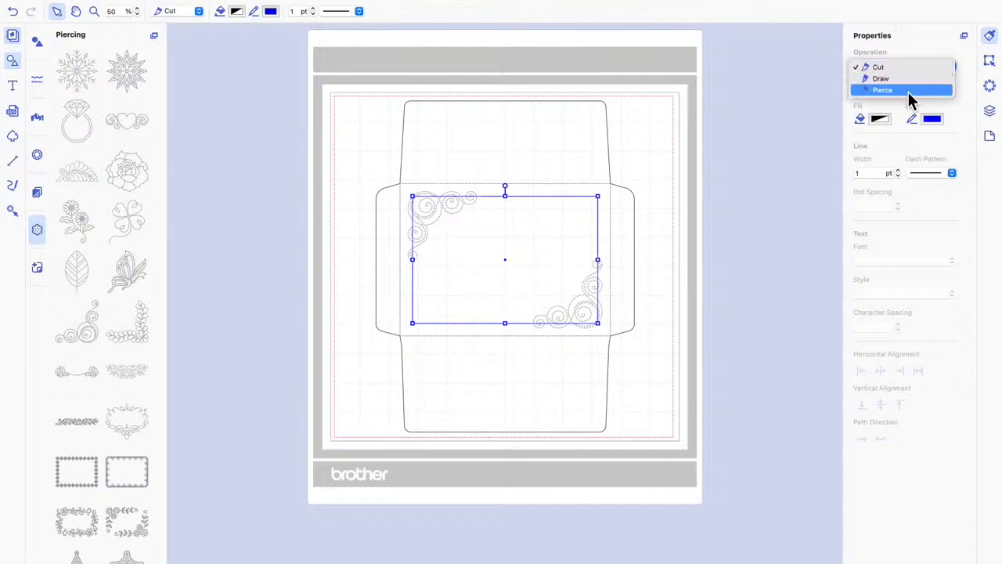
pyautogui.click(908, 91)
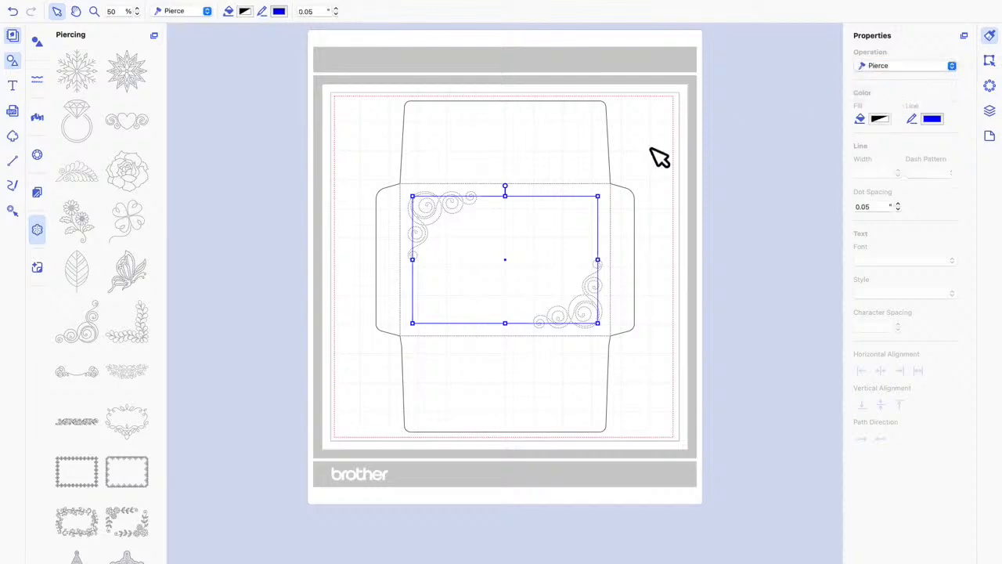
pyautogui.click(593, 199)
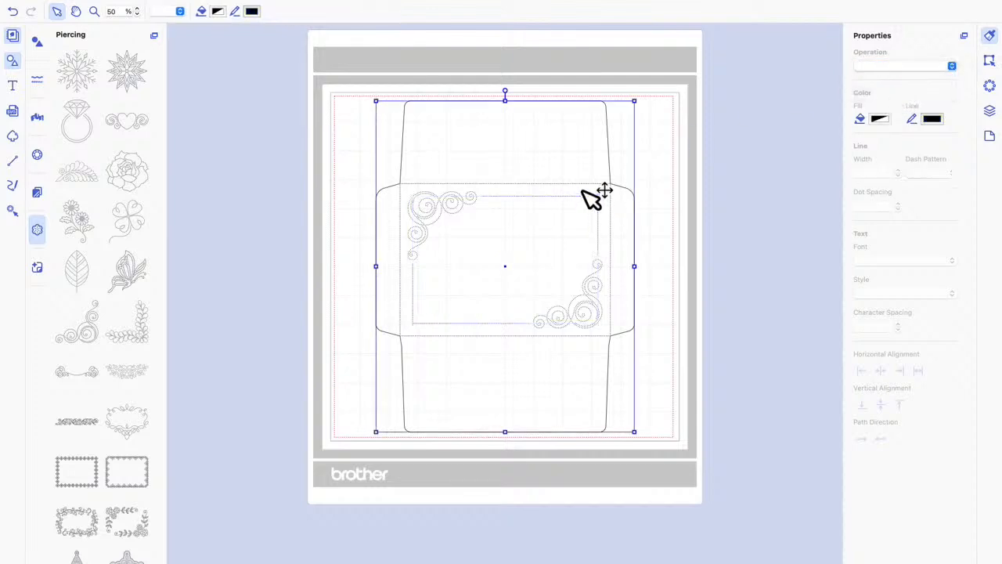
pyautogui.click(714, 192)
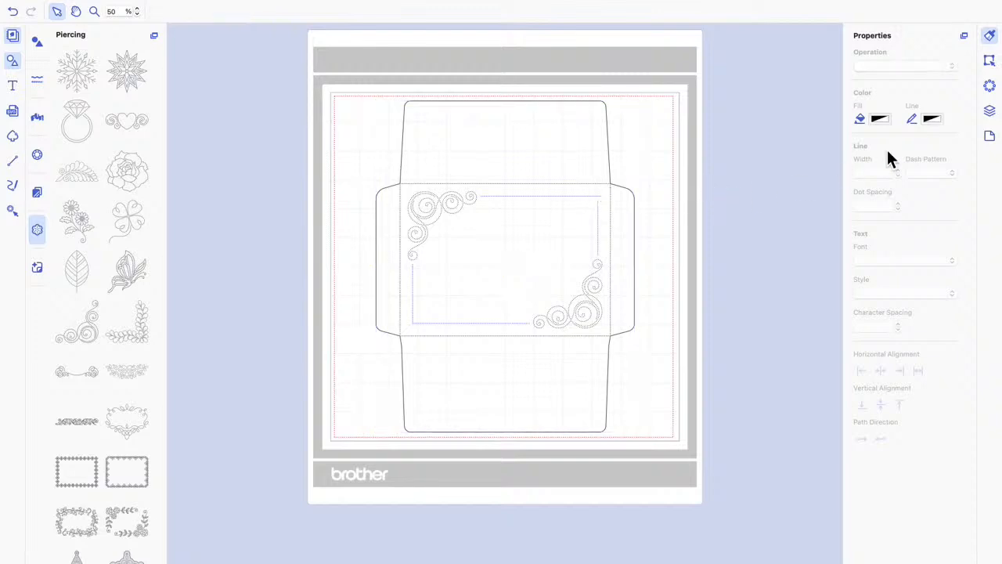
# Step: Change the operation of the envelope's fold-line group from piercing to Cut and clear the selection
pyautogui.click(991, 119)
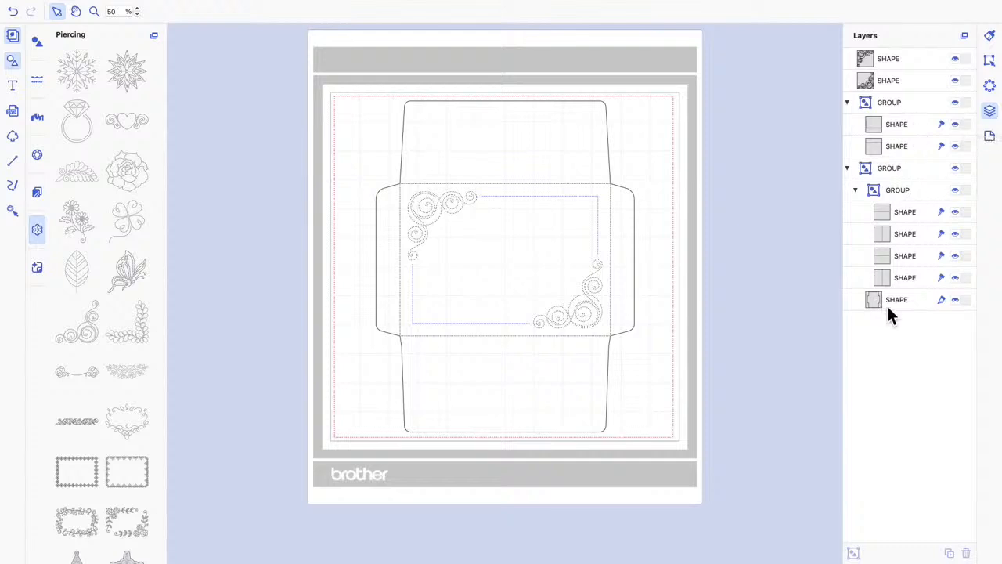
pyautogui.click(905, 189)
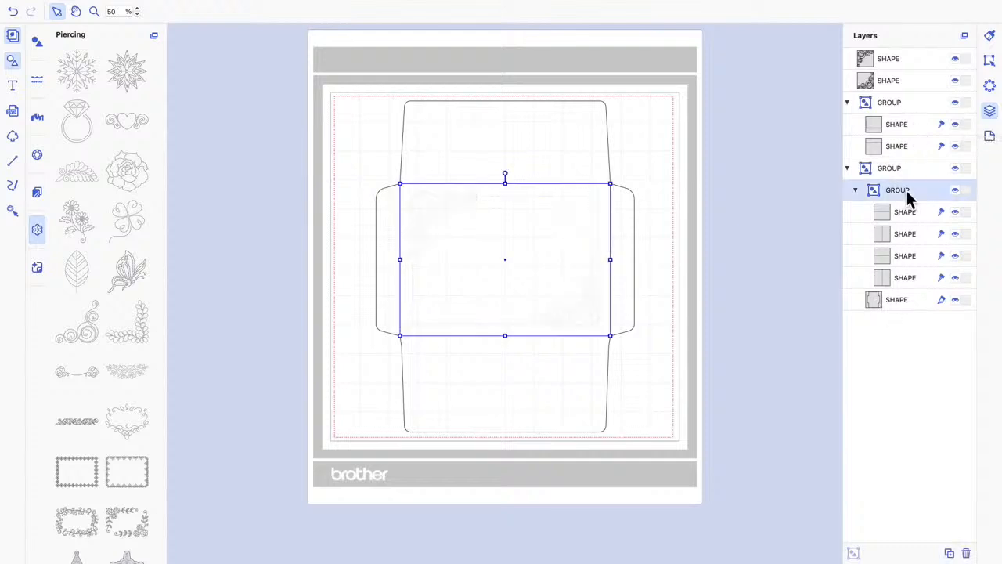
pyautogui.click(990, 37)
pyautogui.click(949, 69)
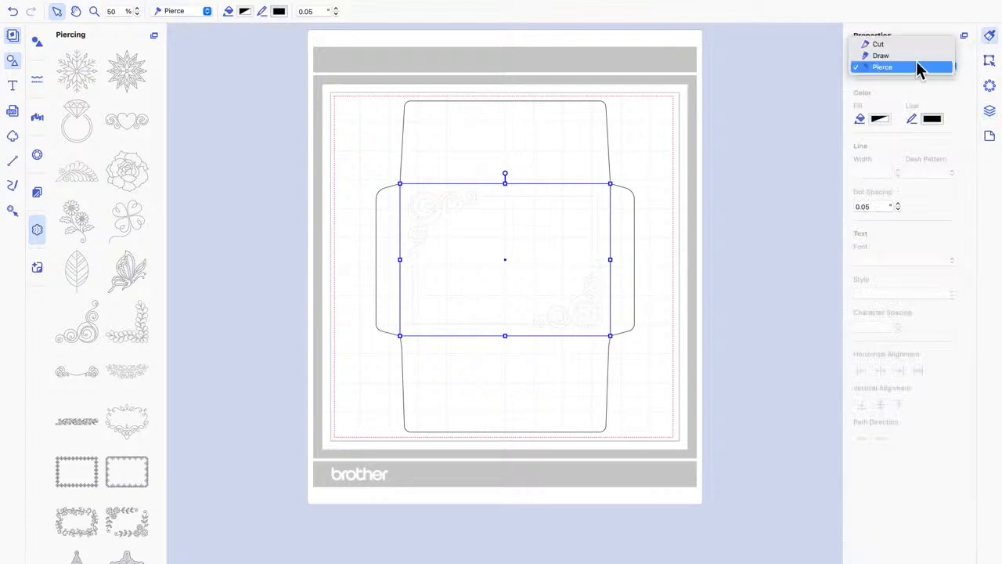
pyautogui.click(879, 46)
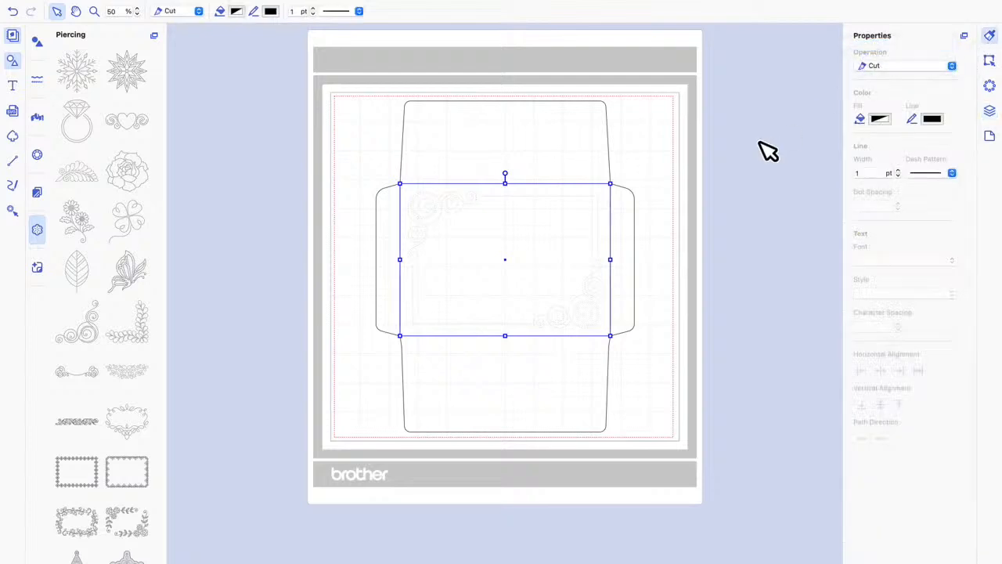
pyautogui.click(768, 151)
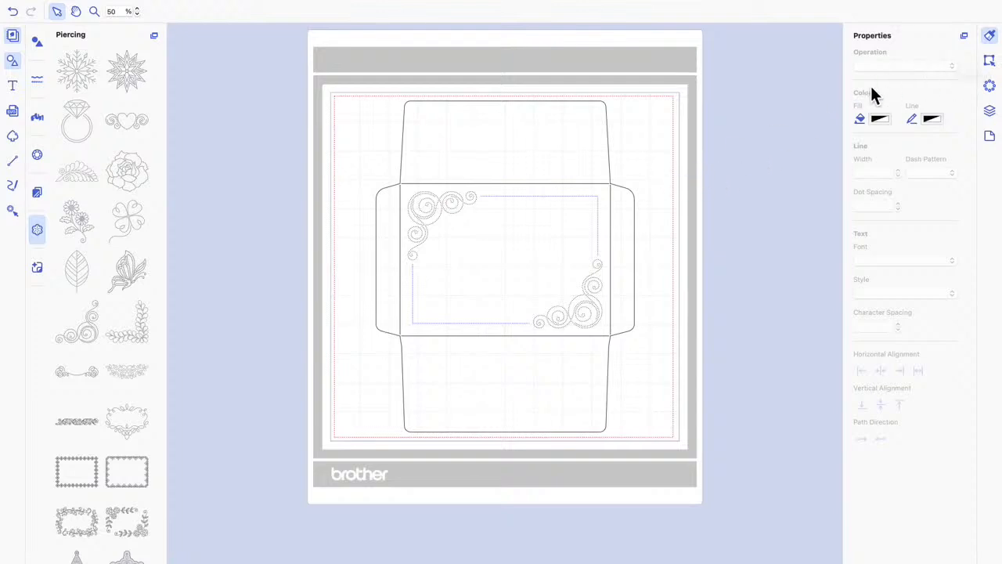
# Step: Apply the third dash pattern, with widely spaced short dashes, to the envelope's fold-line group and clear the selection
pyautogui.click(991, 112)
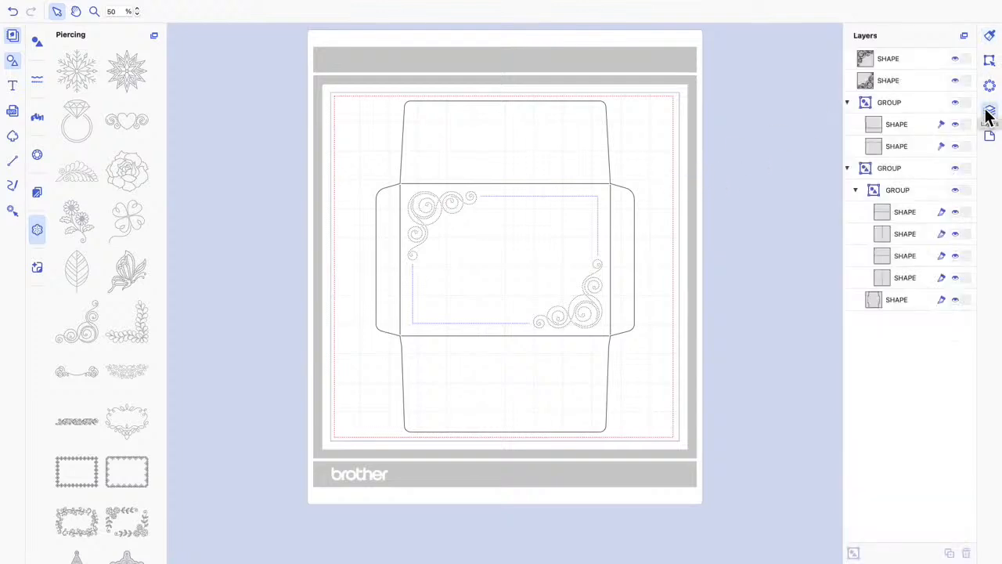
pyautogui.click(899, 195)
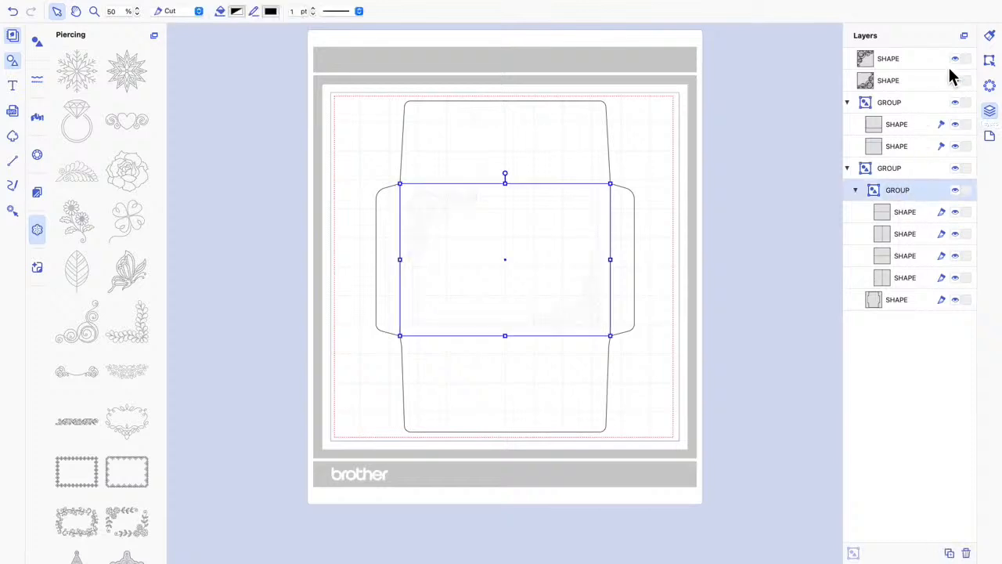
pyautogui.click(990, 37)
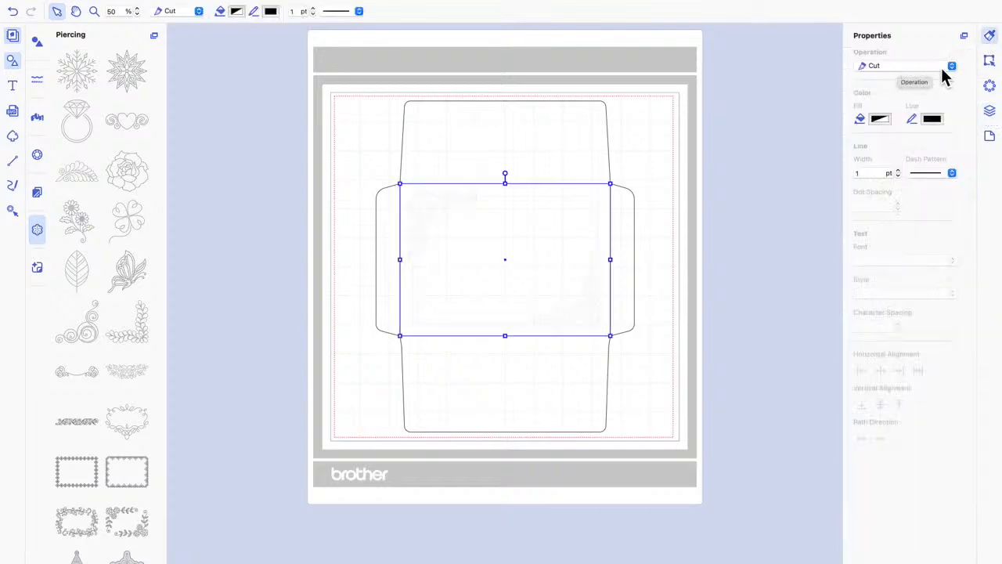
pyautogui.click(953, 177)
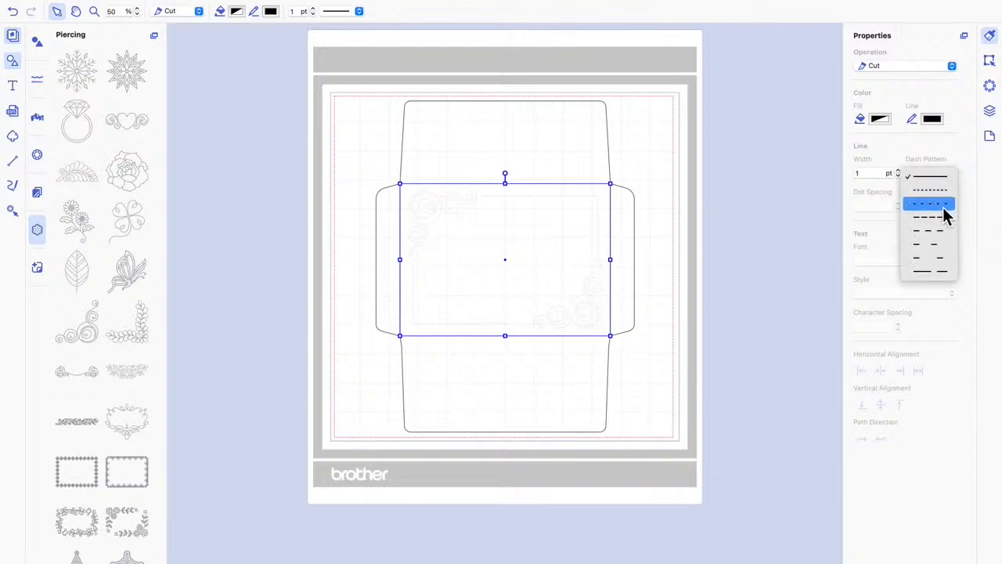
pyautogui.click(943, 207)
pyautogui.click(786, 198)
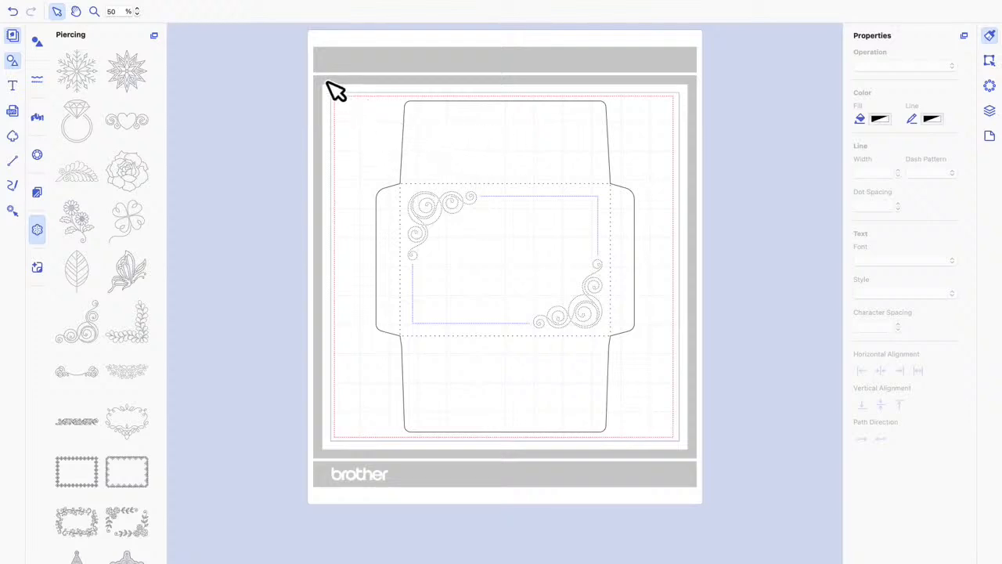
# Step: Select the envelope outline, fold lines, blue corner lines and both swirl designs, and group them into one object
pyautogui.moveTo(306, 69); pyautogui.dragTo(704, 481)
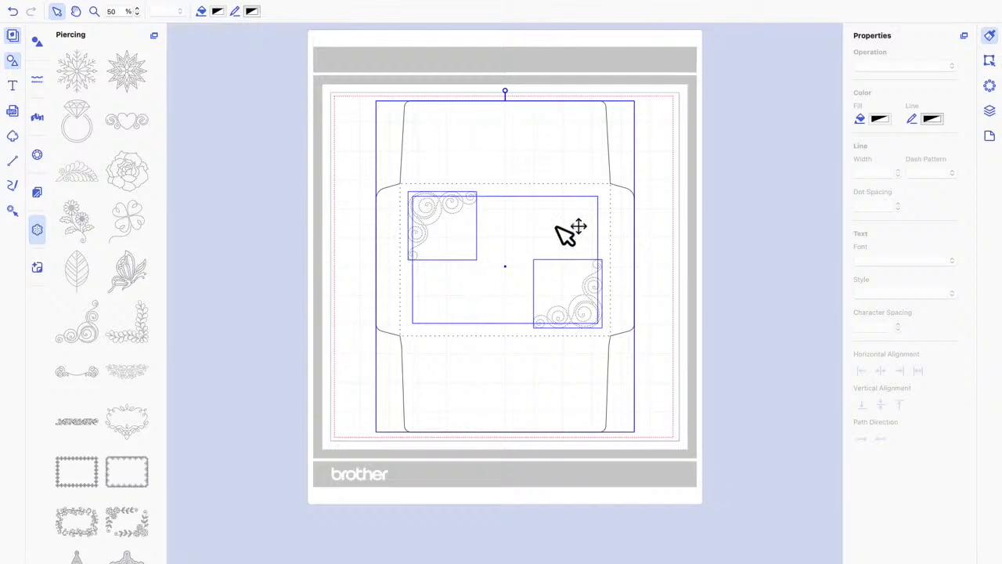
pyautogui.rightClick(495, 165)
pyautogui.click(524, 238)
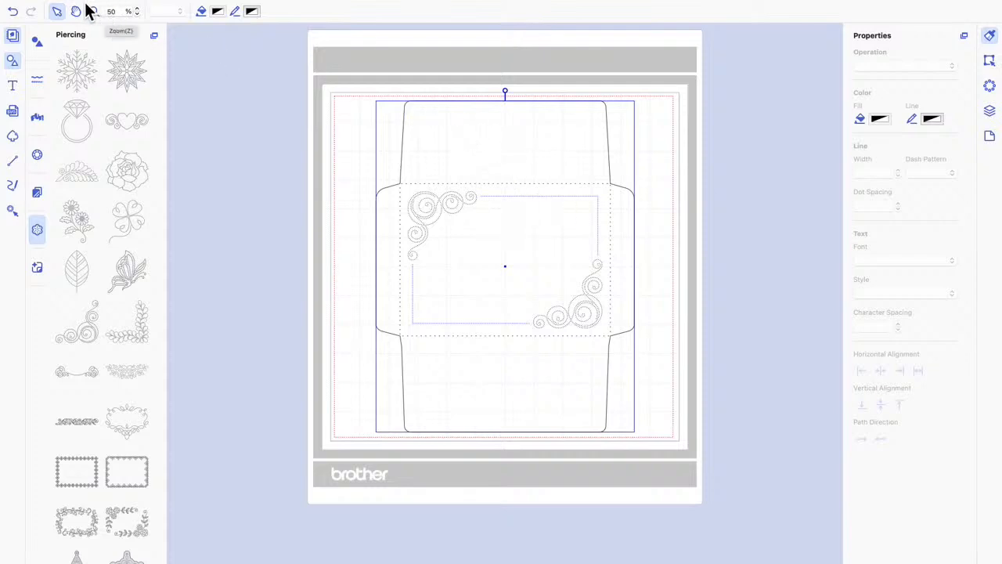
# Step: Transfer the finished envelope design as an FCM file via the Internet to the registered cutting machine
pyautogui.moveTo(71, 6)
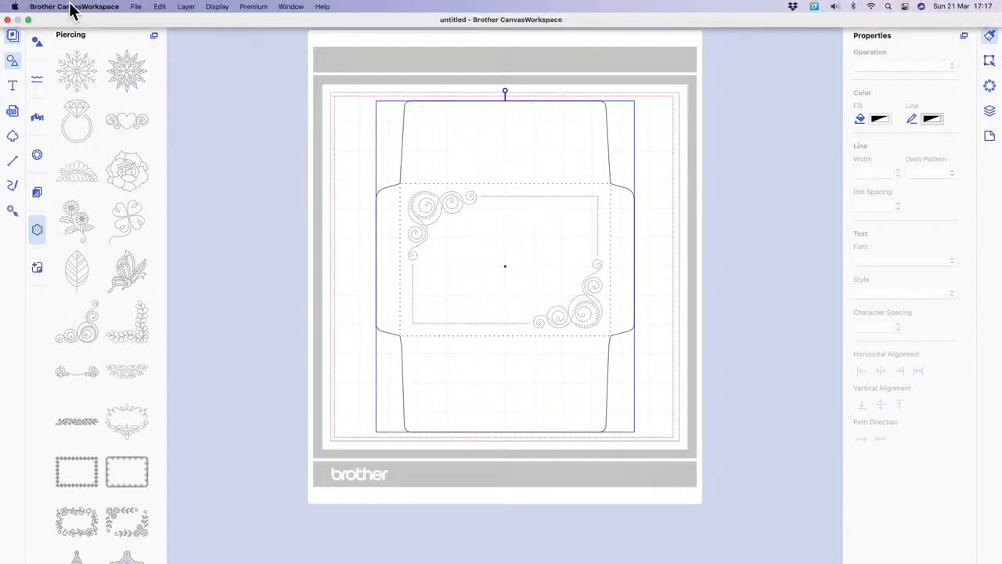
pyautogui.click(136, 7)
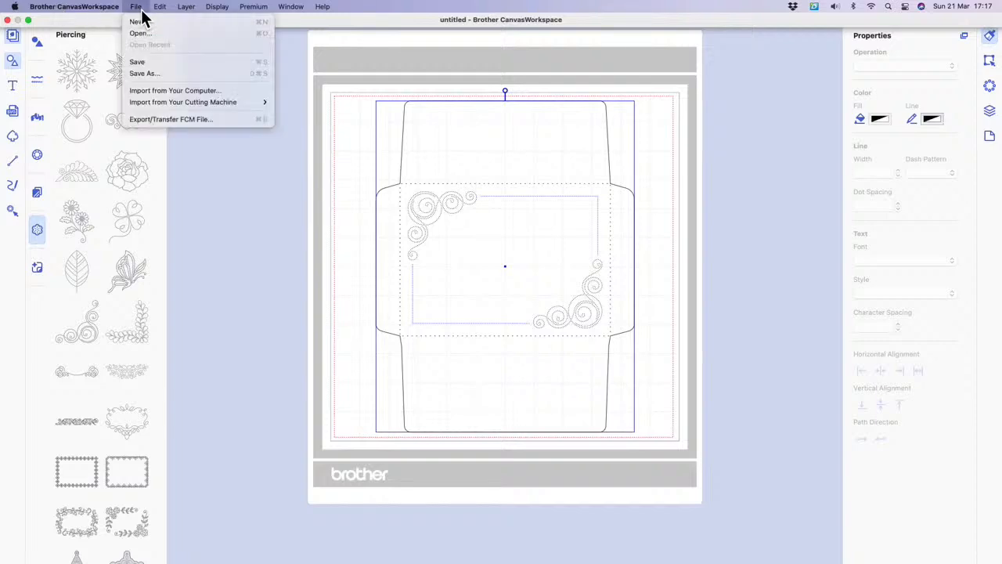
pyautogui.click(174, 124)
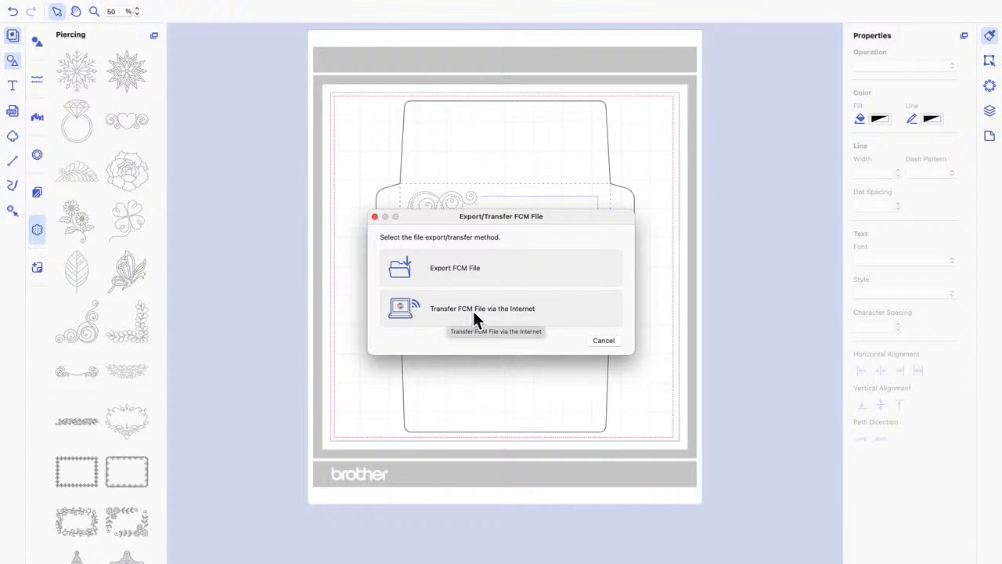
pyautogui.click(525, 315)
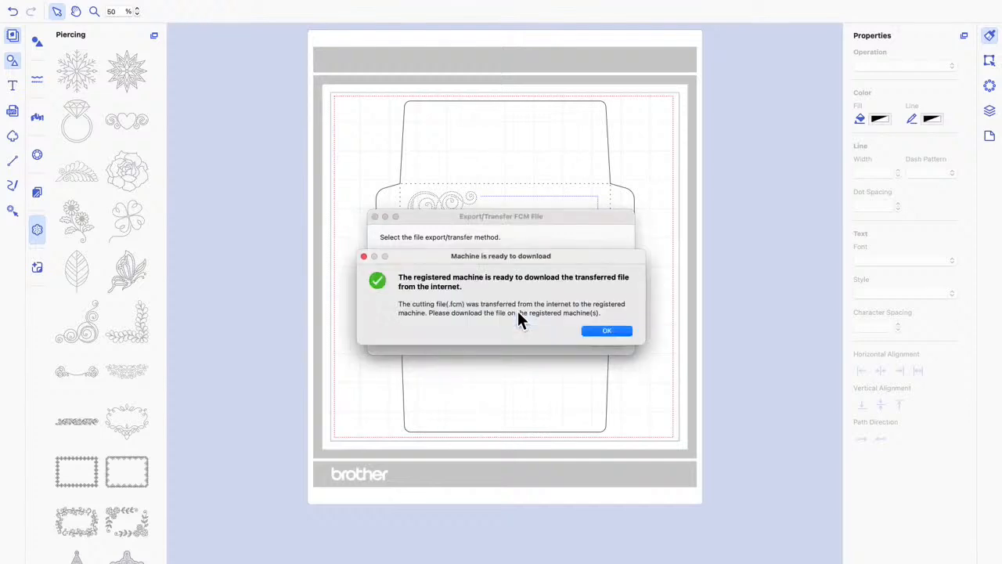
pyautogui.click(608, 337)
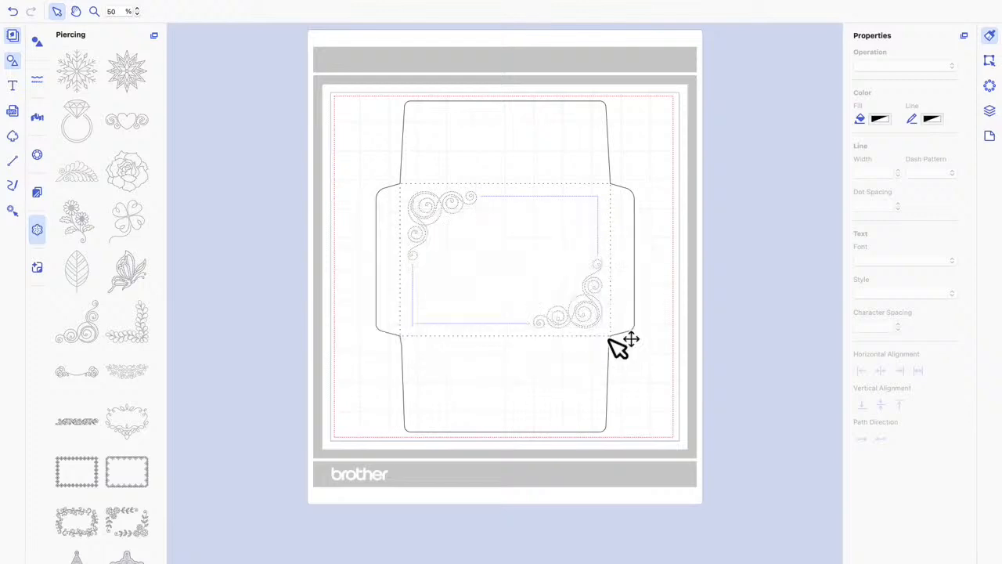
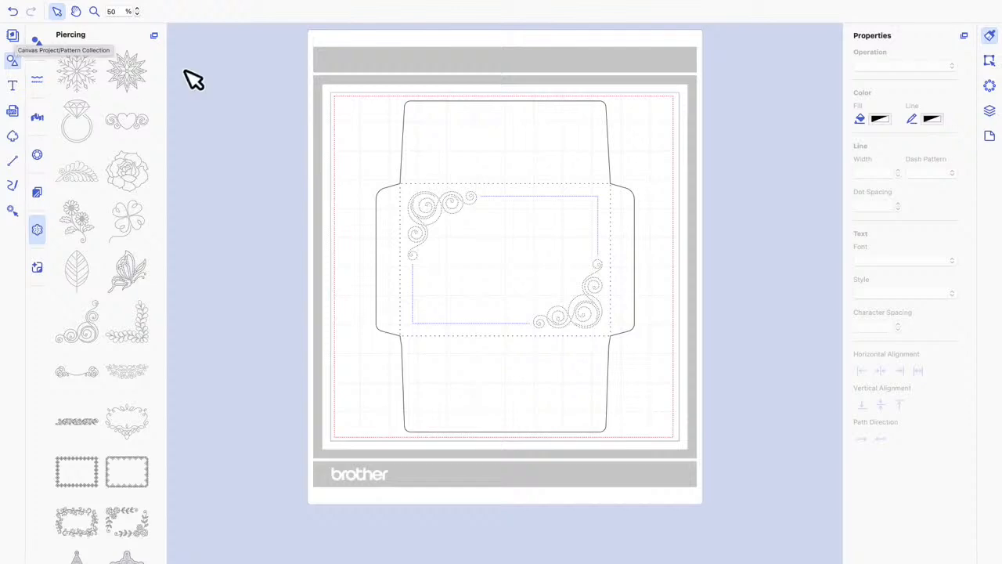
# Step: Search the Canvas Project collection for "Pierce" and add pattern 000345_B of the Paper-Pierced Letter Set to the mat, closing the collection
pyautogui.click(16, 41)
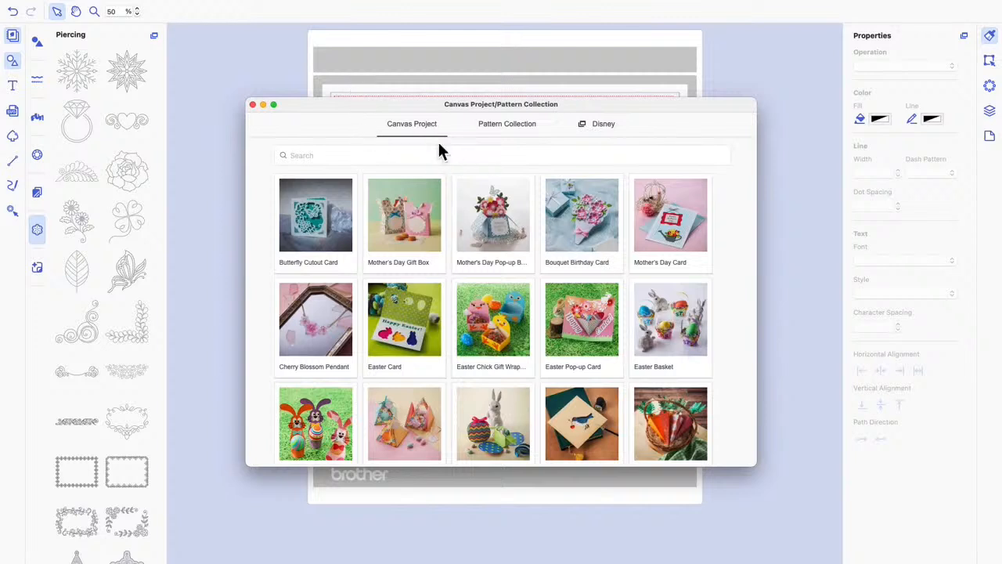
pyautogui.click(338, 159)
pyautogui.write('Pierce')
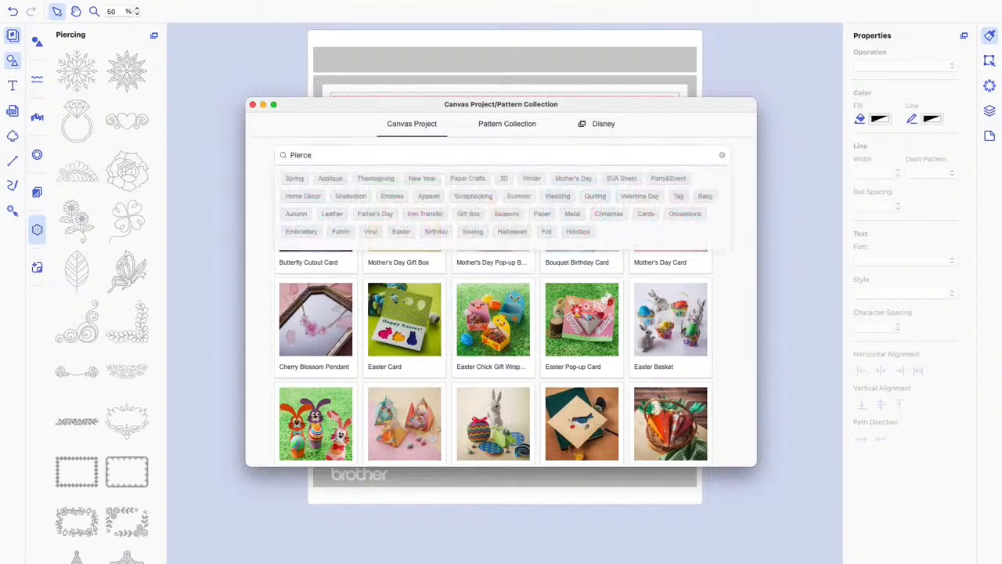
pyautogui.press('Return')
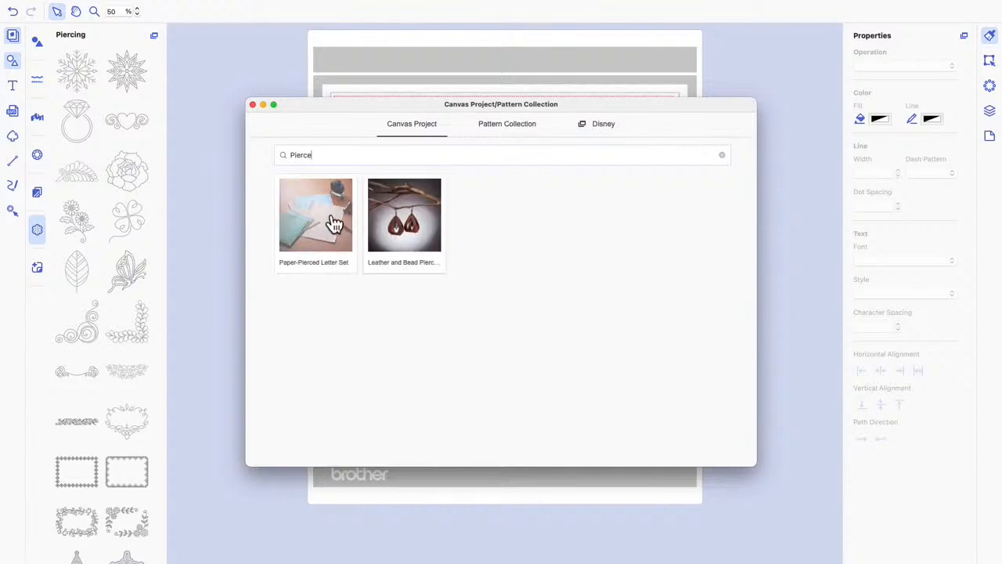
pyautogui.click(338, 222)
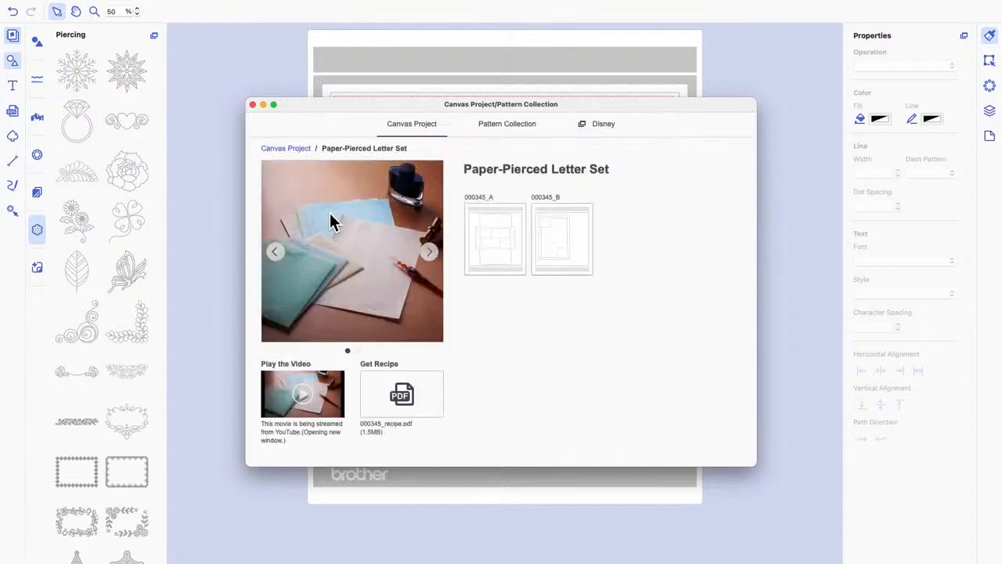
pyautogui.click(572, 242)
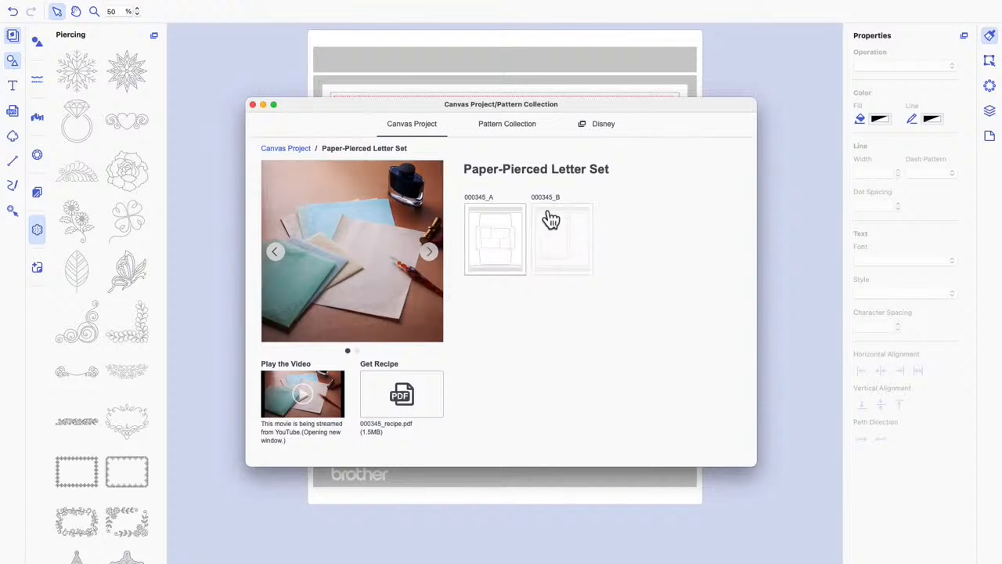
pyautogui.click(252, 104)
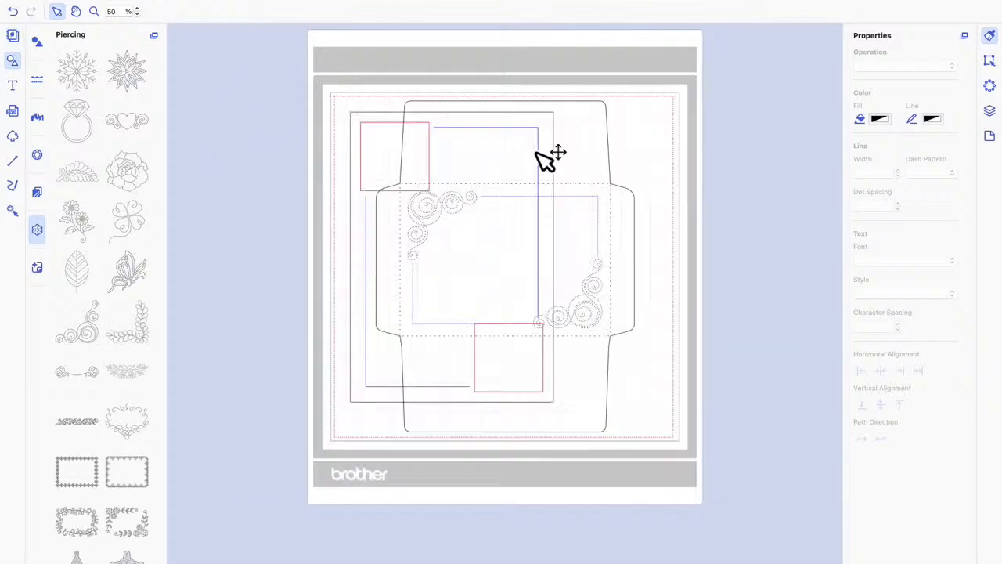
# Step: Move the grouped envelope away from the letter sheet and delete it from the mat
pyautogui.click(577, 190)
pyautogui.moveTo(577, 190); pyautogui.dragTo(674, 189)
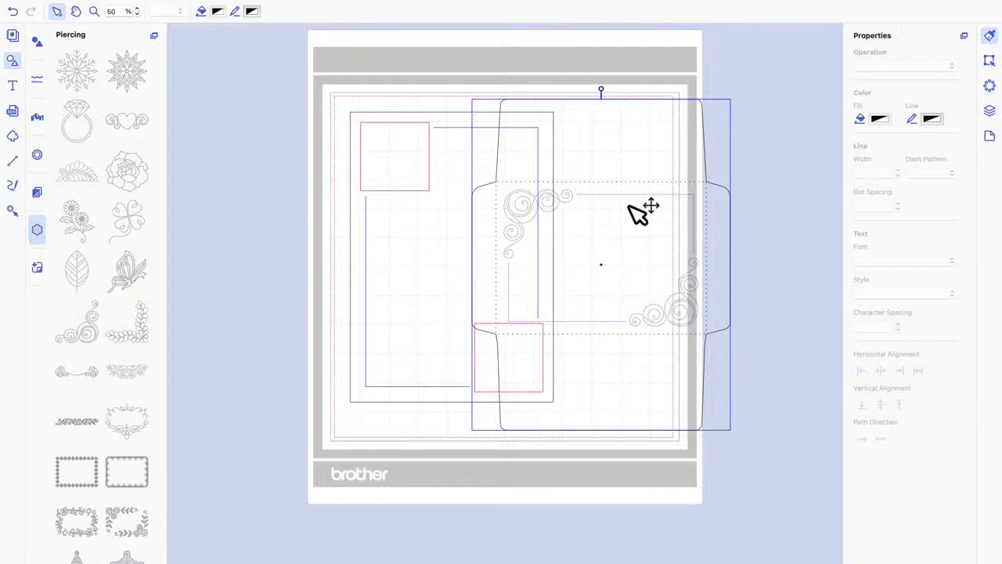
pyautogui.press('Delete')
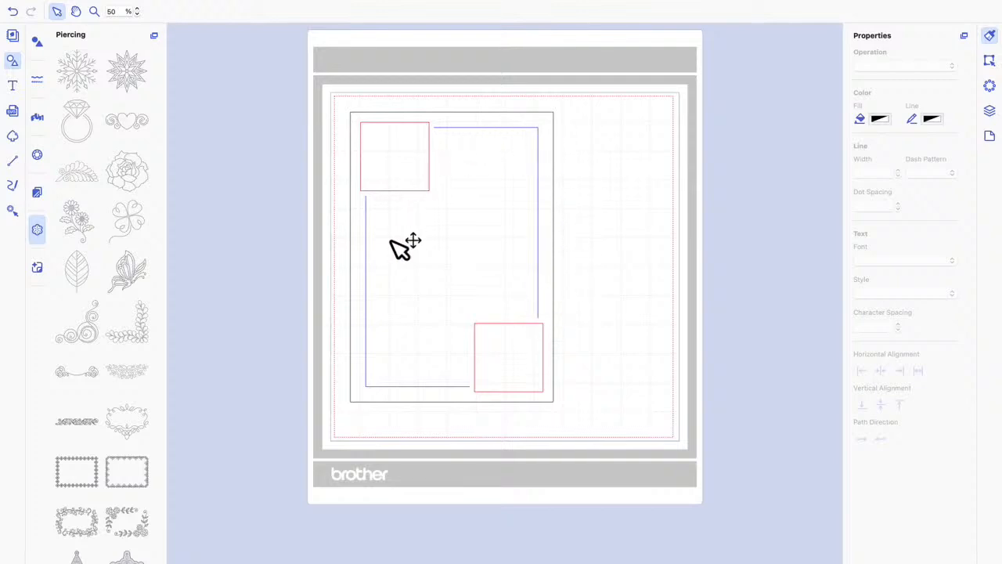
# Step: Set the operation of the blue corner-line group on the letter sheet to Pierce
pyautogui.click(504, 136)
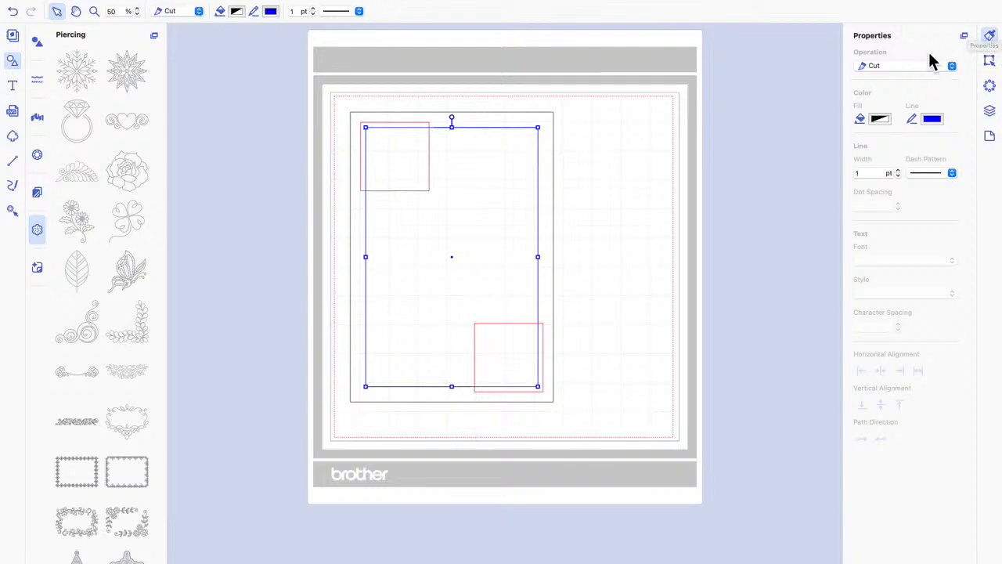
pyautogui.click(952, 69)
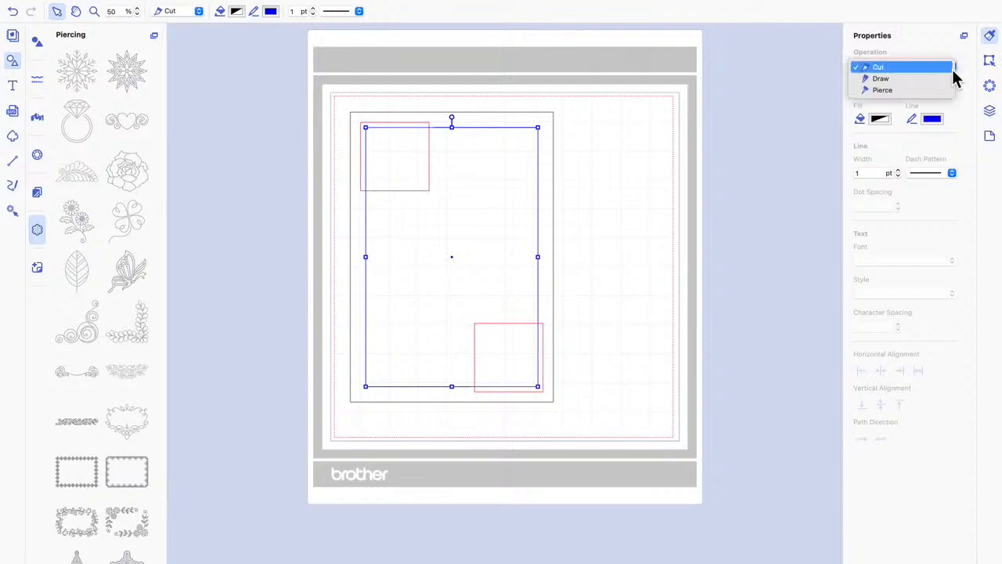
pyautogui.click(884, 90)
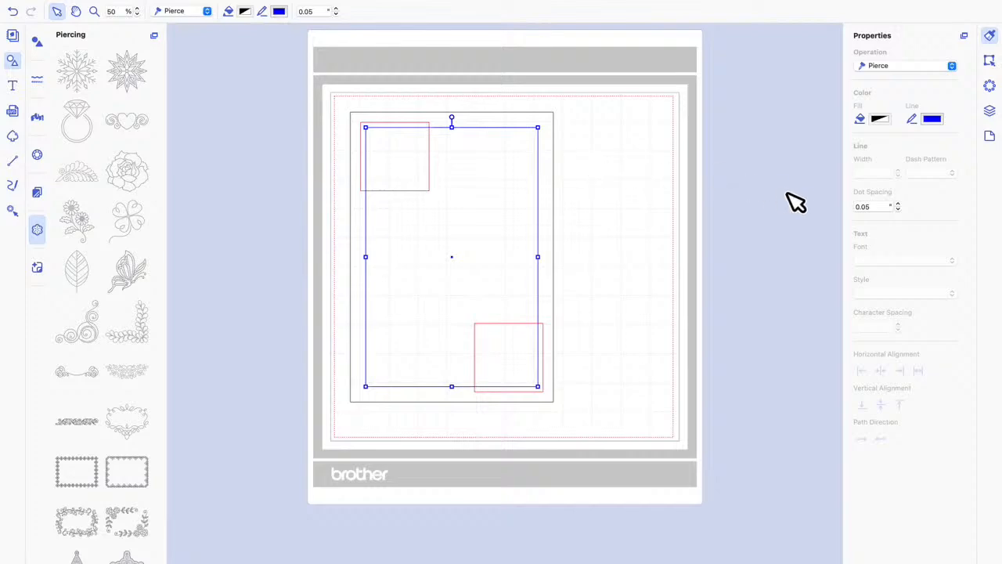
pyautogui.hotkey('ctrl', 'Up')
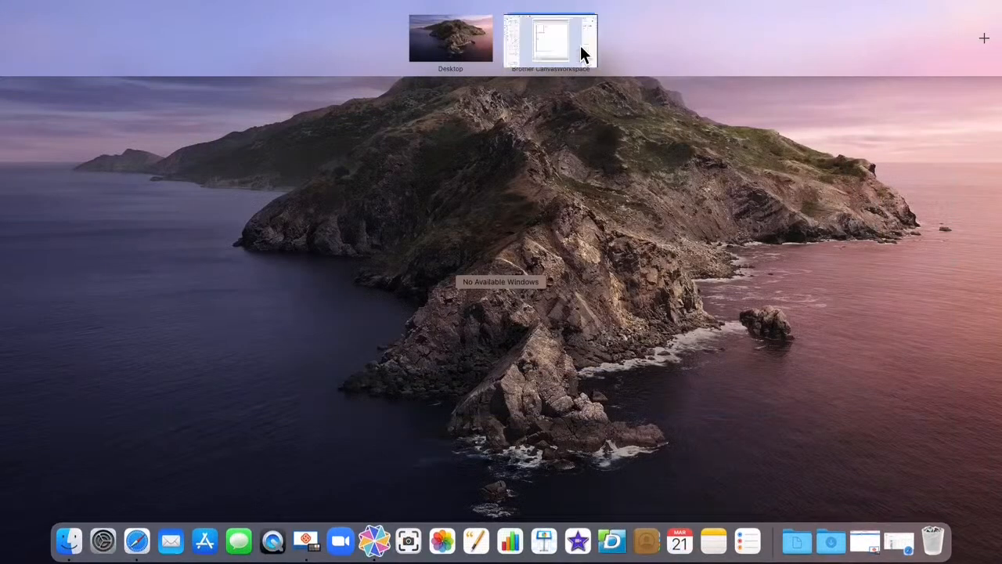
pyautogui.click(580, 45)
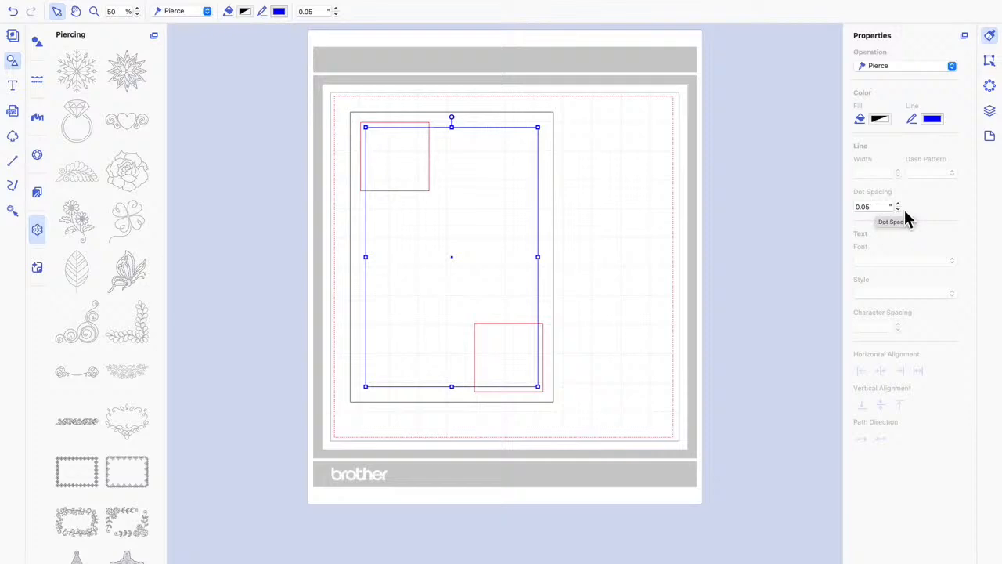
# Step: Try a dot spacing of 3.0 for the letter sheet's blue corner lines, return it to 0.05 and clear the selection
pyautogui.moveTo(879, 208); pyautogui.dragTo(850, 217)
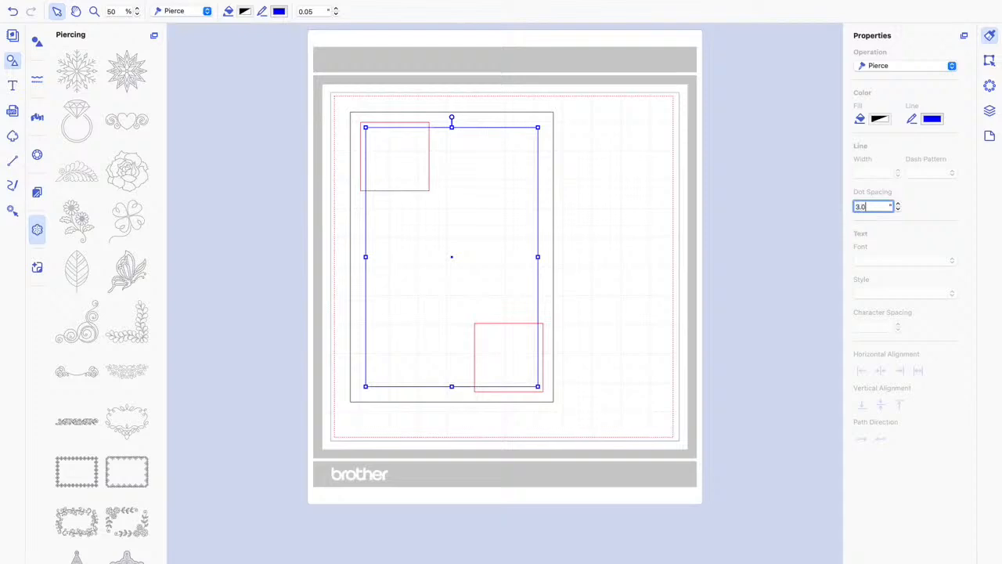
pyautogui.write('3.0')
pyautogui.press('Return')
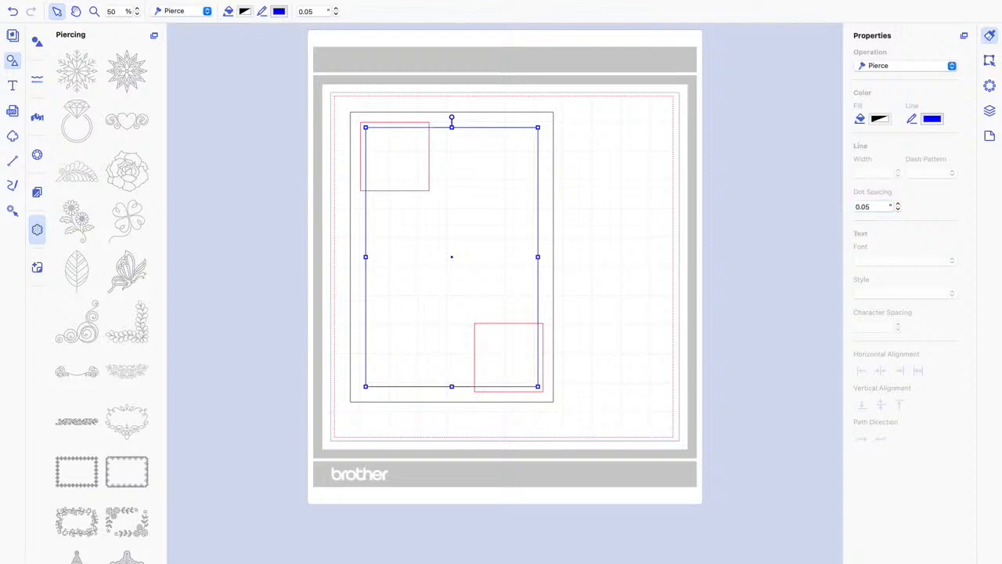
pyautogui.click(900, 203)
pyautogui.click(900, 204)
pyautogui.click(900, 210)
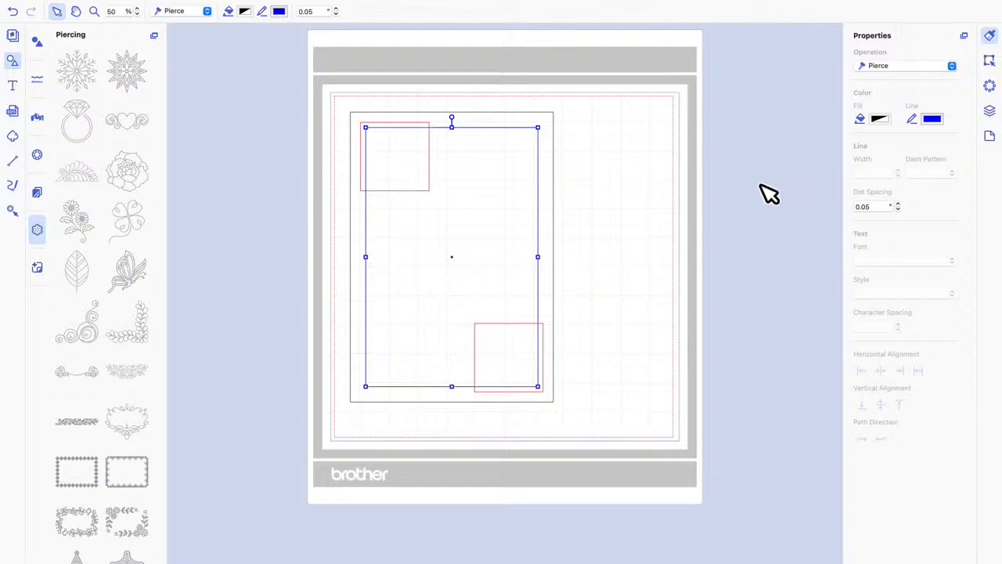
pyautogui.click(624, 173)
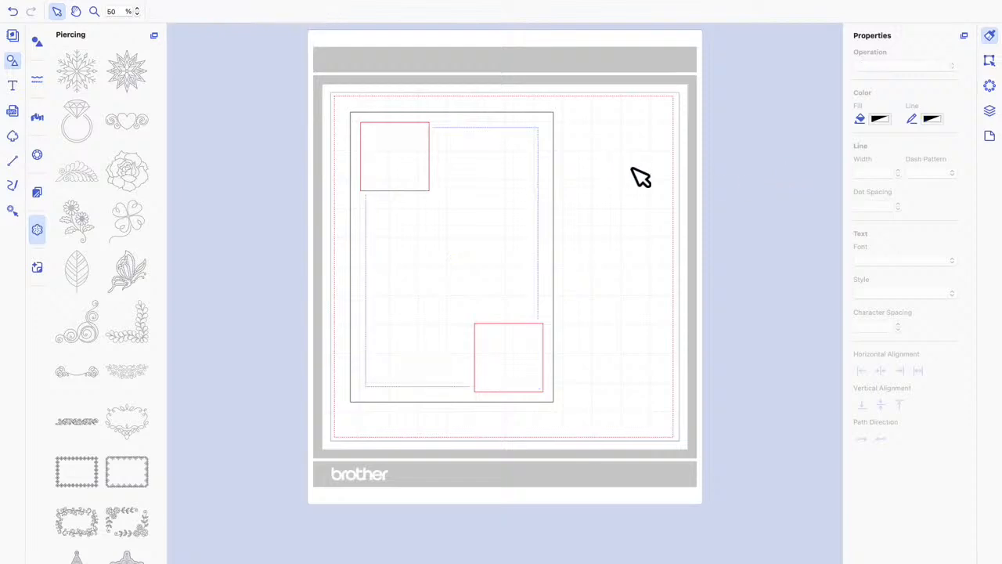
# Step: Add the swirl corner pattern from the Piercing shapes and fit it into the letter sheet's lower-right red square
pyautogui.click(505, 129)
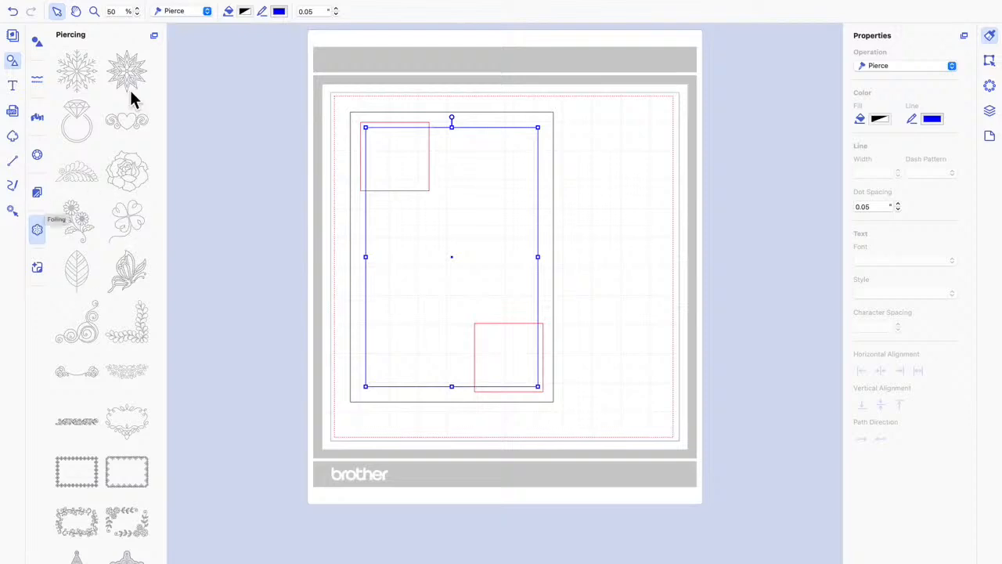
pyautogui.moveTo(155, 344); pyautogui.dragTo(558, 372)
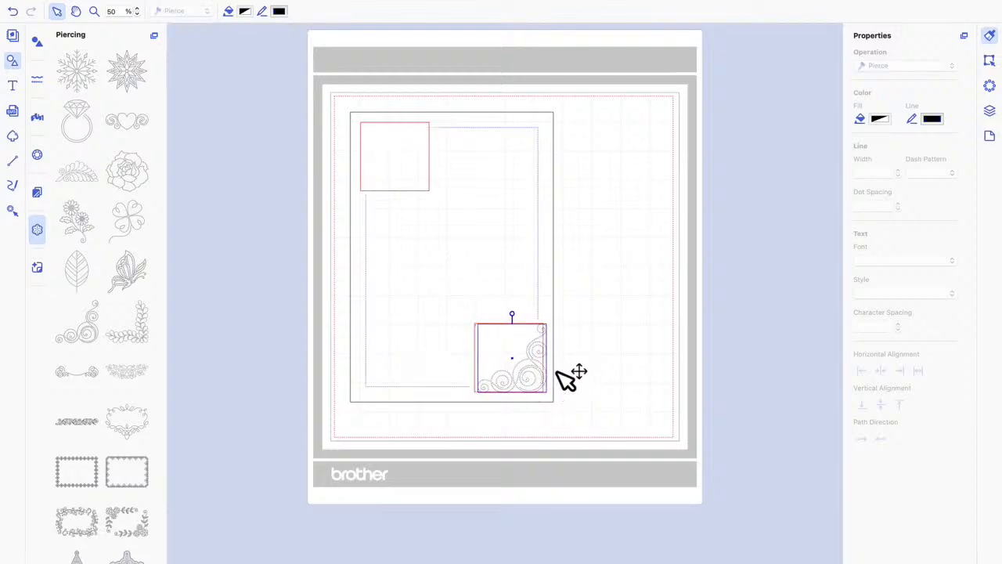
pyautogui.click(492, 352)
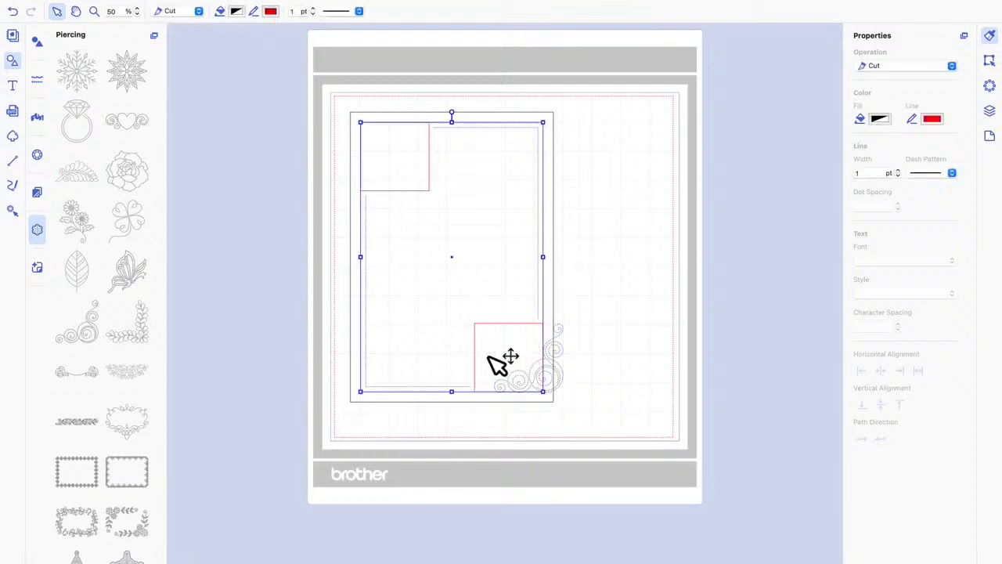
pyautogui.click(594, 352)
pyautogui.click(552, 358)
pyautogui.moveTo(552, 358); pyautogui.dragTo(535, 363)
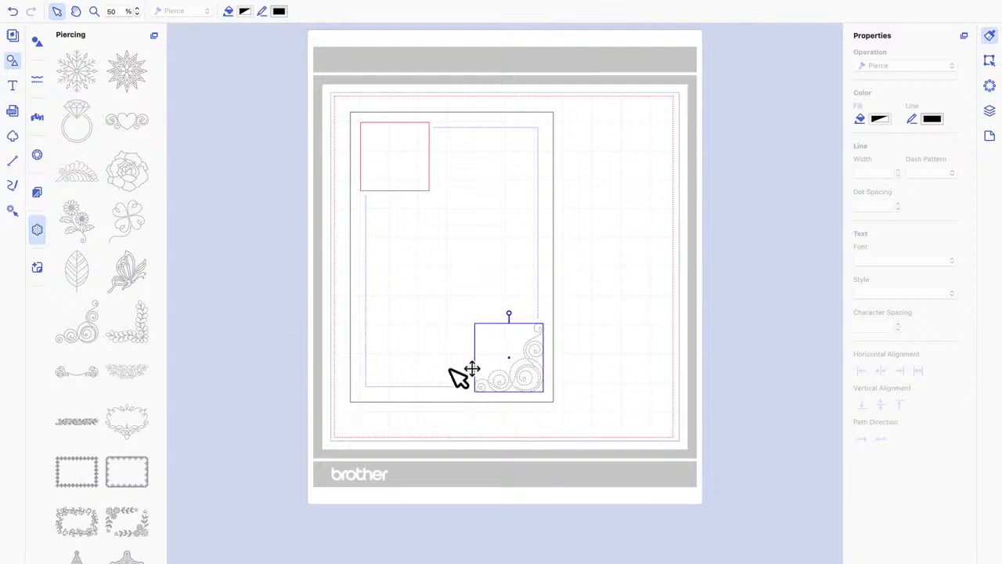
# Step: Add a second swirl corner pattern, rotate it upside down and fit it into the letter sheet's upper-left red square
pyautogui.moveTo(86, 333); pyautogui.dragTo(278, 292)
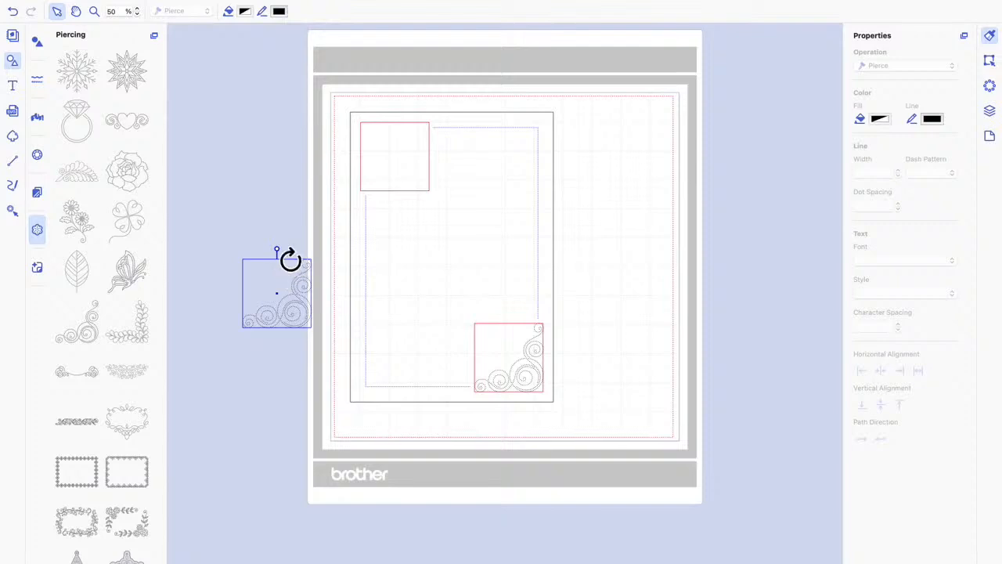
pyautogui.moveTo(291, 259); pyautogui.dragTo(289, 329)
pyautogui.moveTo(260, 276); pyautogui.dragTo(373, 139)
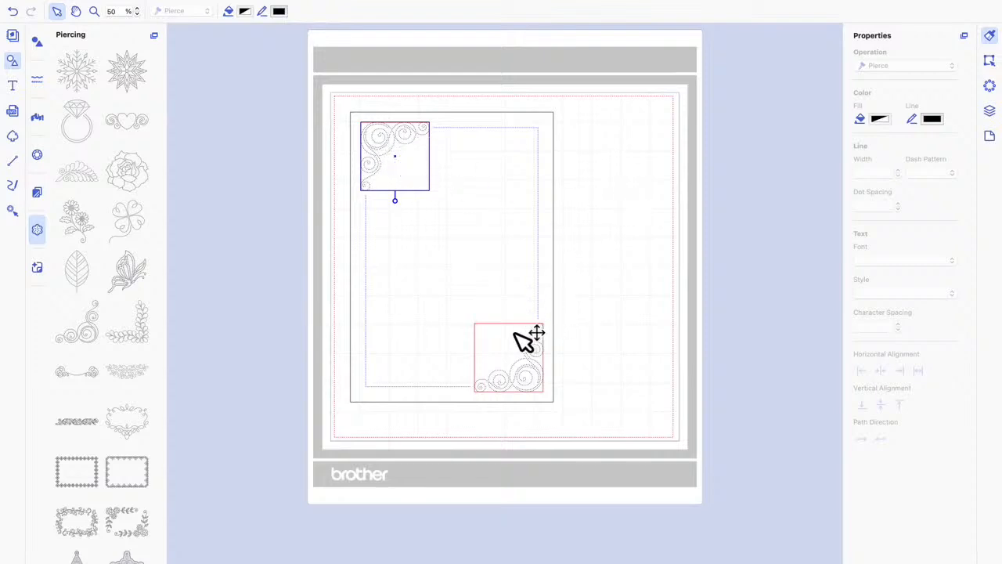
# Step: Delete the two red placeholder squares around the swirl corners, keeping the swirls and the blue border lines
pyautogui.click(990, 115)
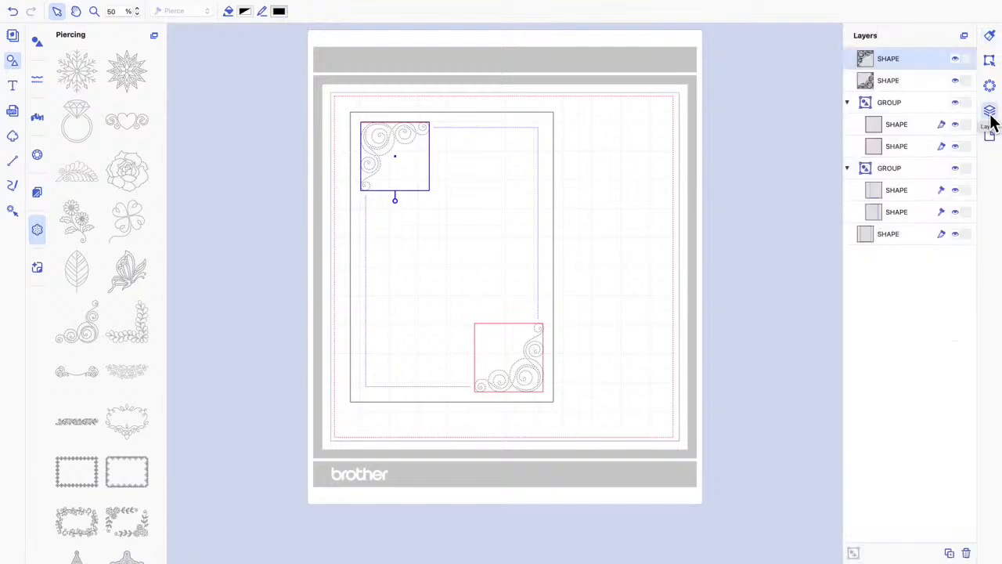
pyautogui.click(887, 124)
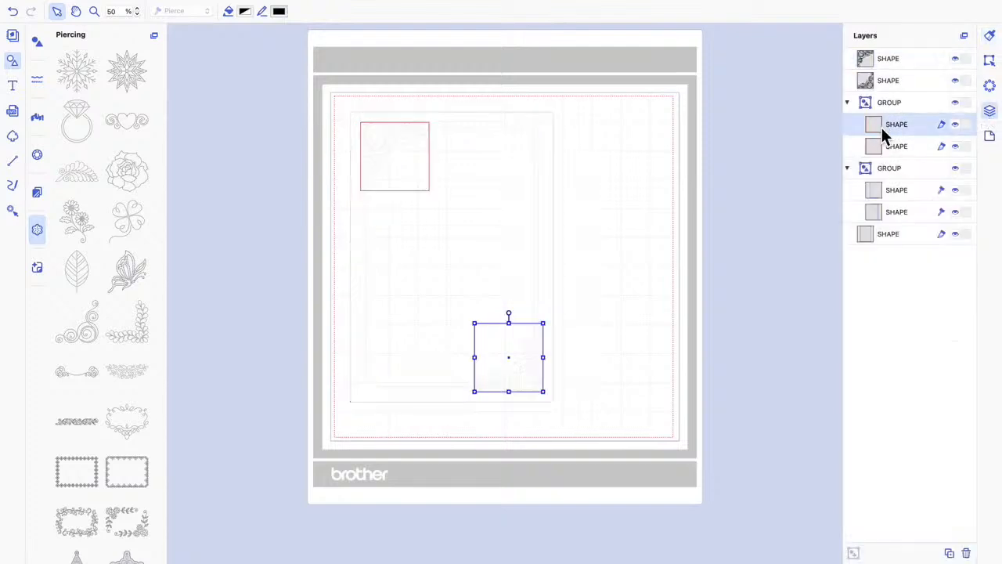
pyautogui.click(891, 146)
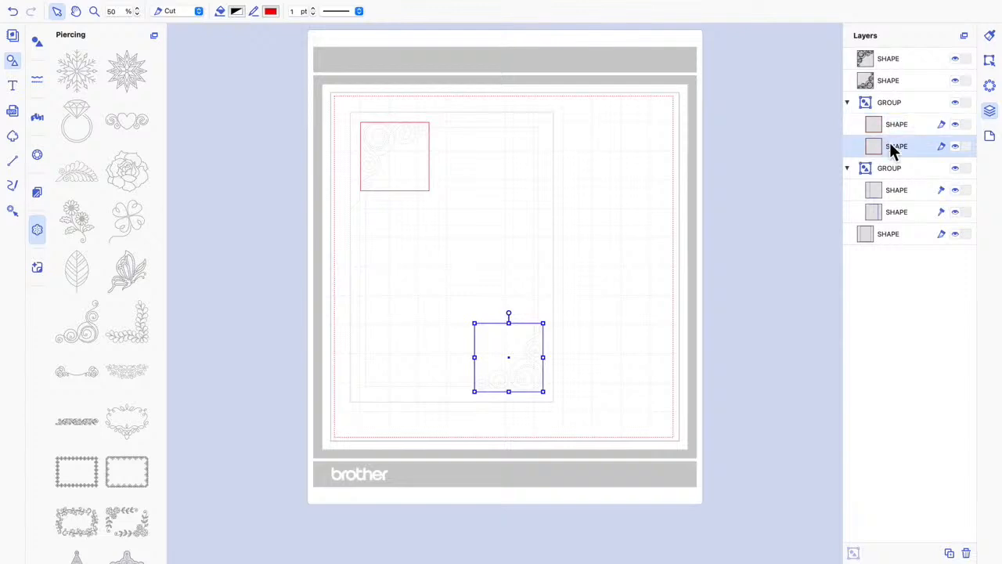
pyautogui.click(899, 110)
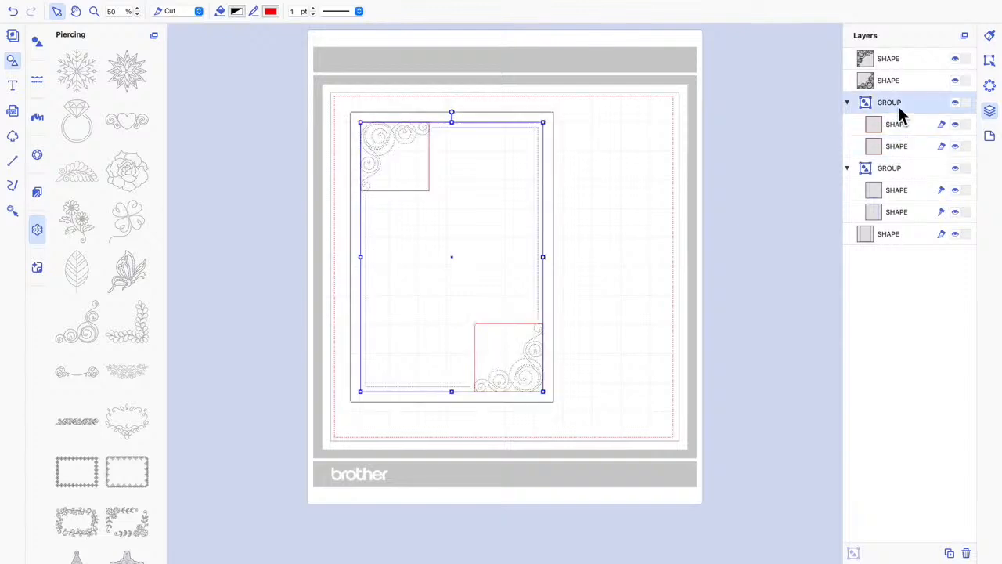
pyautogui.click(897, 130)
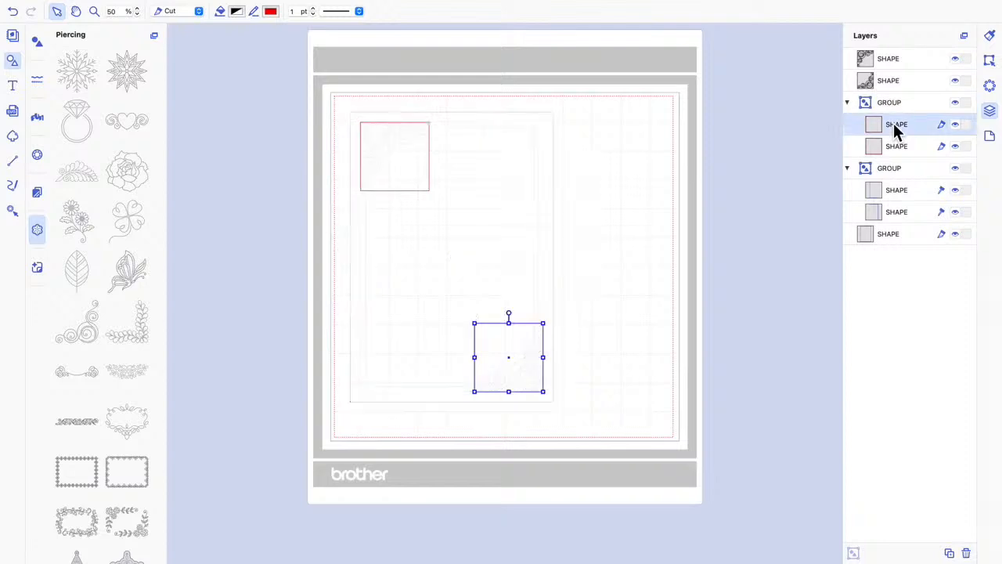
pyautogui.rightClick(896, 130)
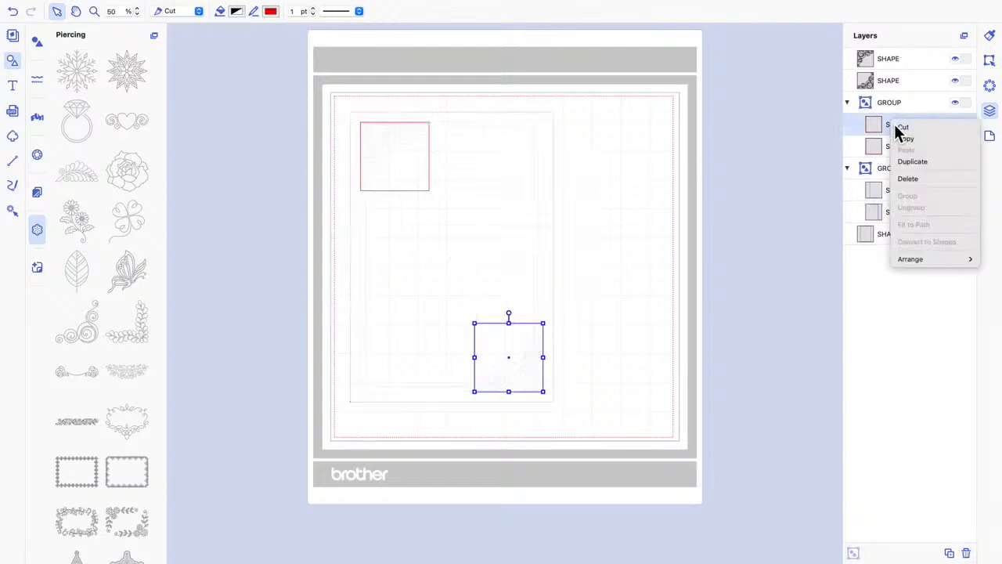
pyautogui.click(929, 178)
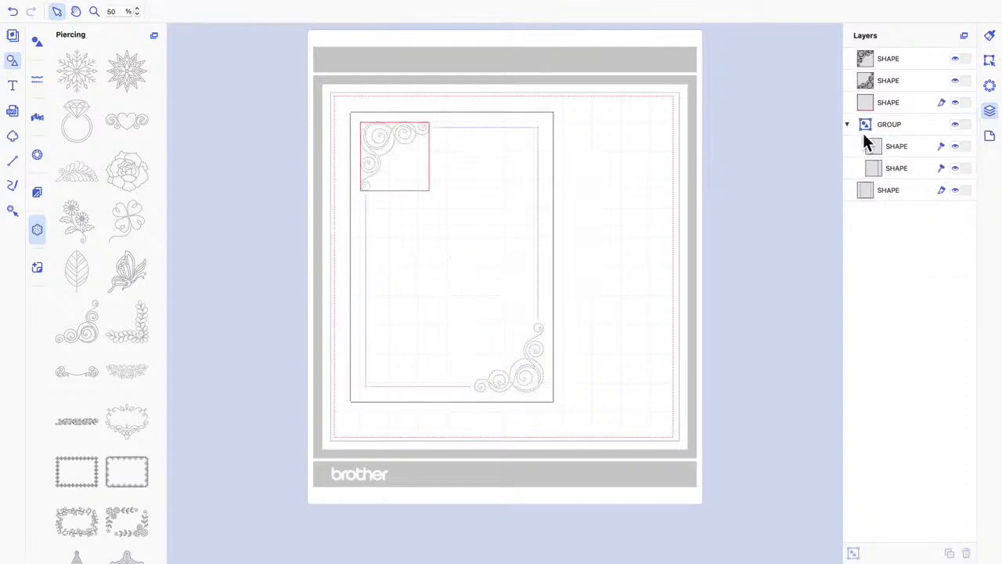
pyautogui.click(887, 103)
pyautogui.rightClick(887, 102)
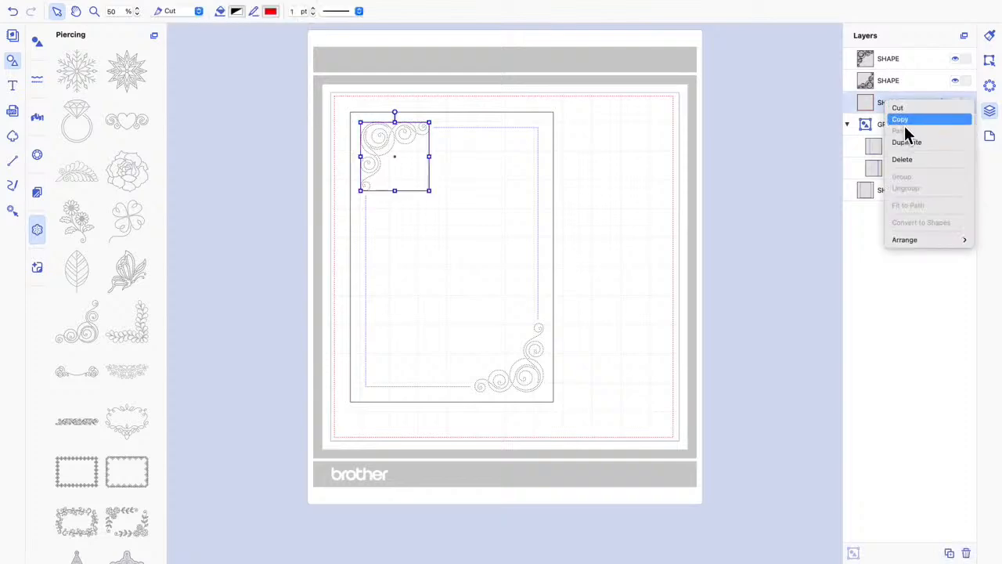
pyautogui.click(911, 159)
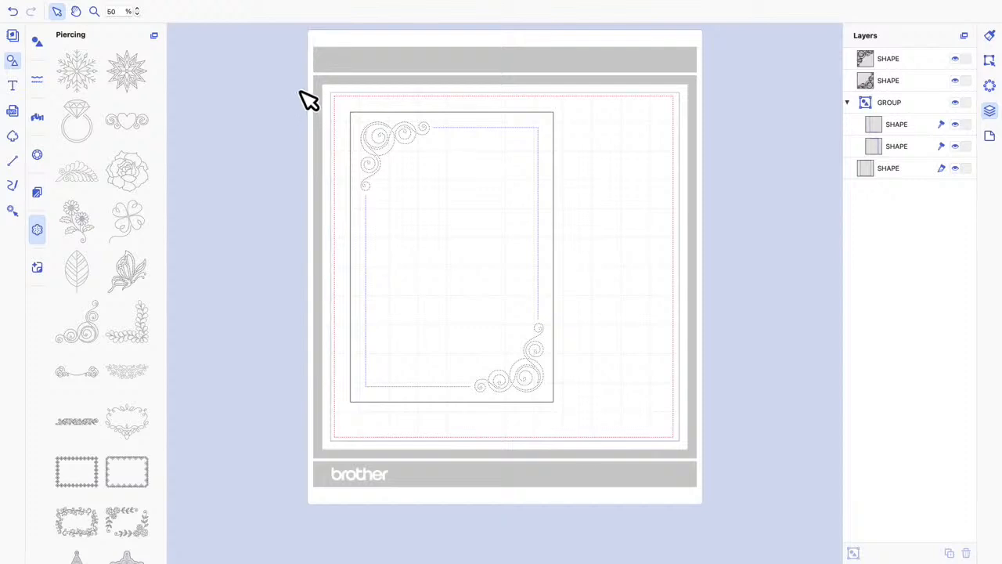
# Step: Group the letter sheet outline, the blue border lines and both swirl corners into one object
pyautogui.moveTo(296, 85); pyautogui.dragTo(598, 426)
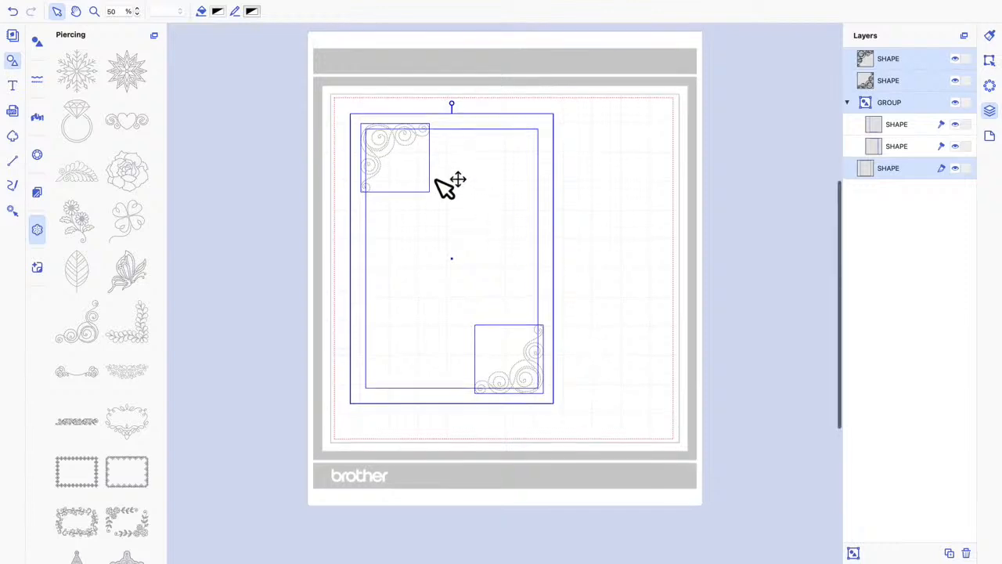
pyautogui.rightClick(437, 179)
pyautogui.click(468, 247)
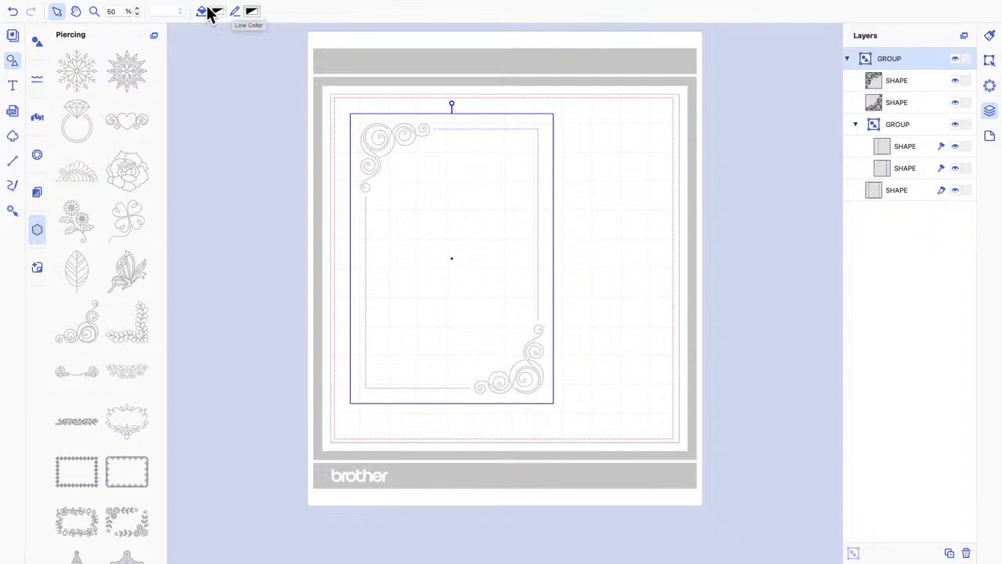
# Step: Transfer the letter sheet to the registered machine as an FCM file via the Internet
pyautogui.moveTo(92, 7)
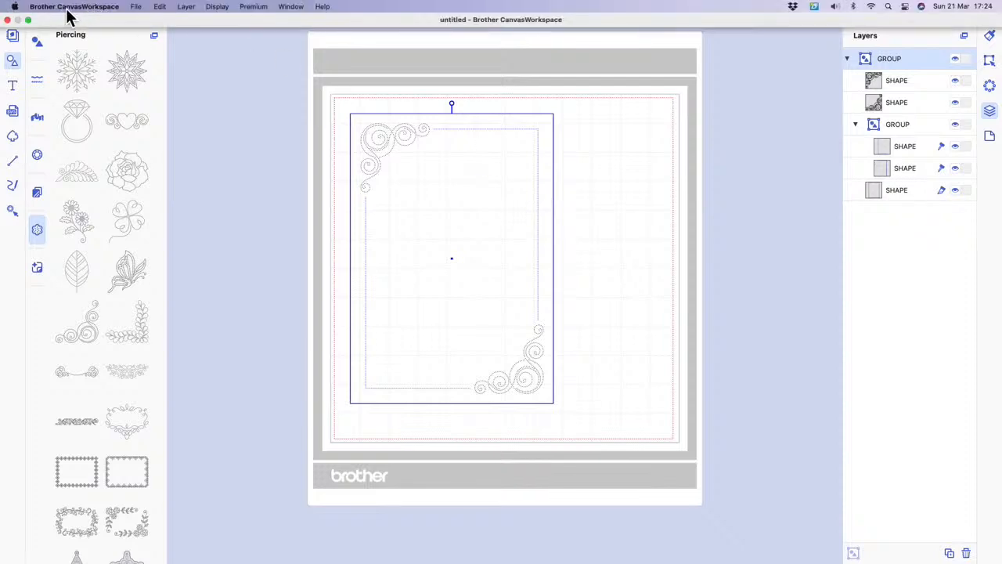
pyautogui.click(136, 7)
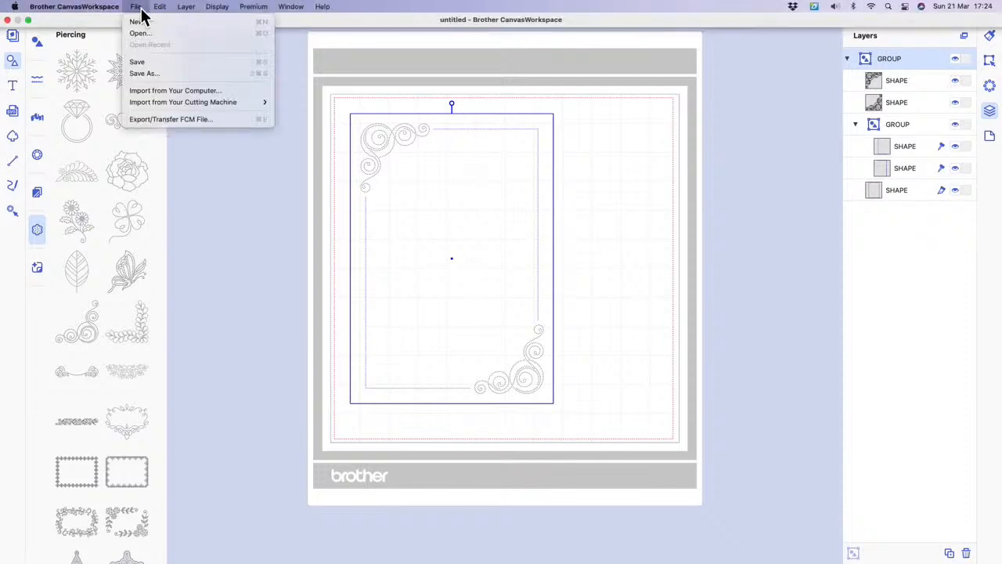
pyautogui.click(148, 119)
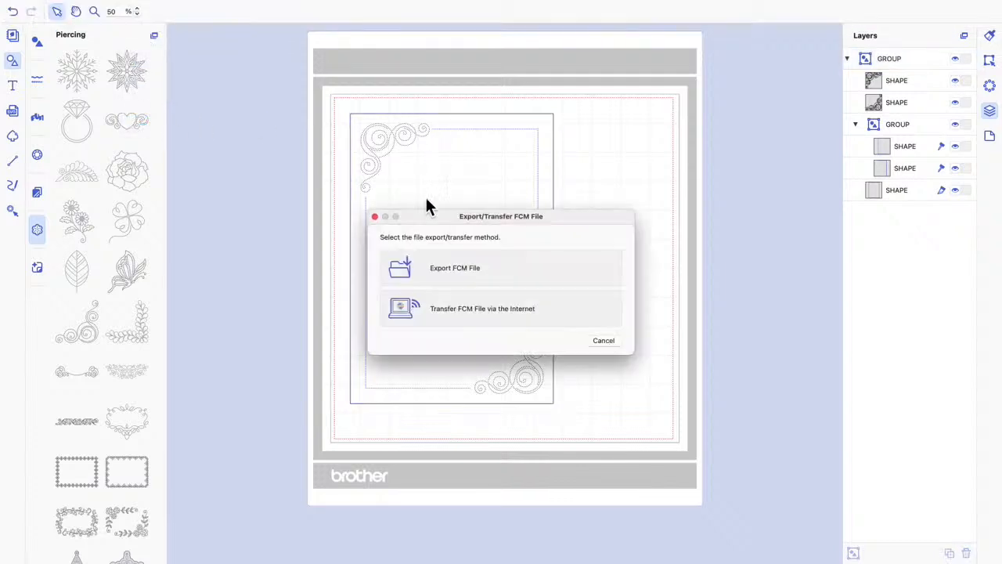
pyautogui.click(448, 317)
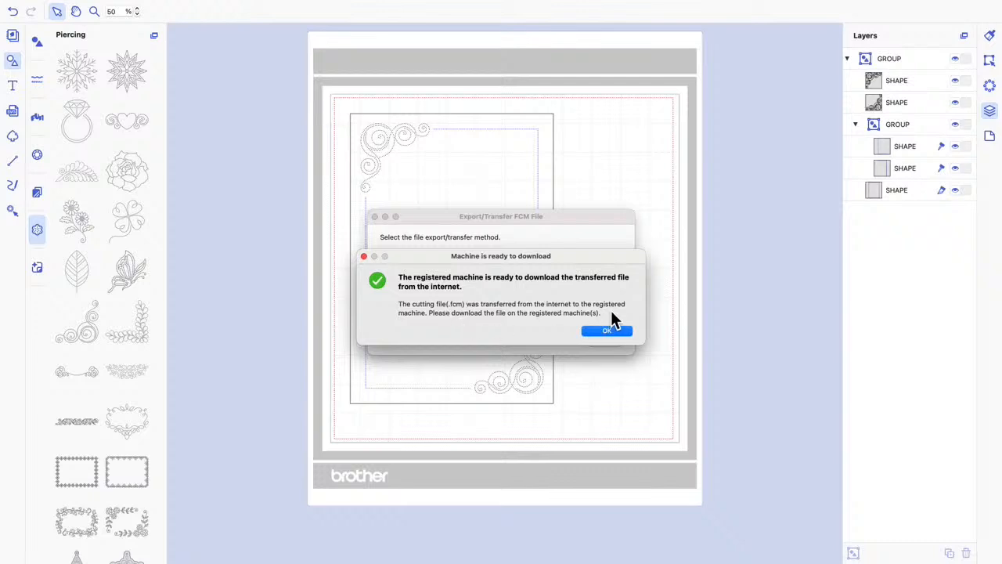
pyautogui.click(617, 333)
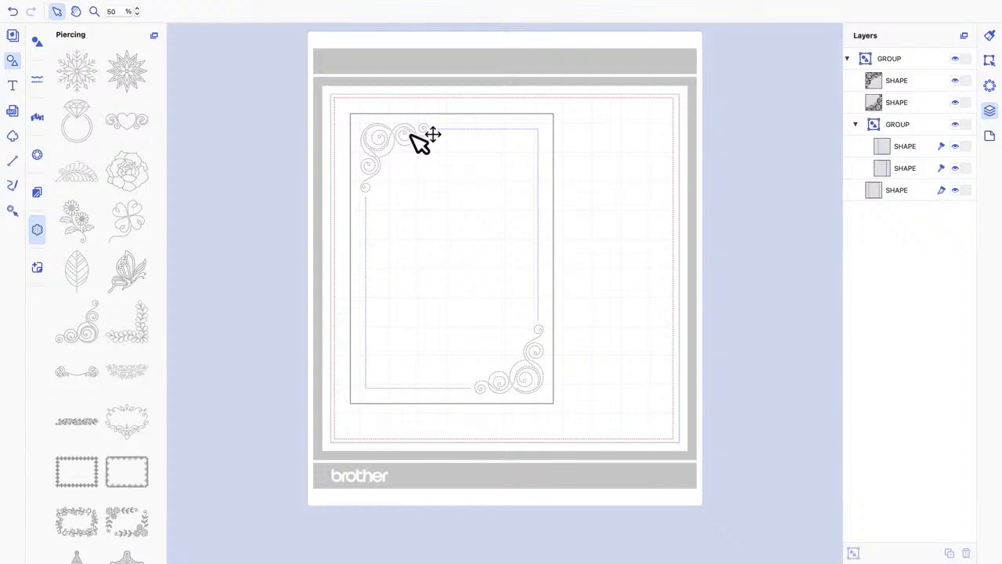
# Step: Delete the grouped letter sheet from the mat and browse through the Piercing patterns
pyautogui.moveTo(314, 92); pyautogui.dragTo(595, 440)
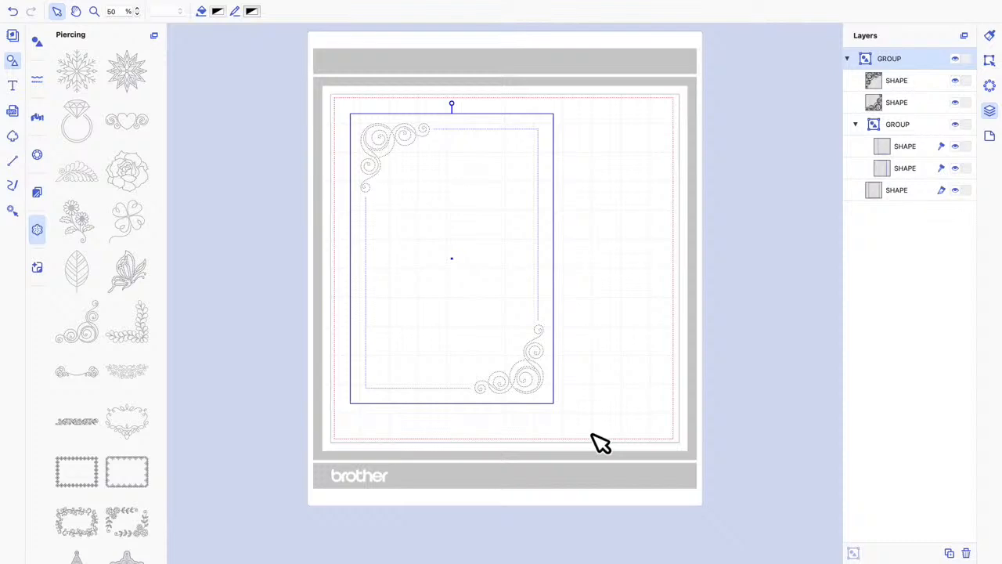
pyautogui.press('Delete')
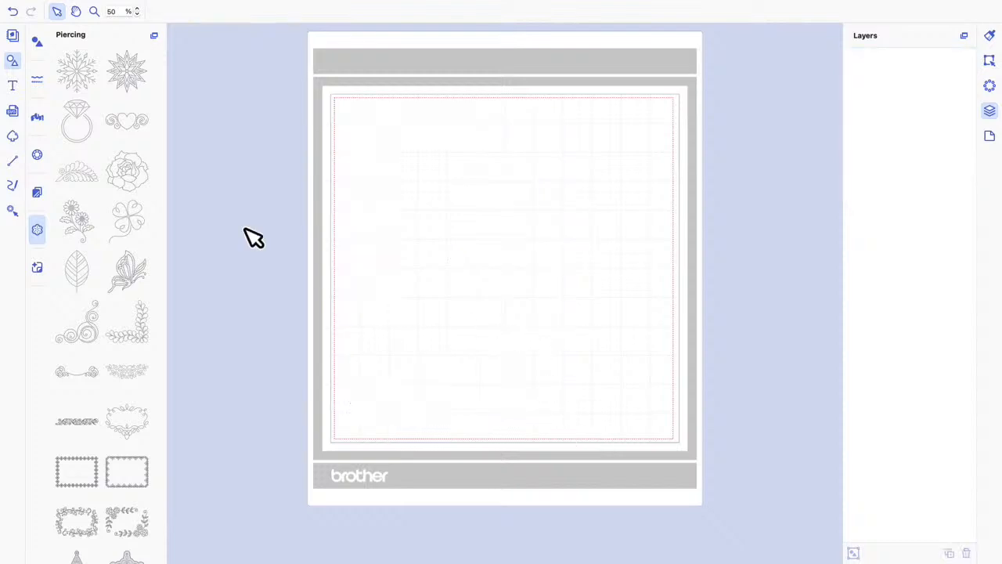
pyautogui.scroll(2, 130, 162)
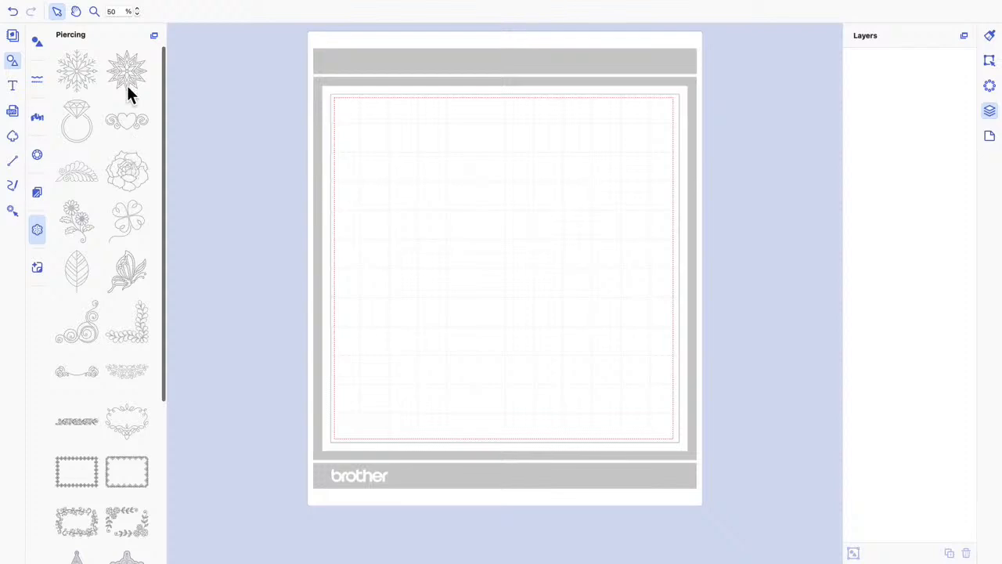
pyautogui.scroll(-4, 128, 94)
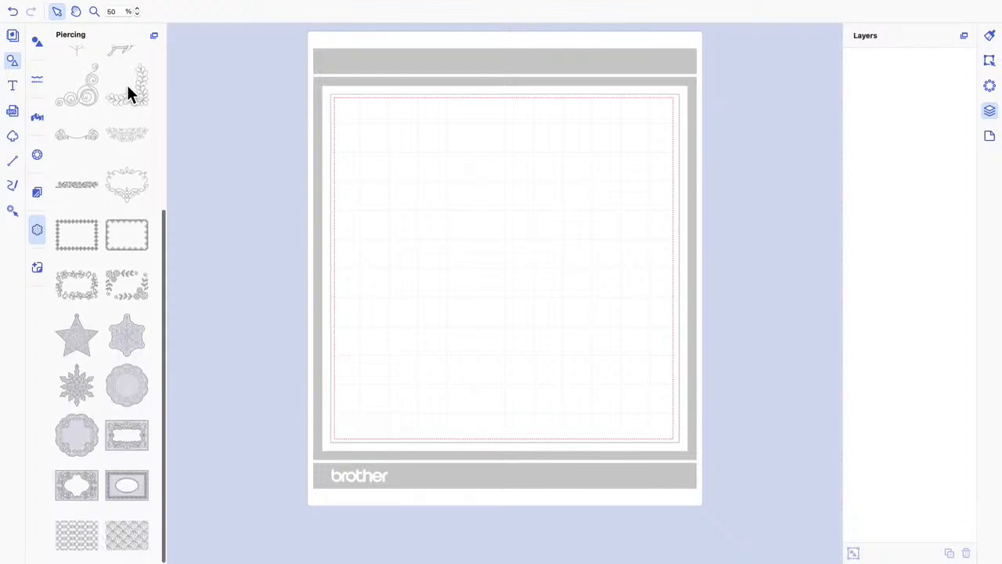
pyautogui.scroll(5, 127, 85)
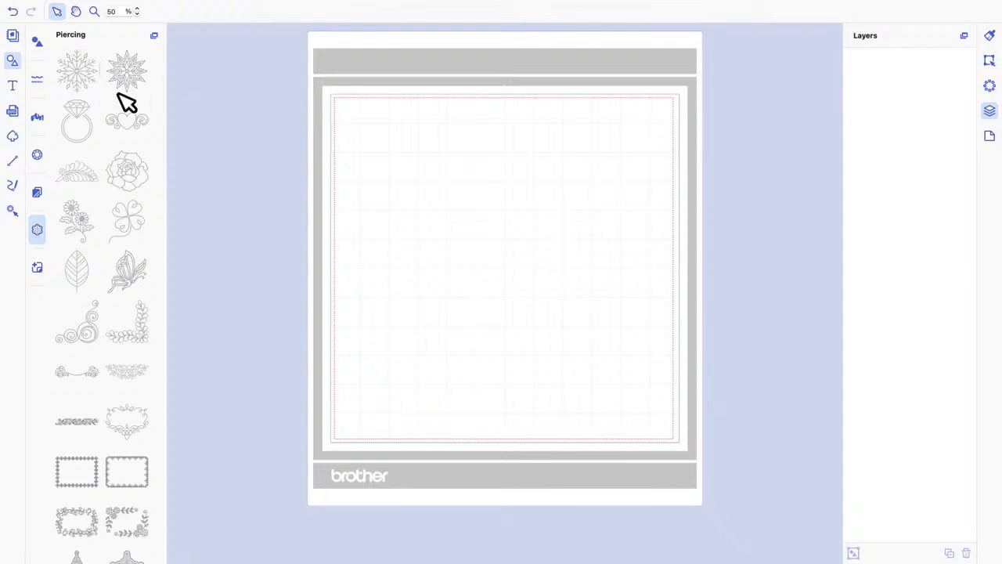
# Step: Place the snowflake, pointed star, diamond ring, heart scroll, feather, rose and daisy piercing patterns around the empty mat
pyautogui.moveTo(94, 84); pyautogui.dragTo(420, 144)
pyautogui.moveTo(131, 73); pyautogui.dragTo(528, 190)
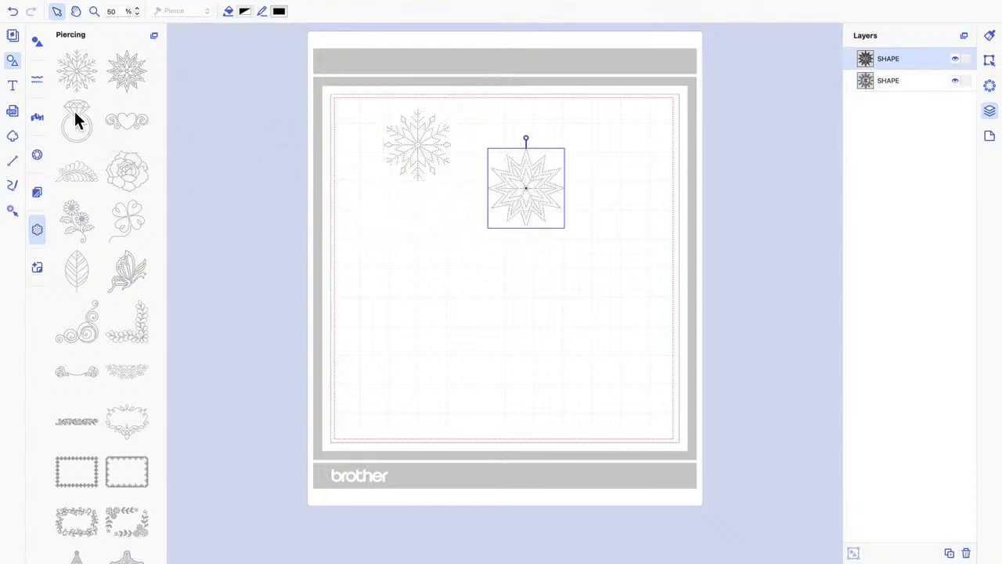
pyautogui.moveTo(78, 123); pyautogui.dragTo(396, 269)
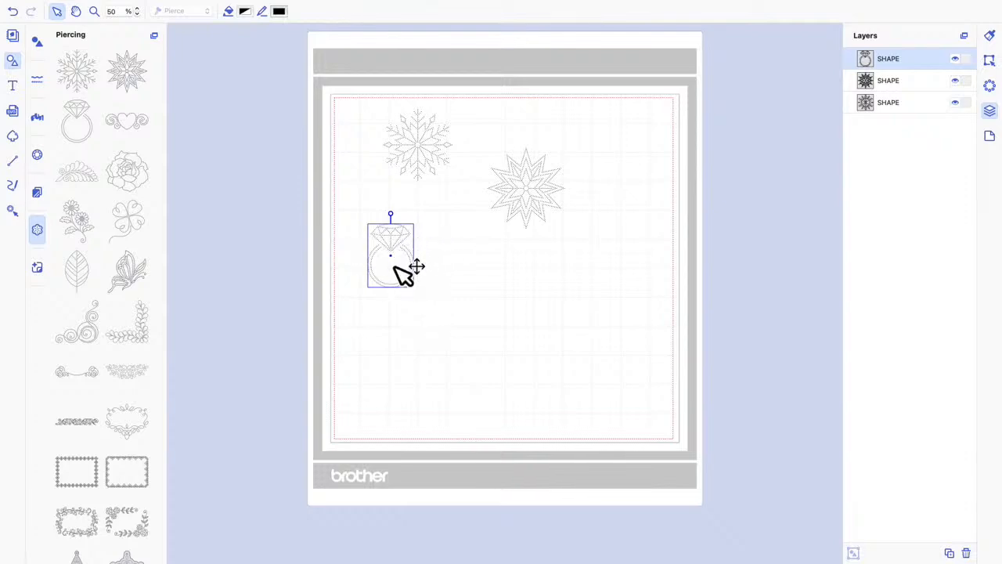
pyautogui.moveTo(125, 121); pyautogui.dragTo(556, 279)
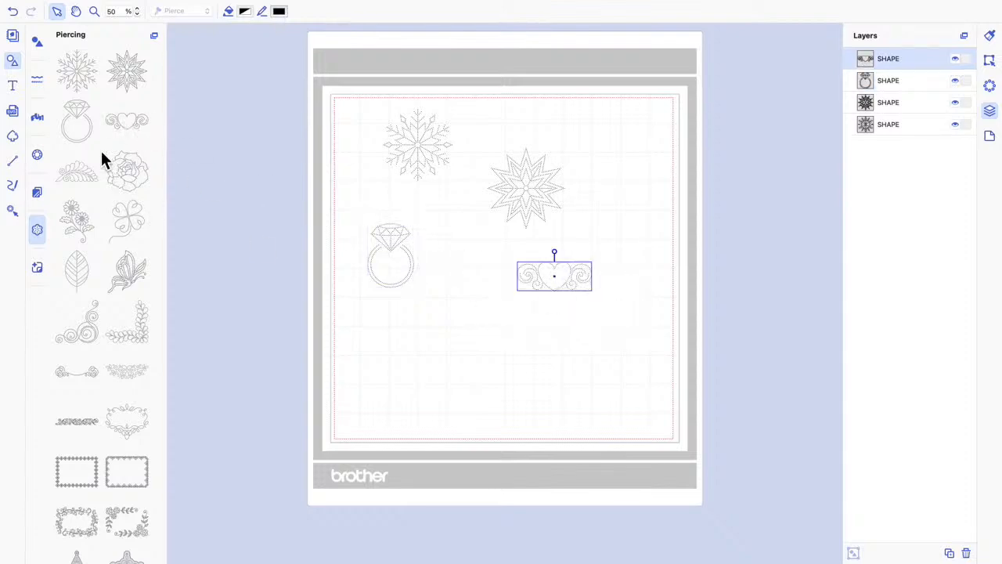
pyautogui.moveTo(79, 173); pyautogui.dragTo(423, 344)
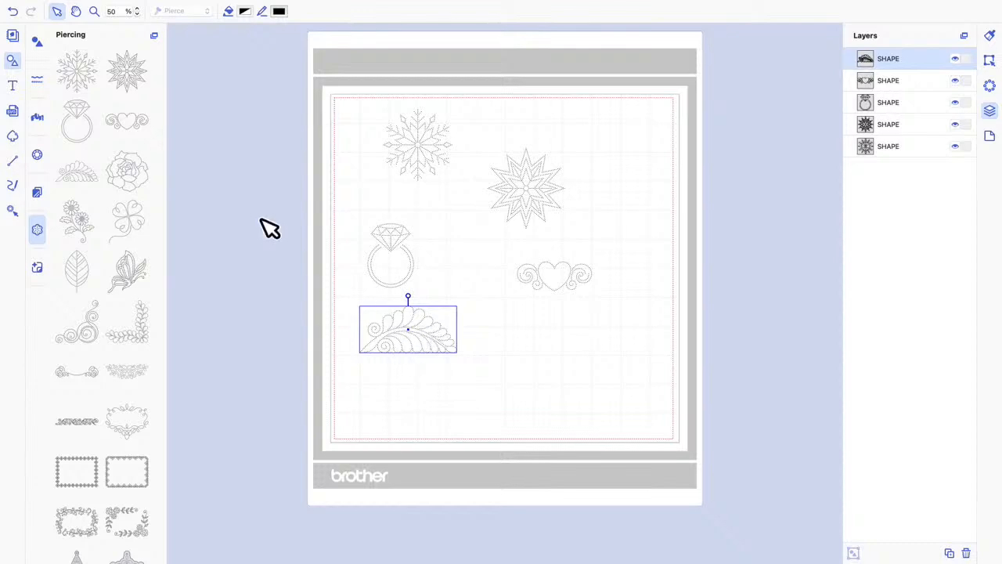
pyautogui.moveTo(129, 174); pyautogui.dragTo(610, 367)
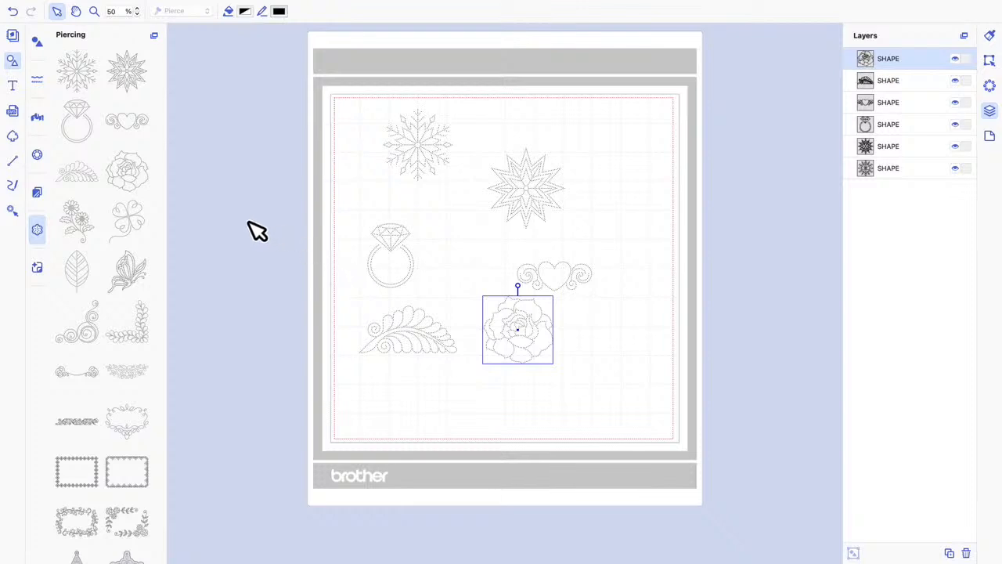
pyautogui.moveTo(92, 234); pyautogui.dragTo(667, 256)
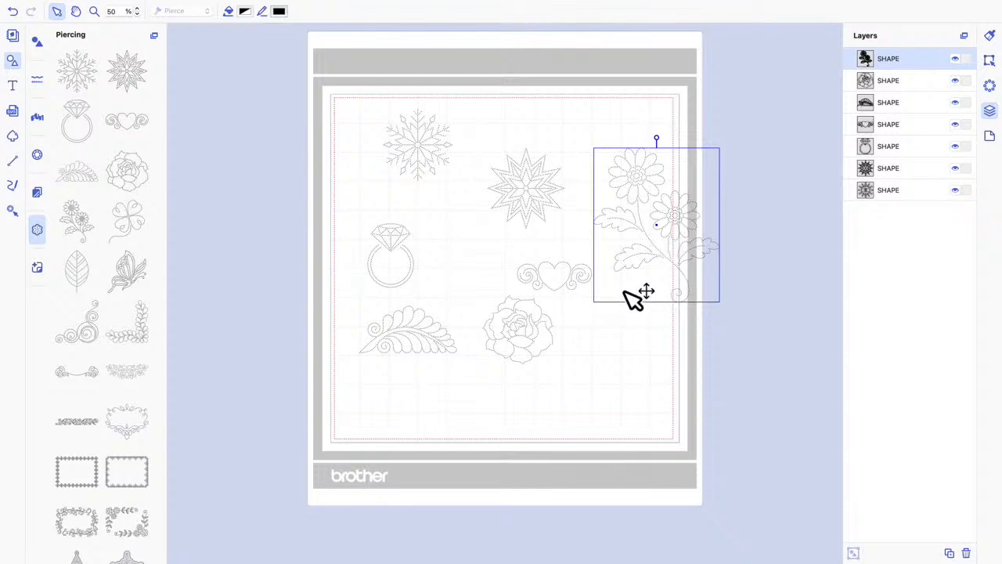
# Step: Select the pointed star pattern and examine its position, size and transform settings
pyautogui.click(538, 197)
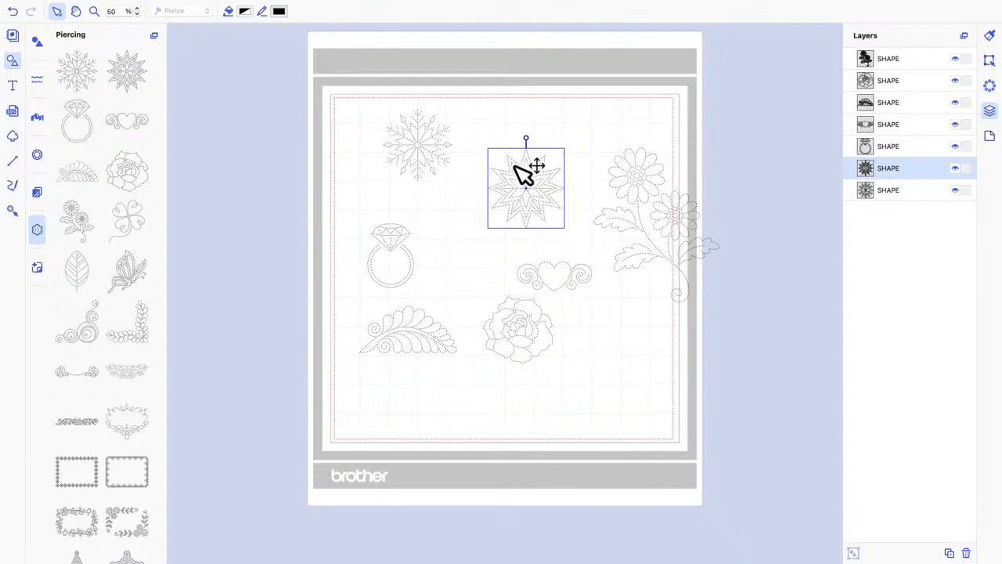
pyautogui.click(990, 62)
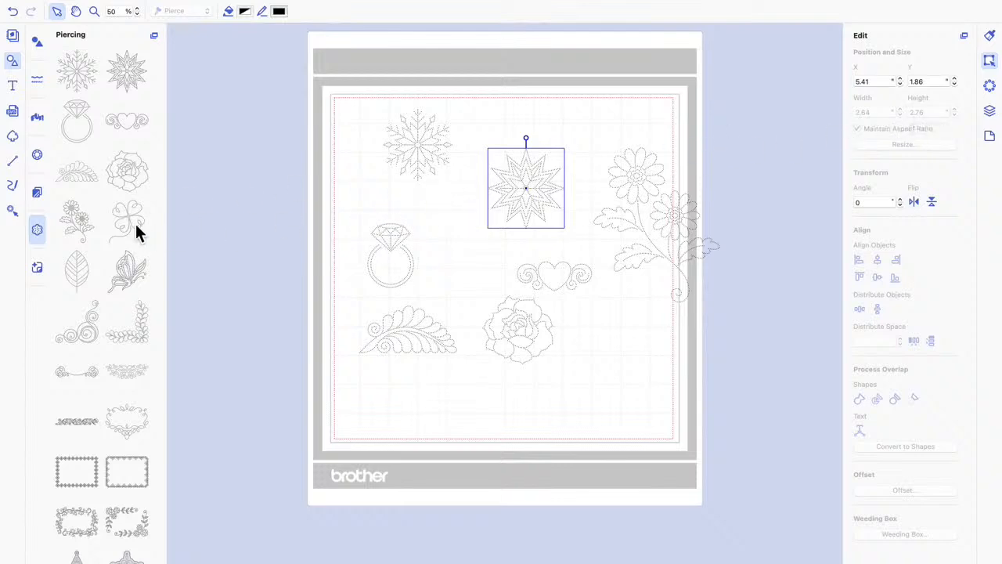
# Step: Place the four-leaf clover piercing pattern below the daisies and delete all the patterns from the mat
pyautogui.moveTo(136, 226); pyautogui.dragTo(561, 430)
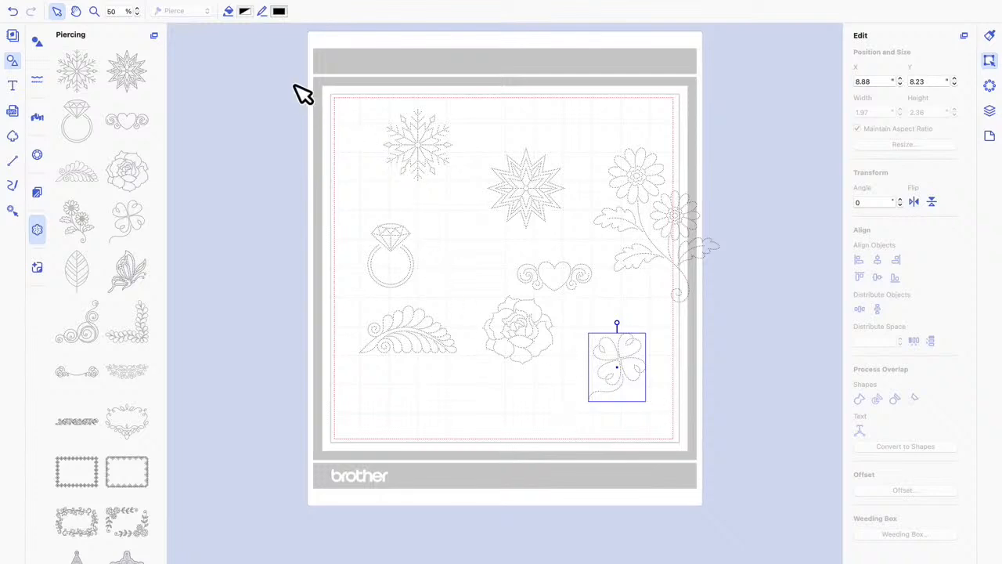
pyautogui.moveTo(294, 81); pyautogui.dragTo(779, 497)
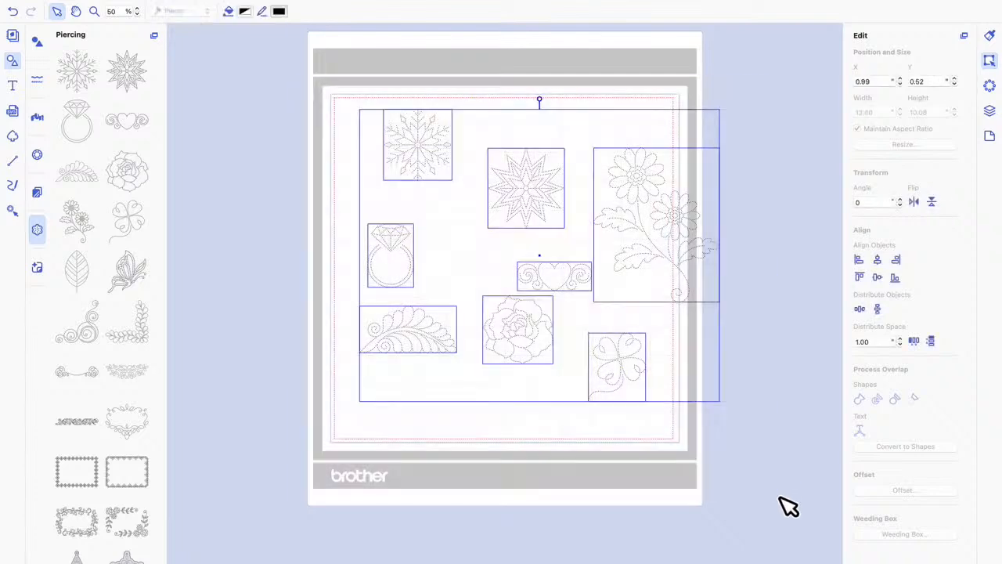
pyautogui.press('Delete')
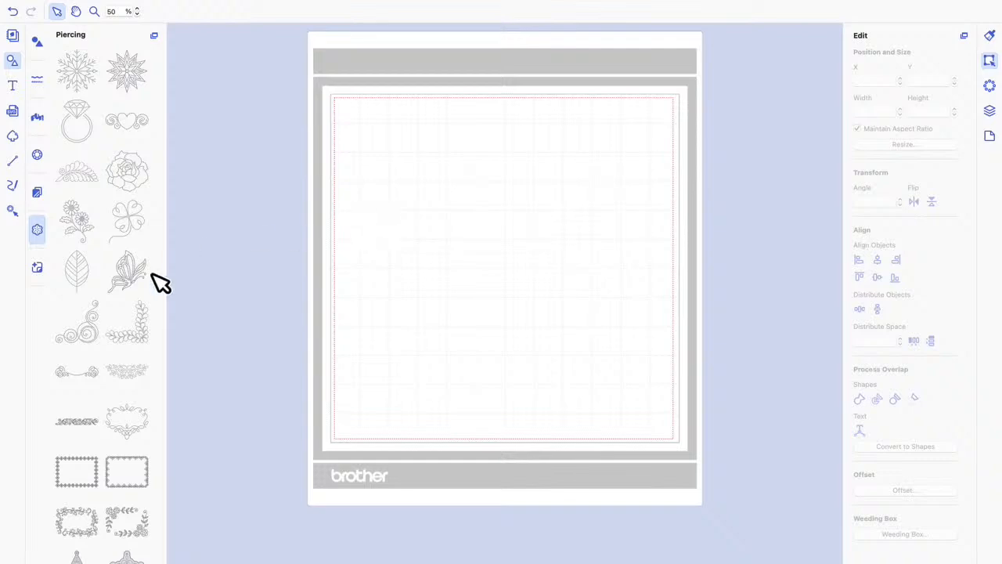
# Step: Place the leafy corner and diamond border frame piercing patterns on the mat and move them apart
pyautogui.scroll(-1, 134, 288)
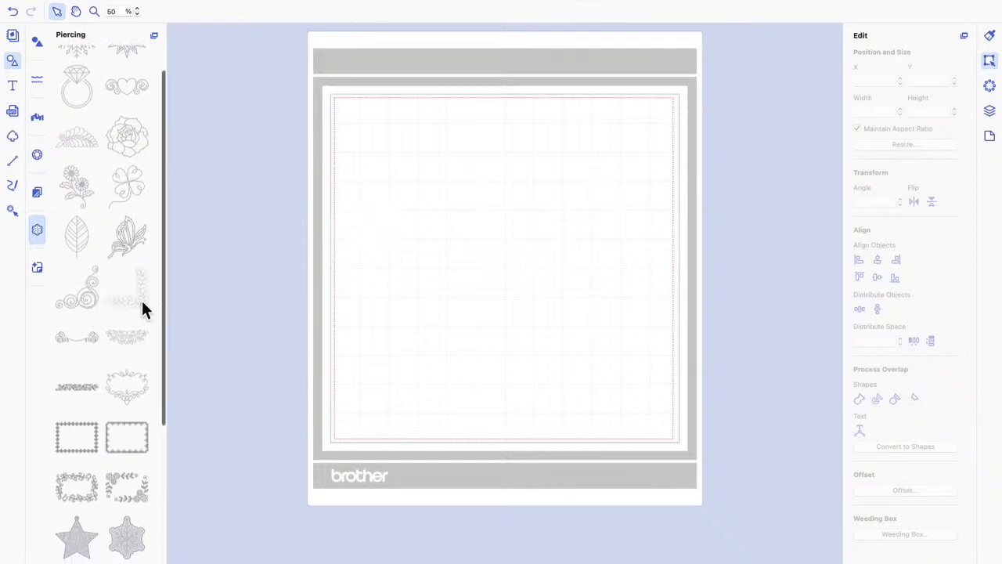
pyautogui.moveTo(143, 303); pyautogui.dragTo(506, 271)
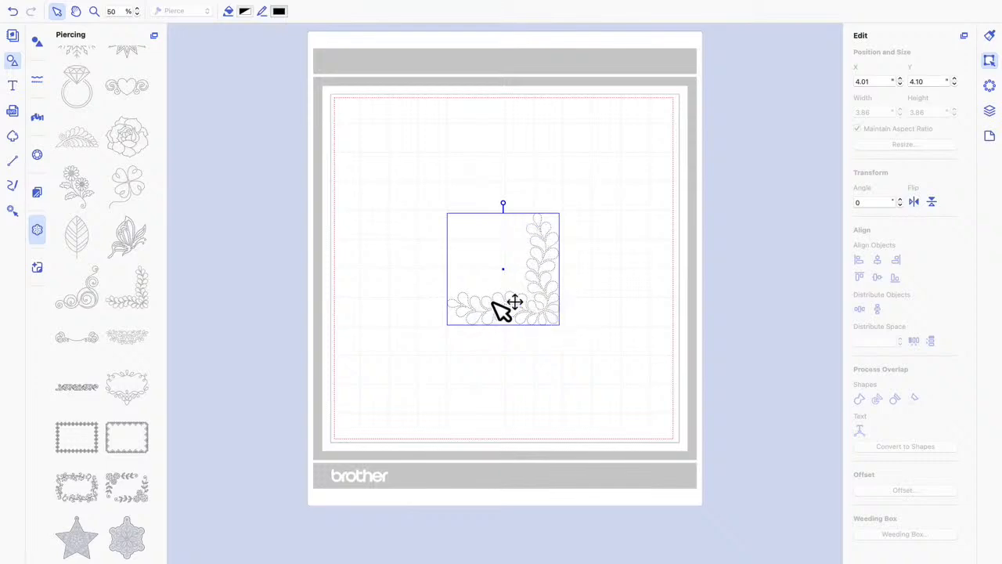
pyautogui.scroll(-1, 121, 310)
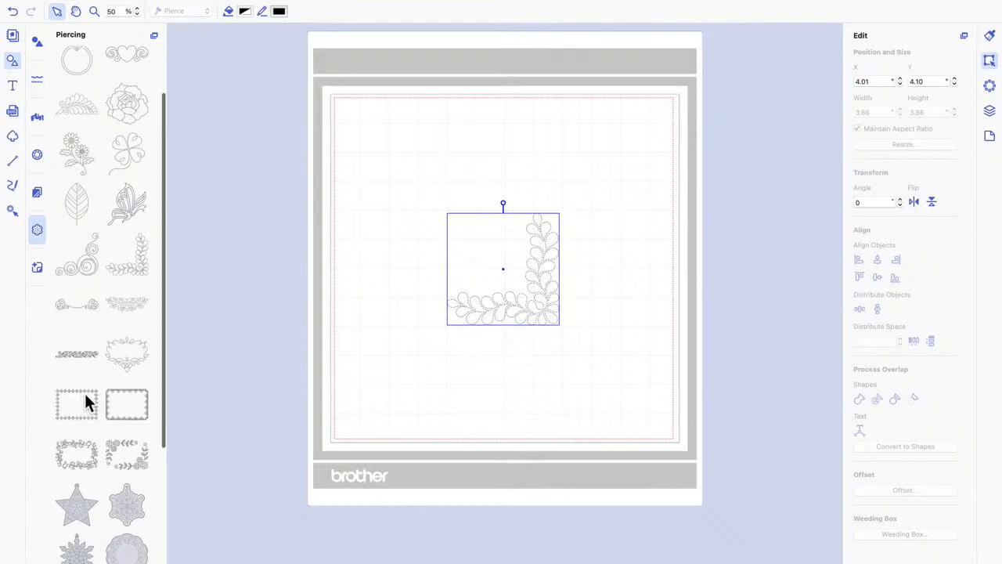
pyautogui.moveTo(85, 393); pyautogui.dragTo(528, 261)
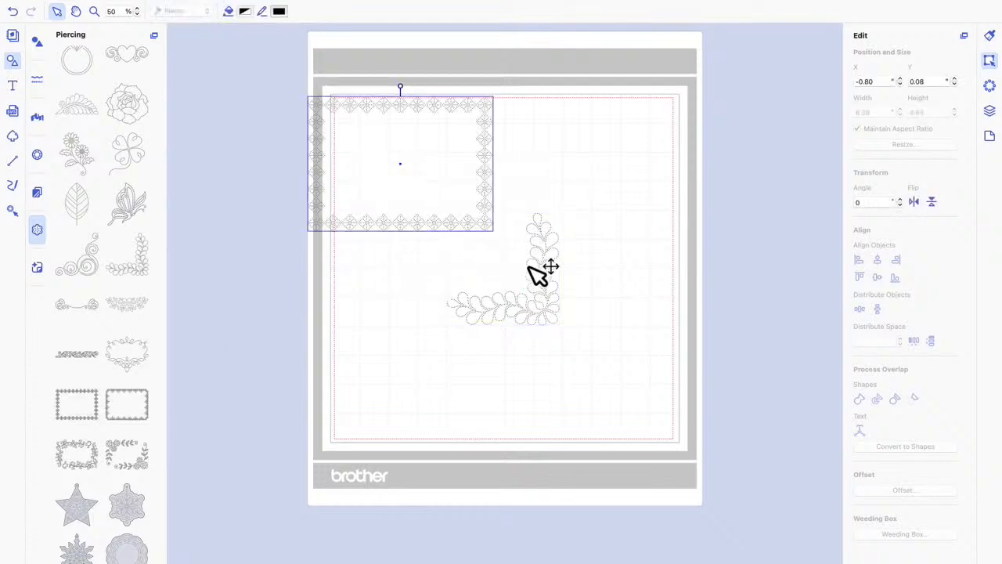
pyautogui.click(551, 270)
pyautogui.moveTo(689, 263); pyautogui.dragTo(685, 237)
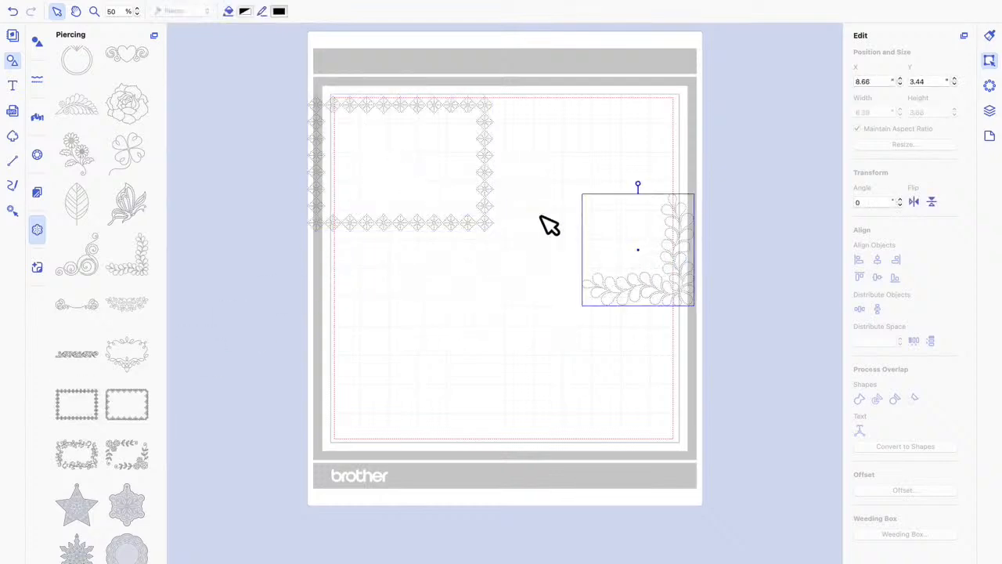
pyautogui.click(487, 150)
pyautogui.moveTo(522, 180); pyautogui.dragTo(526, 190)
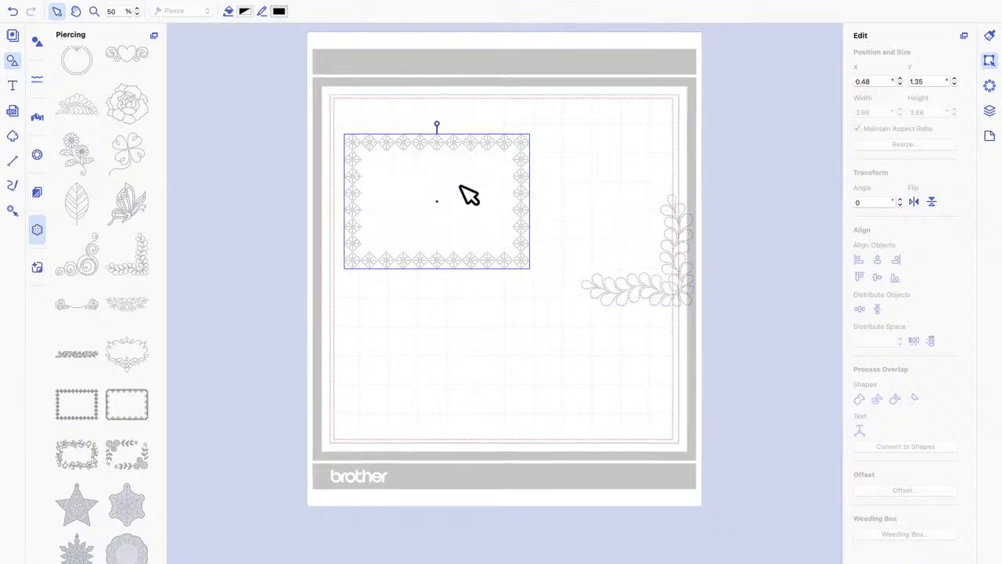
pyautogui.click(429, 326)
pyautogui.click(449, 159)
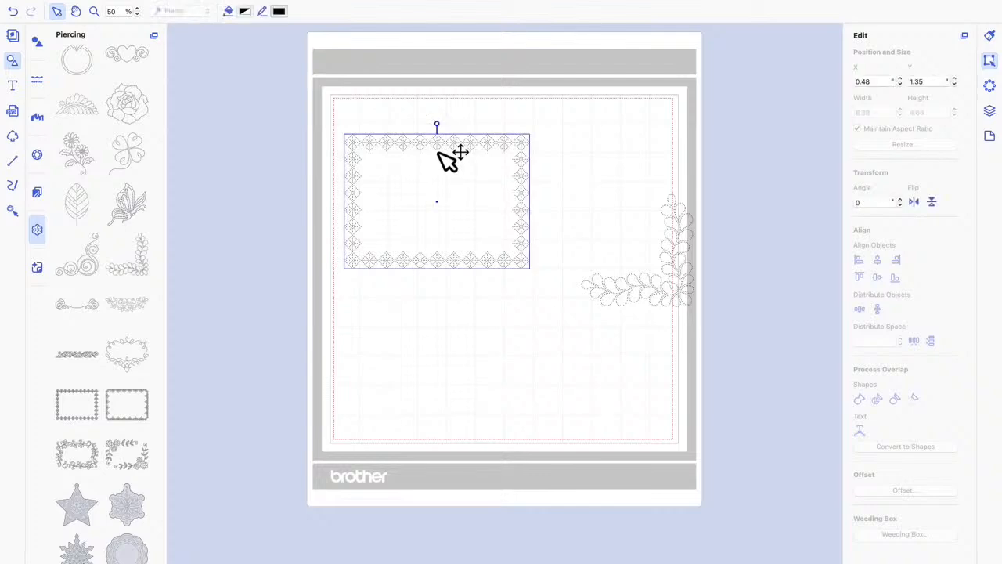
# Step: Add the scrolling vine frame and the round scalloped doily patterns side by side on the lower half of the mat
pyautogui.moveTo(83, 446); pyautogui.dragTo(370, 337)
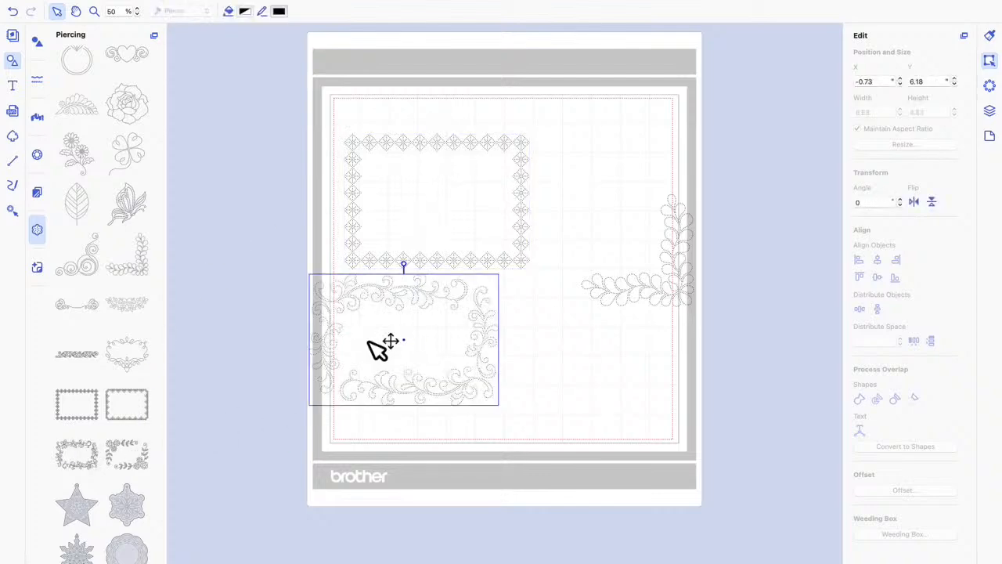
pyautogui.scroll(-2, 117, 262)
pyautogui.scroll(-5, 118, 270)
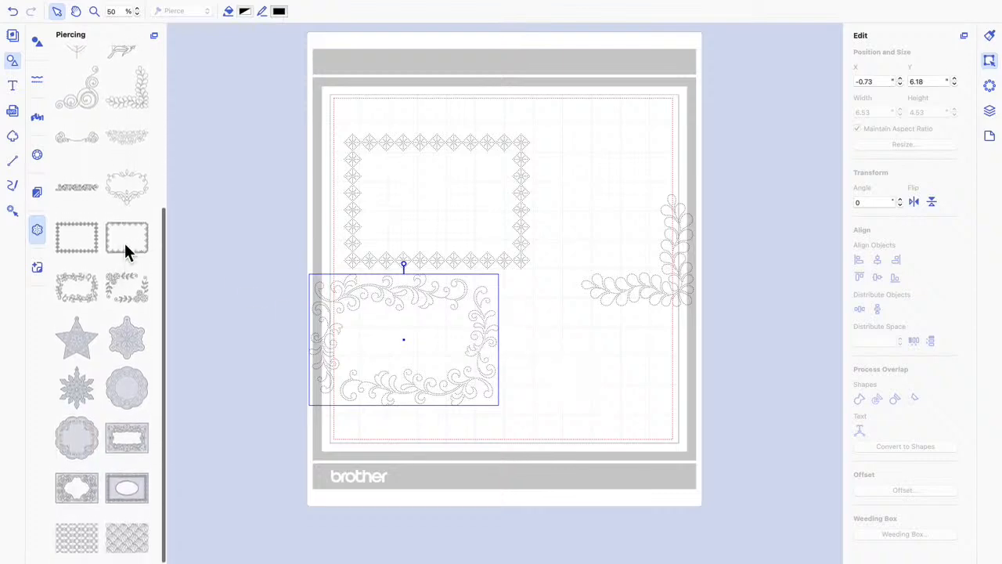
pyautogui.moveTo(121, 377); pyautogui.dragTo(577, 362)
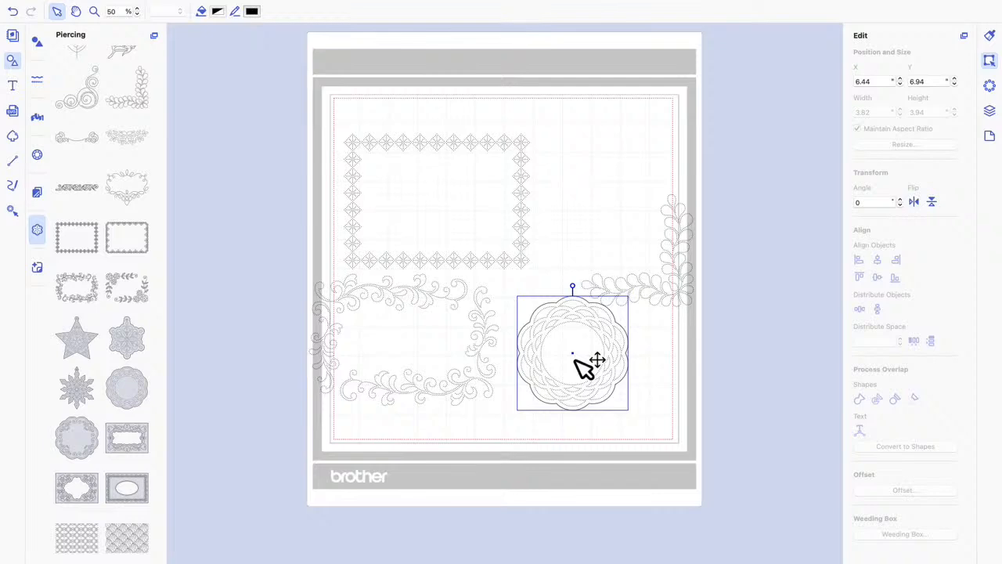
# Step: Add the scalloped frame with the oval window to the mat's upper left, moving the diamond border frame to the upper right
pyautogui.moveTo(126, 491); pyautogui.dragTo(371, 156)
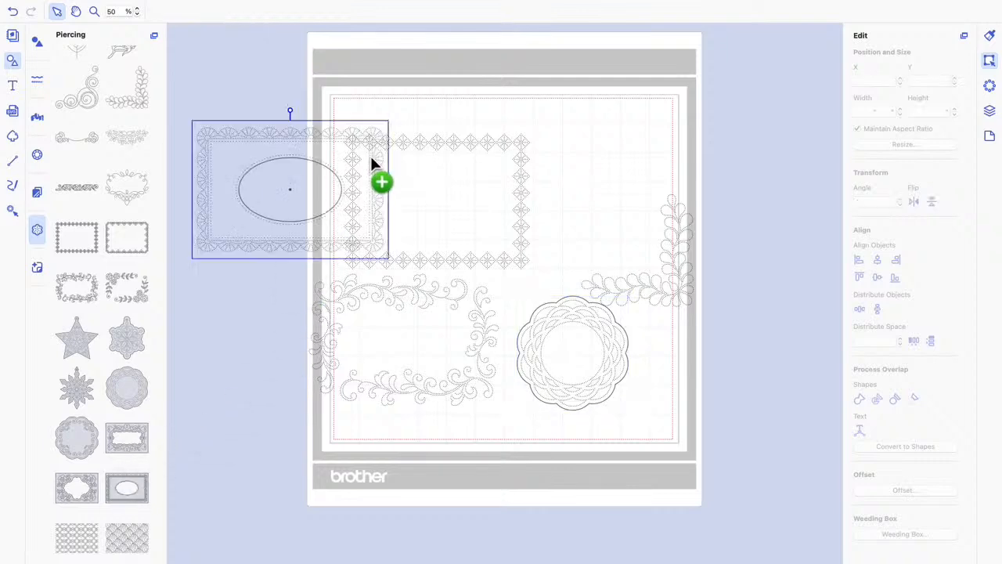
pyautogui.click(443, 145)
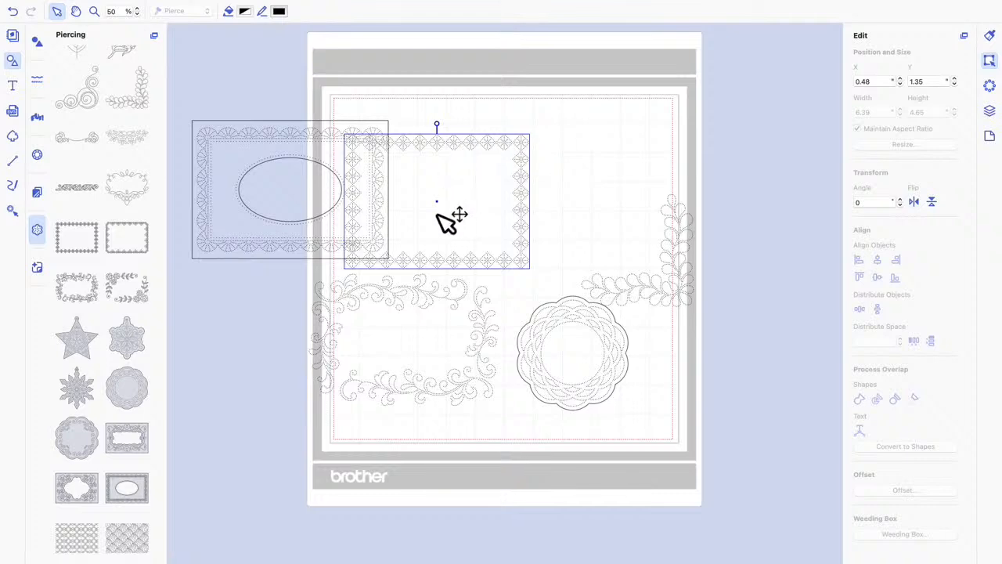
pyautogui.moveTo(449, 201); pyautogui.dragTo(600, 175)
pyautogui.click(323, 155)
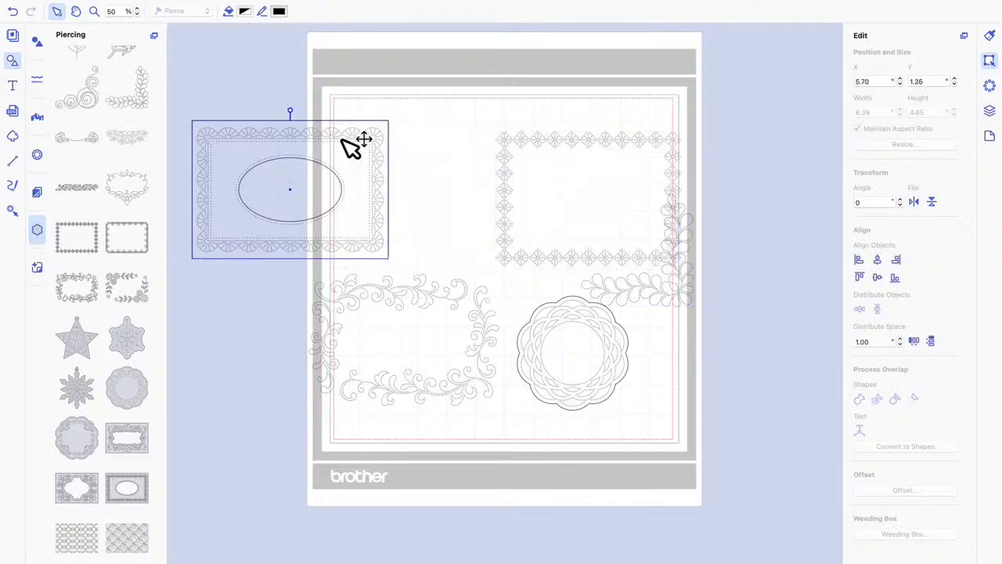
pyautogui.moveTo(373, 147); pyautogui.dragTo(353, 152)
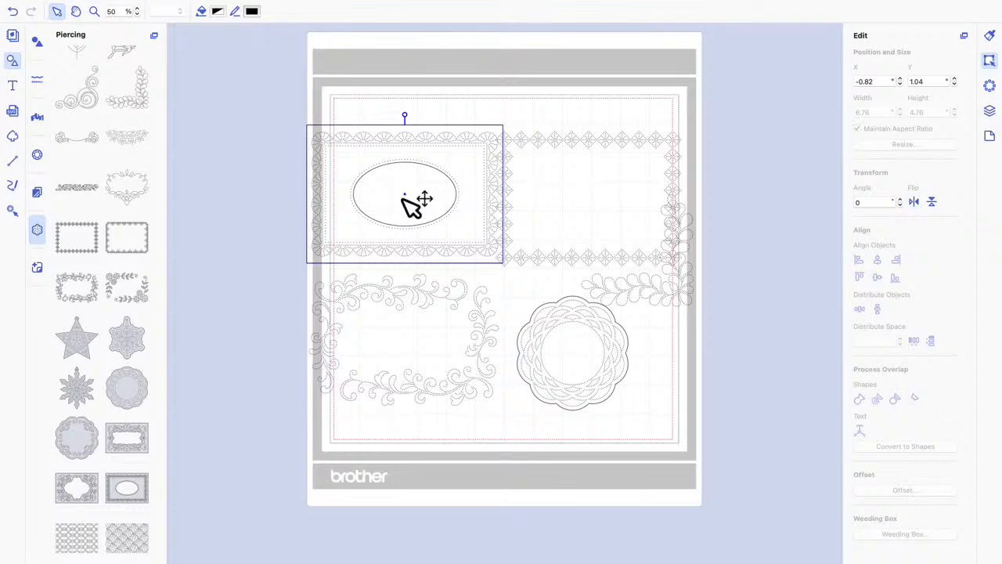
# Step: Add the diamond lattice background pattern and put it in place of the oval-window frame, deleting that frame
pyautogui.scroll(-1, 143, 305)
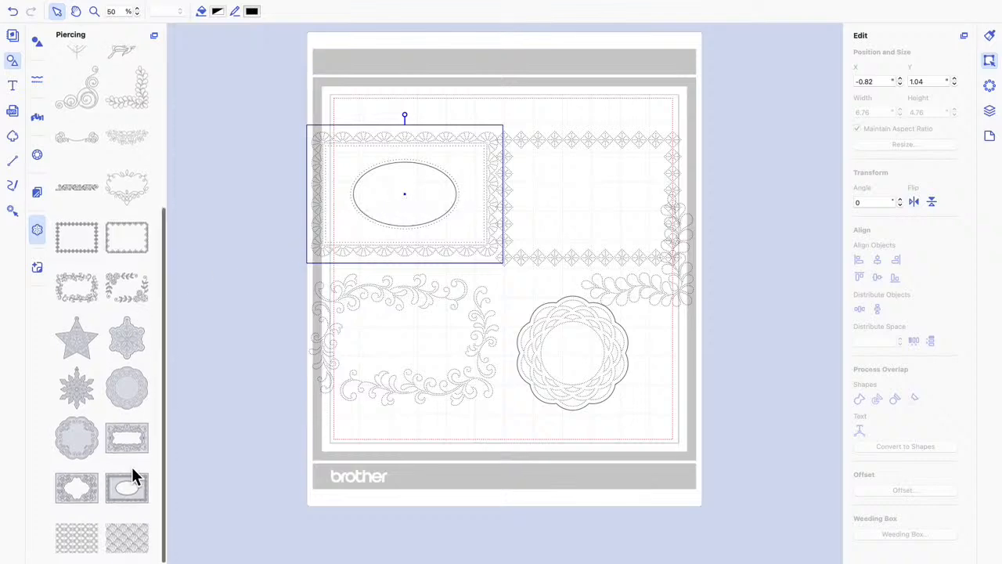
pyautogui.moveTo(146, 497); pyautogui.dragTo(413, 184)
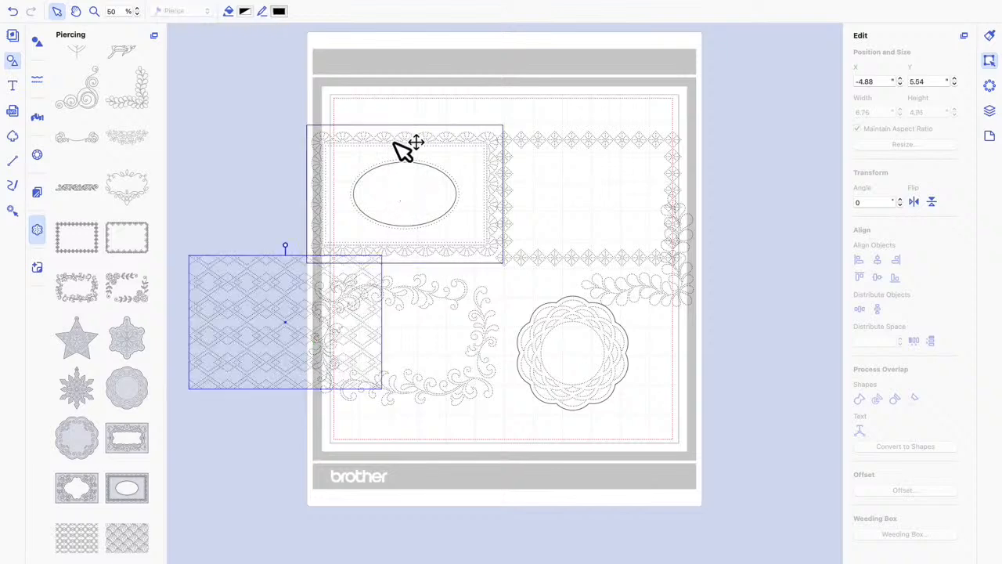
pyautogui.click(395, 144)
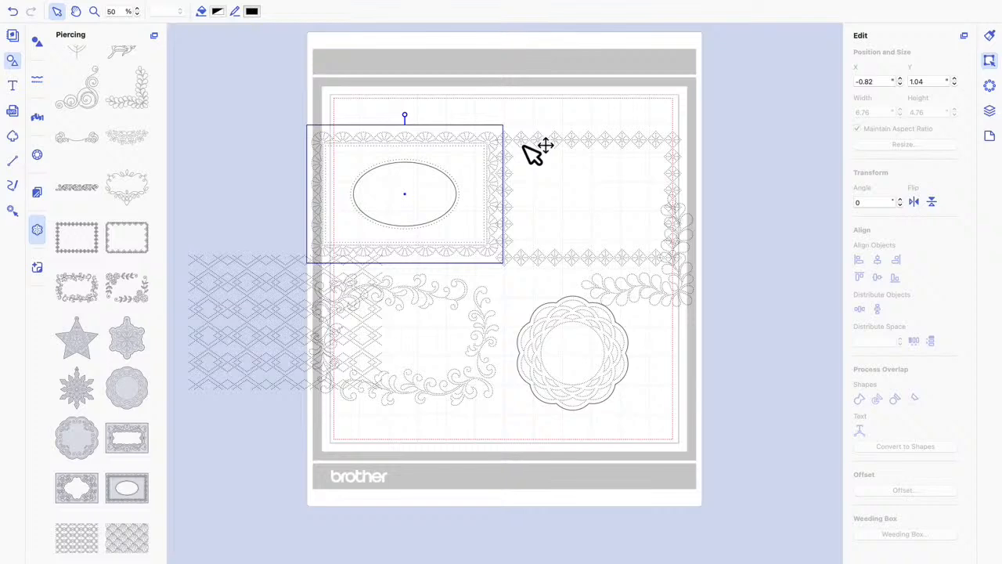
pyautogui.press('Delete')
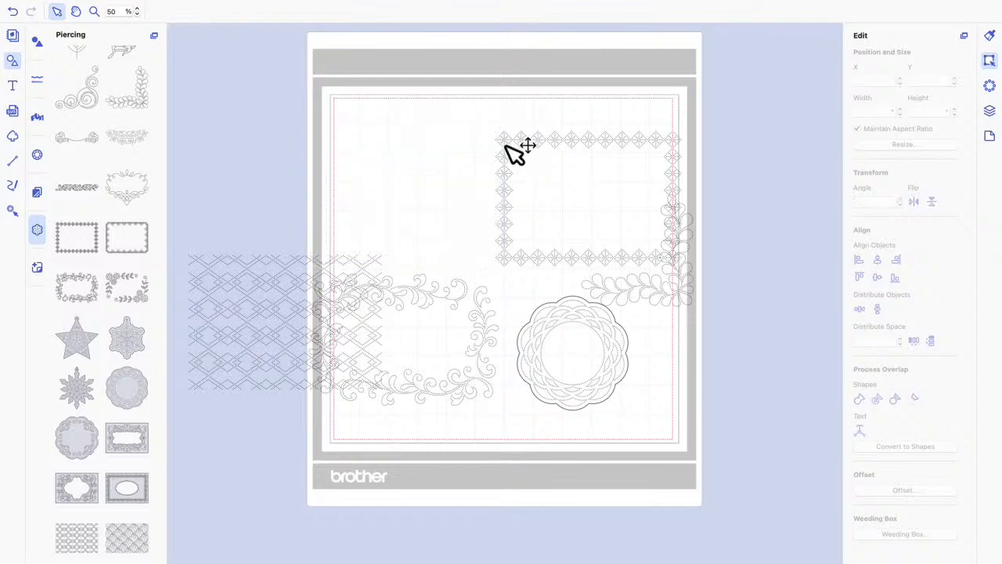
pyautogui.click(236, 278)
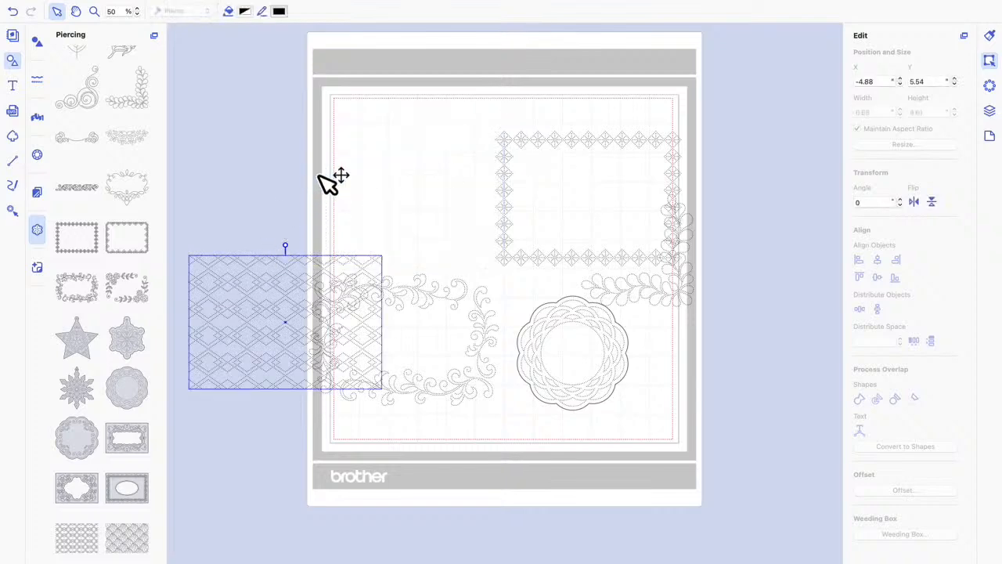
pyautogui.moveTo(285, 321); pyautogui.dragTo(370, 213)
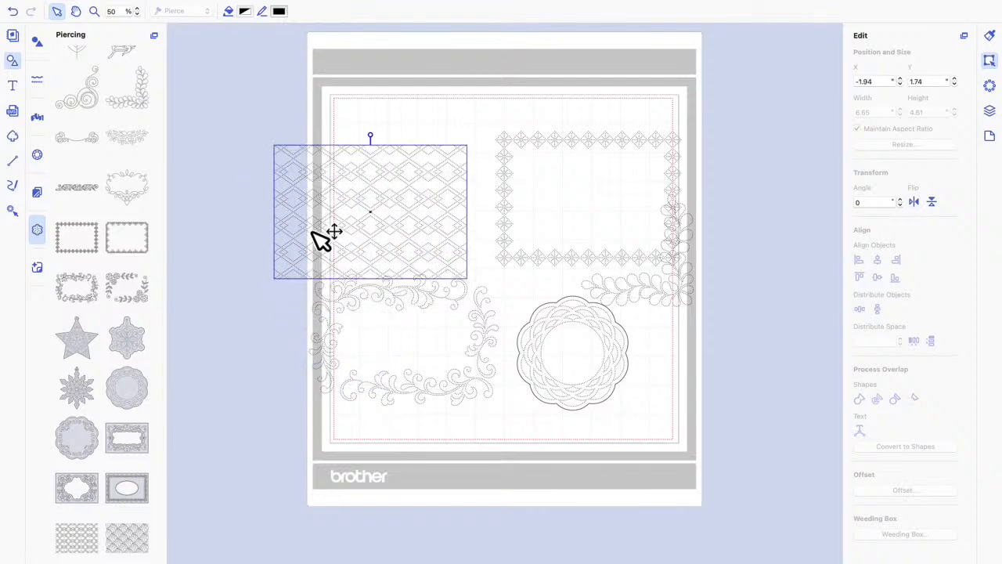
# Step: Delete the lattice, diamond border frame, vine frame, doily and leafy corner patterns one by one from the mat
pyautogui.scroll(-1, 317, 235)
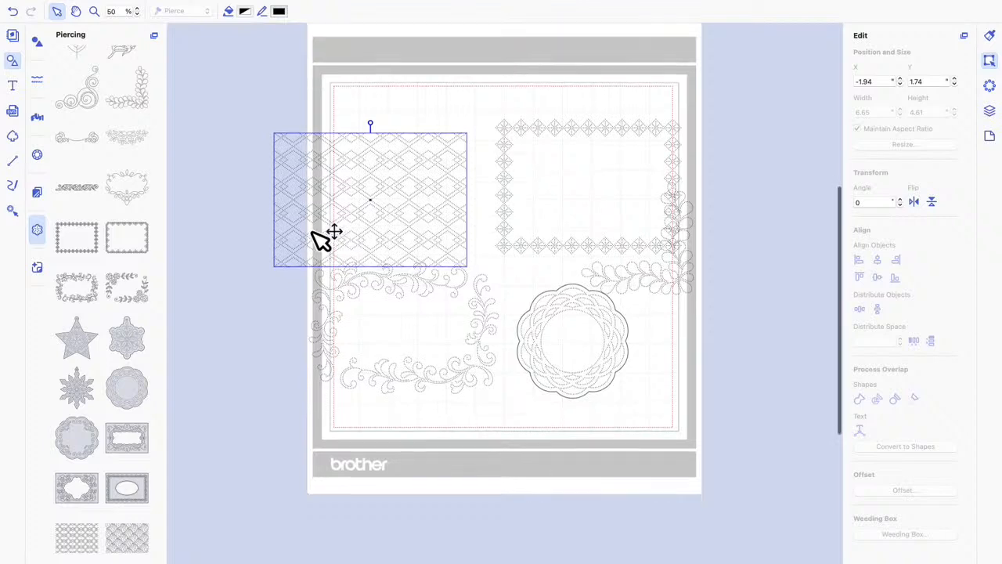
pyautogui.scroll(-1, 132, 243)
pyautogui.scroll(5, 131, 237)
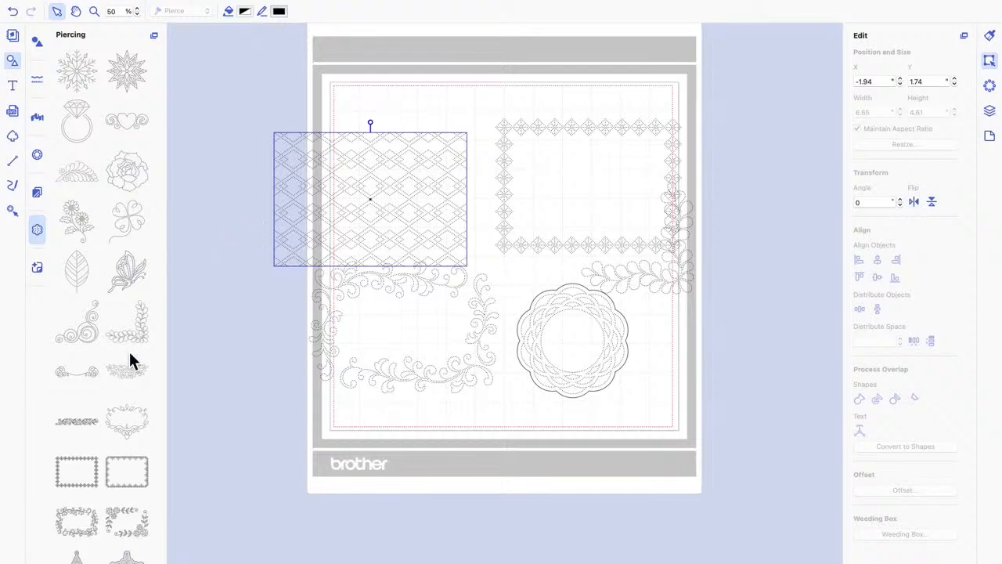
pyautogui.press('Delete')
pyautogui.click(558, 135)
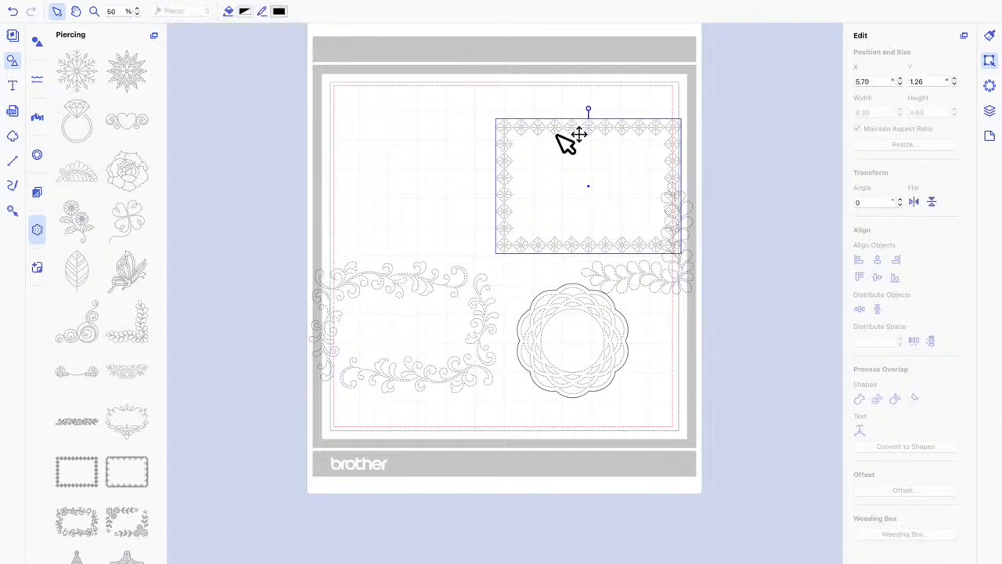
pyautogui.press('Delete')
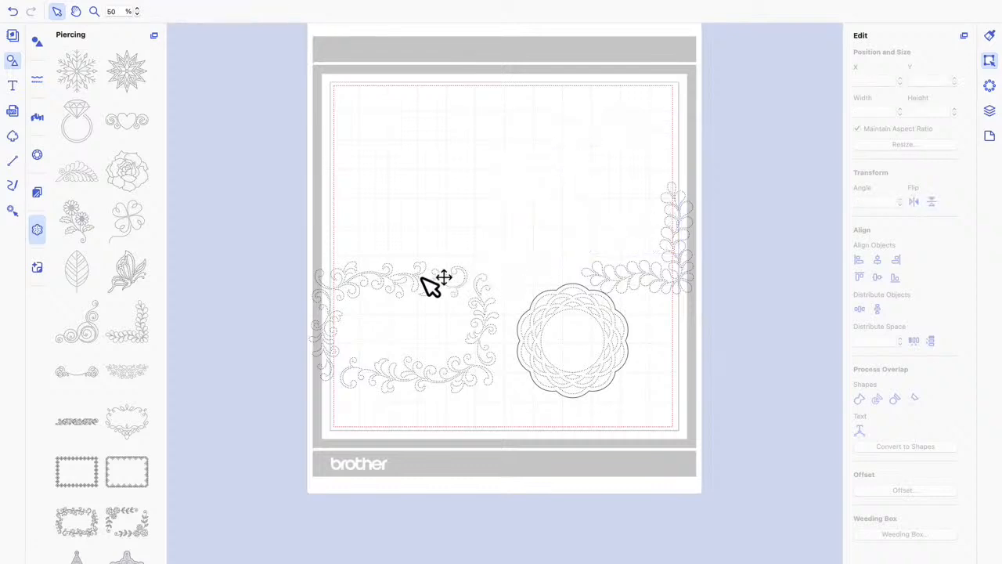
pyautogui.click(432, 282)
pyautogui.press('Delete')
pyautogui.click(591, 308)
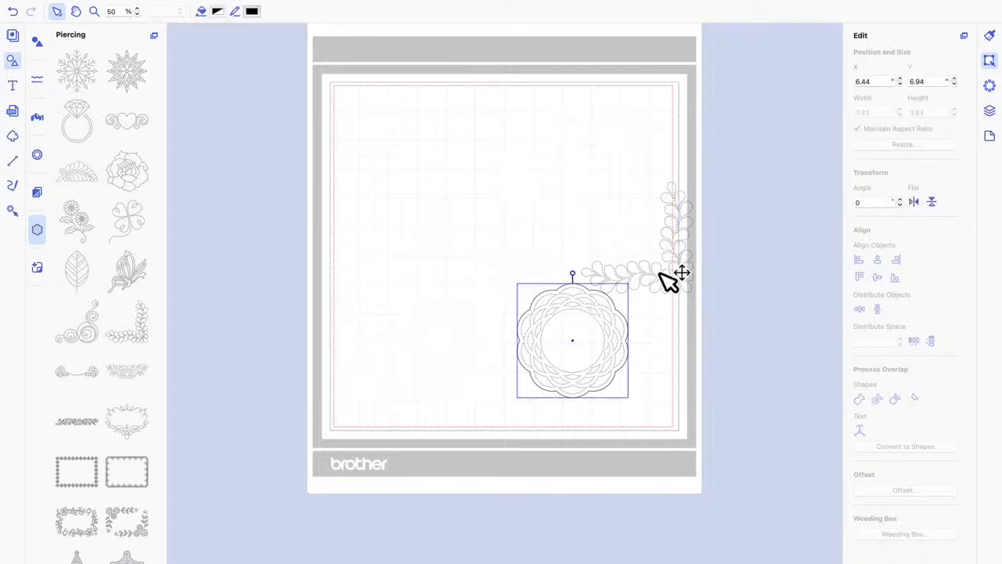
pyautogui.press('Delete')
pyautogui.click(661, 276)
pyautogui.press('Delete')
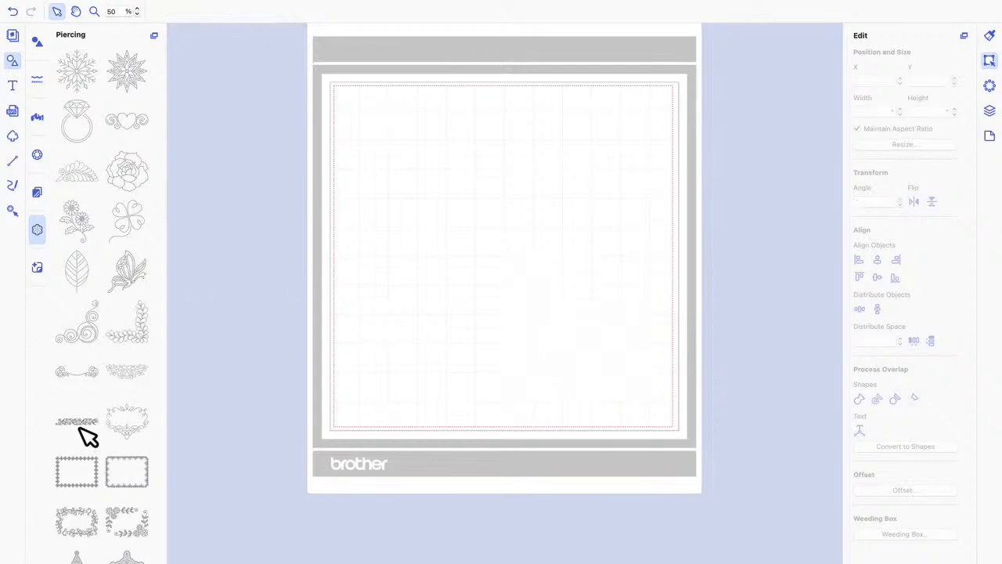
# Step: Place the scroll border and the leafy heart border patterns on the mat and delete both together
pyautogui.moveTo(83, 428); pyautogui.dragTo(450, 362)
pyautogui.moveTo(141, 379); pyautogui.dragTo(611, 285)
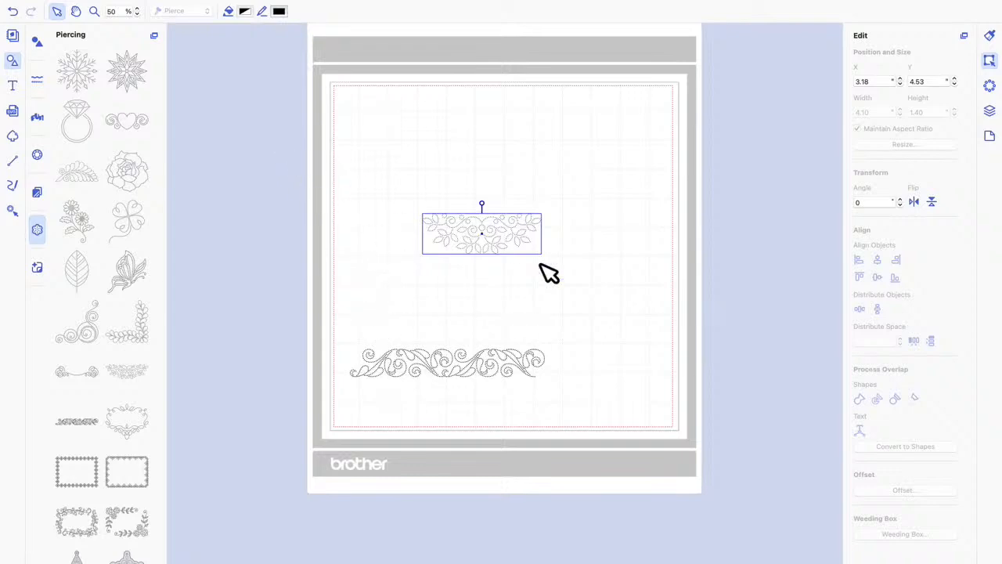
pyautogui.click(619, 396)
pyautogui.moveTo(267, 143); pyautogui.dragTo(604, 382)
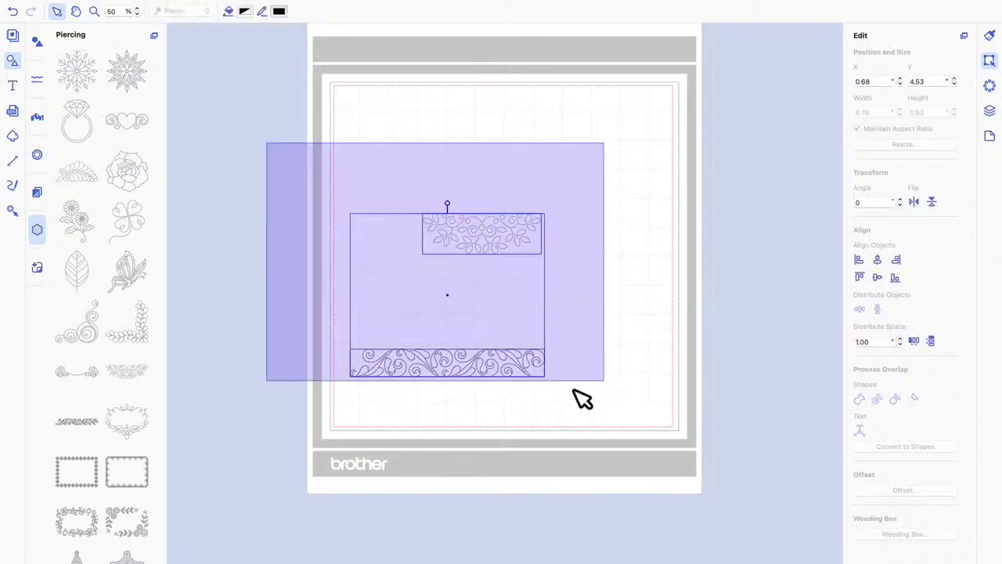
pyautogui.press('Delete')
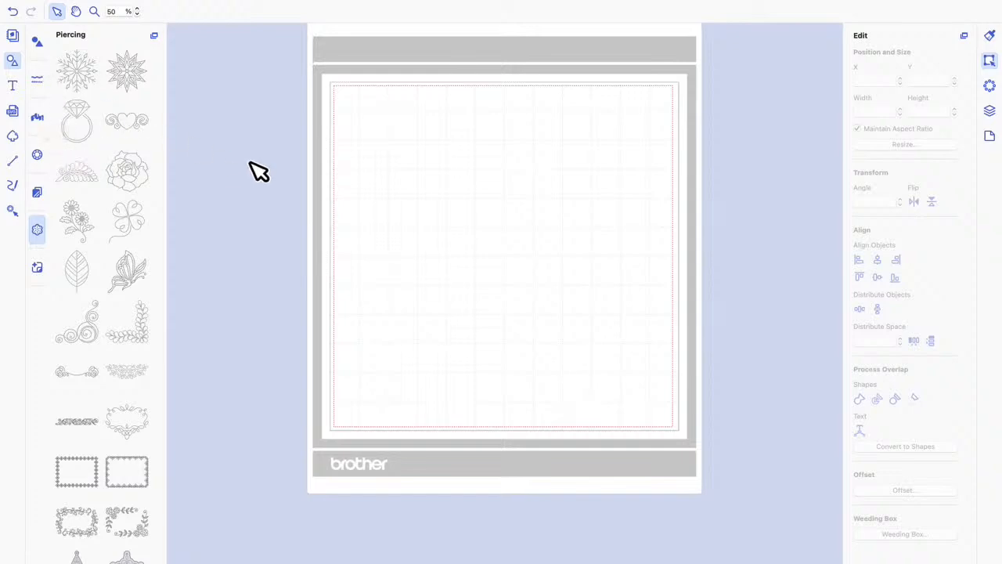
# Step: Switch from the Piercing patterns to the basic Shapes library of squares, rectangles and polygons
pyautogui.click(18, 69)
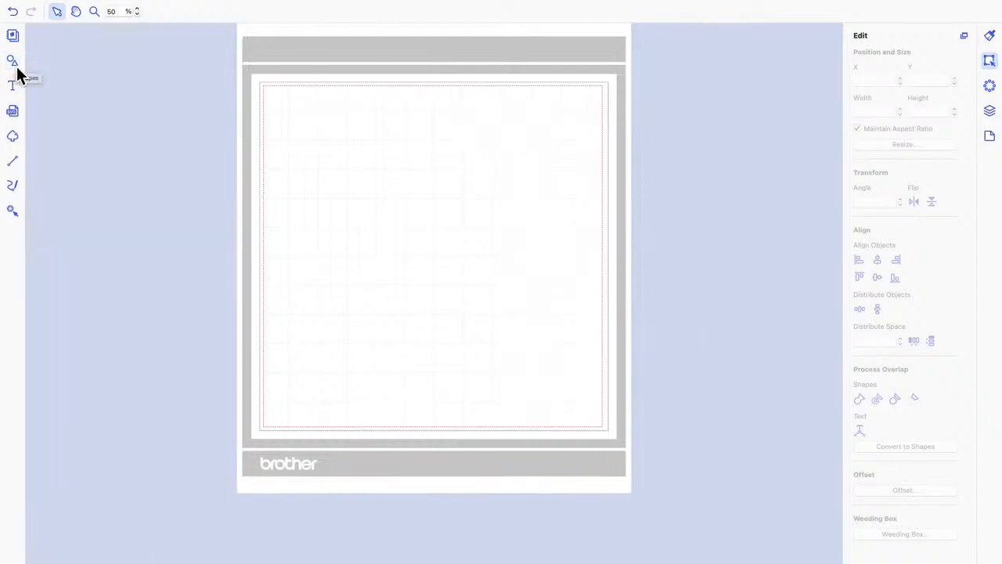
pyautogui.click(18, 69)
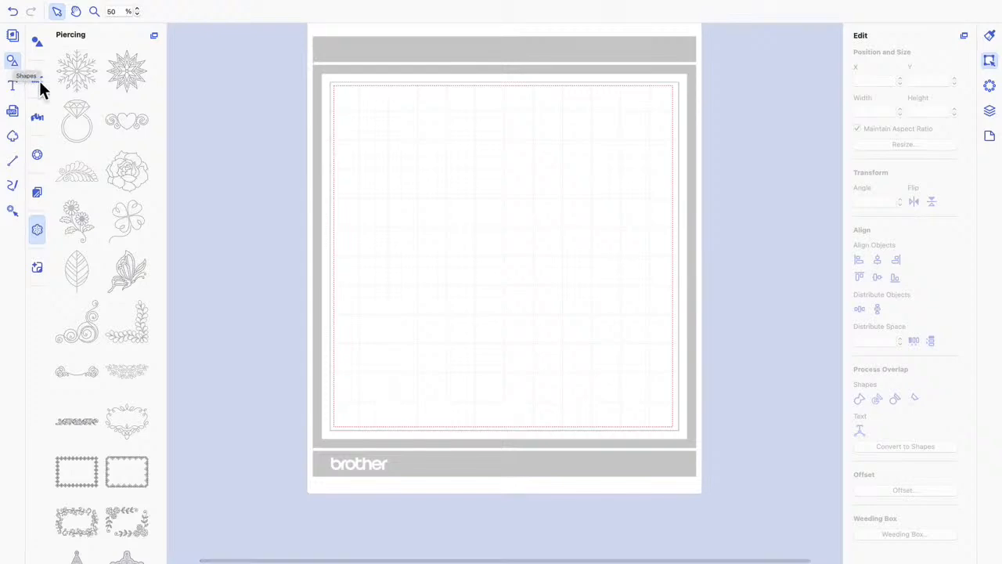
pyautogui.click(39, 44)
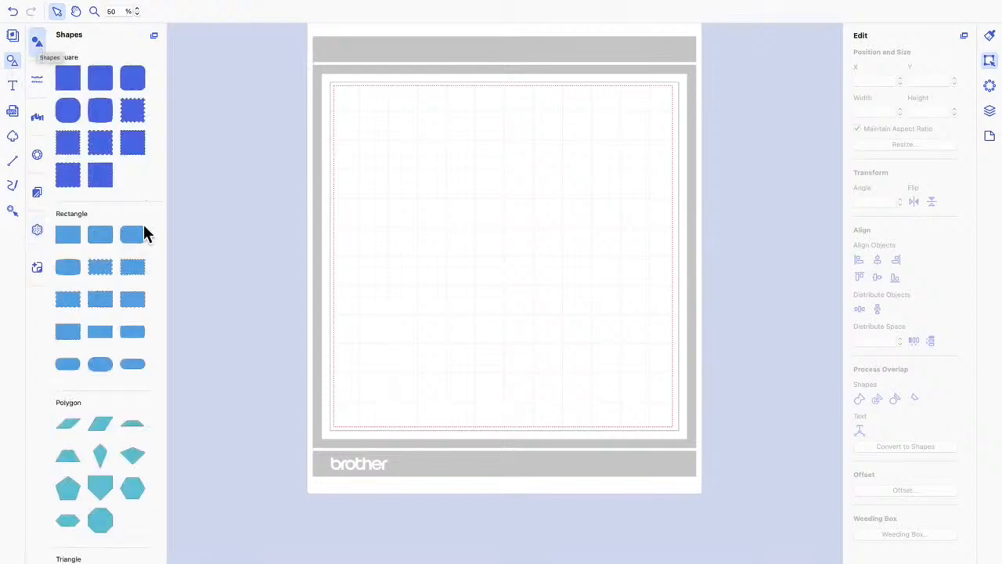
# Step: Add the plain heart from the basic shapes to the mat and enlarge it to about 7.58 inches wide and high
pyautogui.scroll(-5, 125, 231)
pyautogui.scroll(-6, 121, 239)
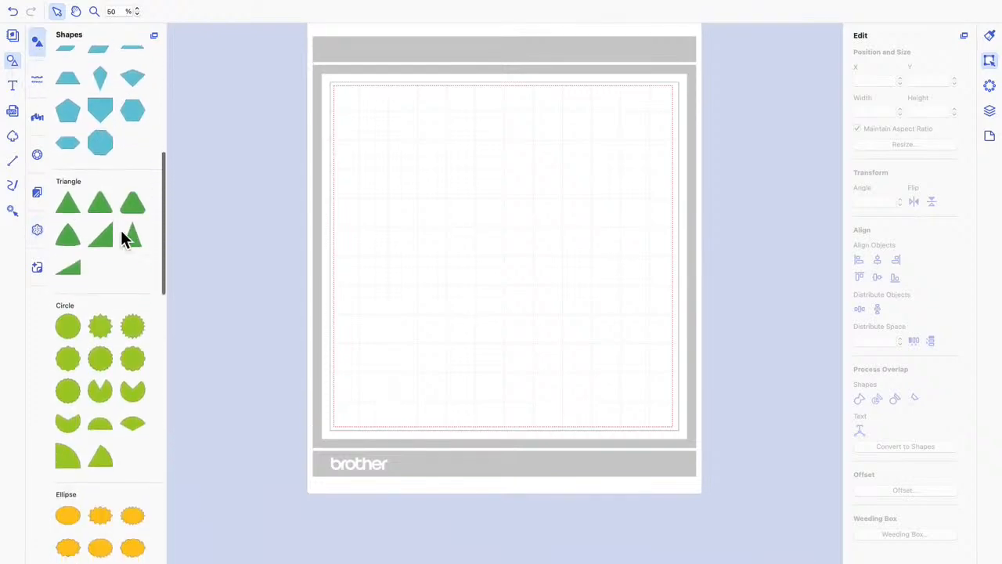
pyautogui.scroll(-5, 121, 239)
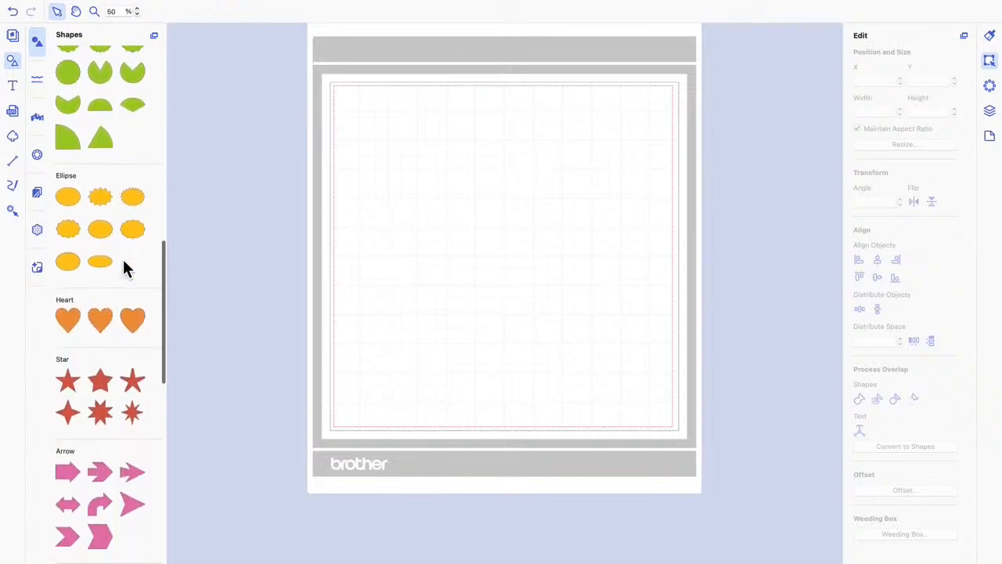
pyautogui.moveTo(71, 319); pyautogui.dragTo(466, 202)
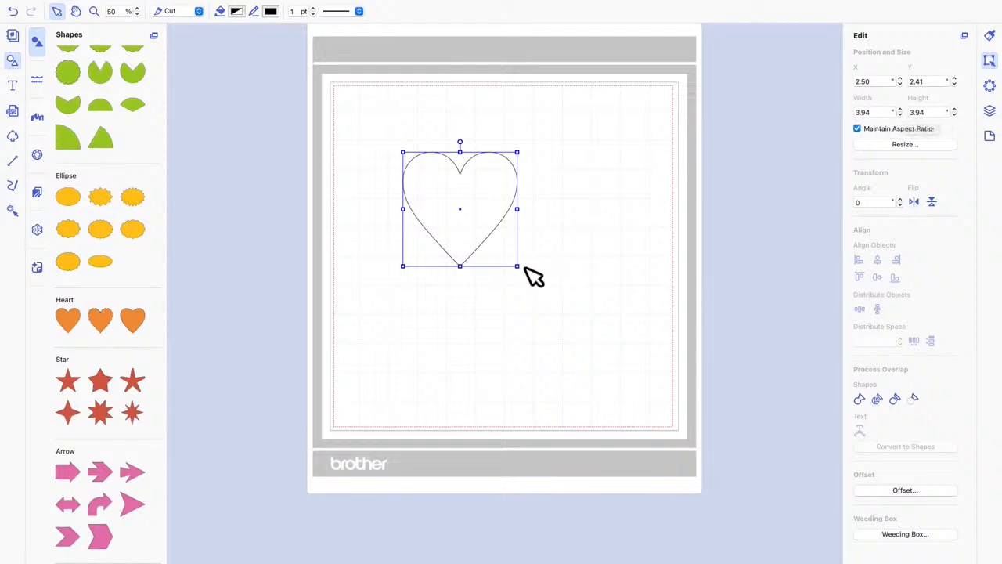
pyautogui.moveTo(518, 267); pyautogui.dragTo(633, 359)
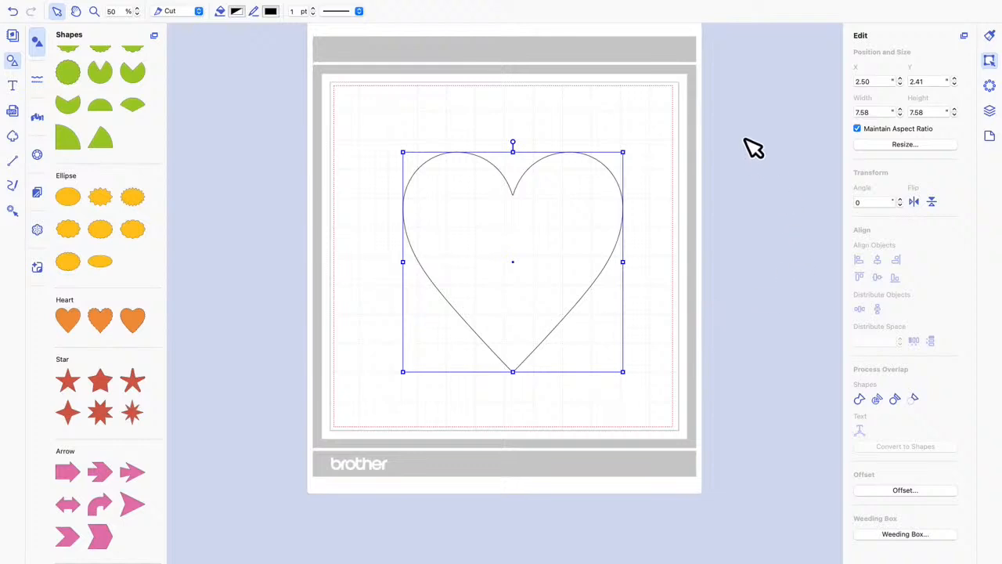
# Step: Set the heart's operation to Pierce, deselect it and switch back to the Piercing patterns
pyautogui.click(991, 41)
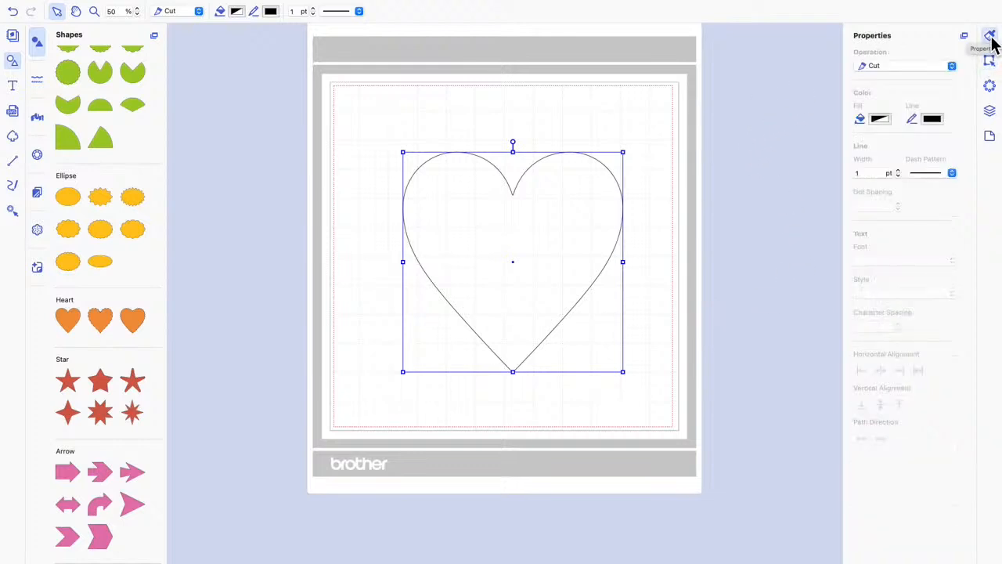
pyautogui.click(952, 67)
pyautogui.click(905, 93)
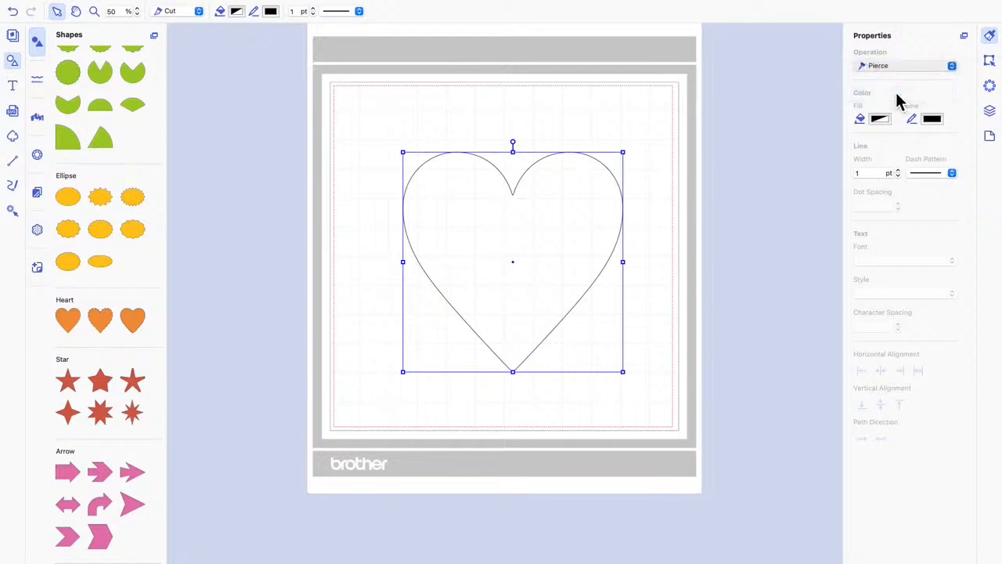
pyautogui.click(679, 153)
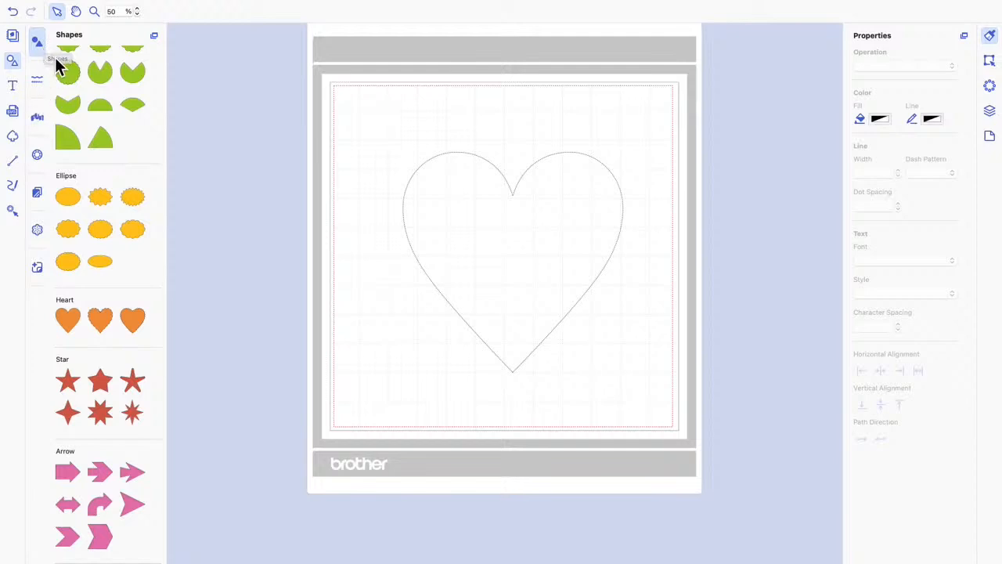
pyautogui.click(37, 229)
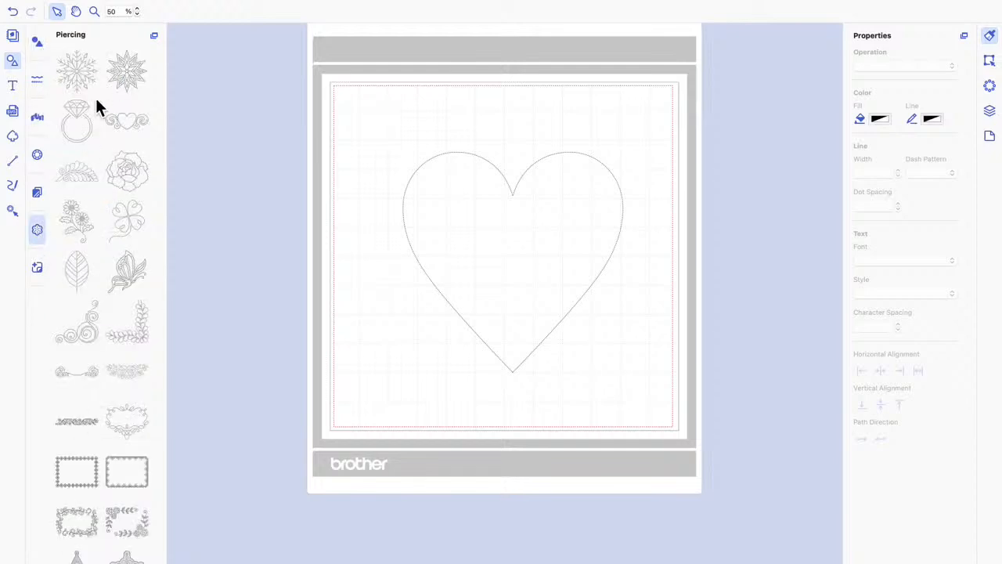
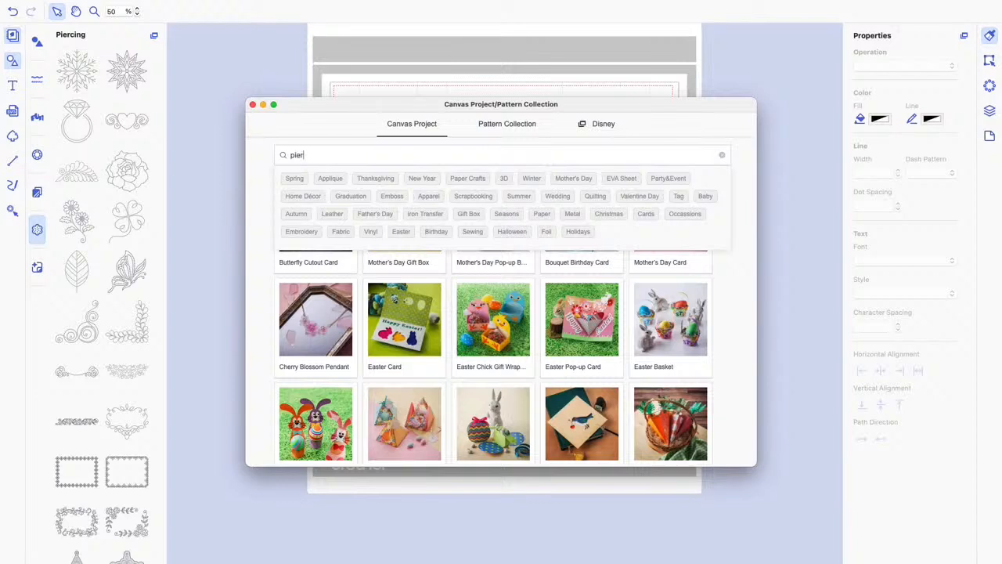
# Step: Search the Canvas Projects for "pierce" and add envelope 000345_A from the Paper-Pierced Letter Set to the mat
pyautogui.press('Return')
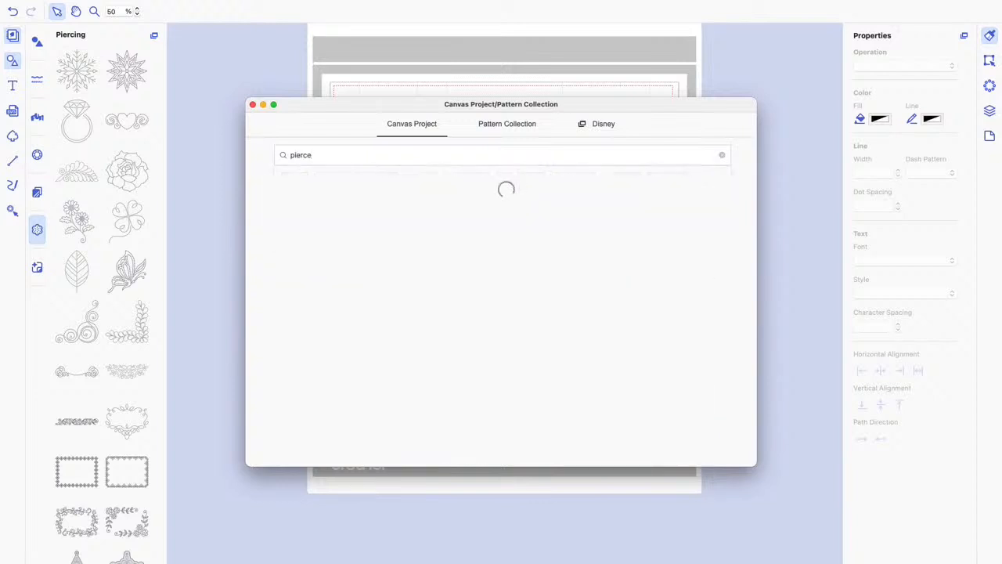
pyautogui.click(342, 240)
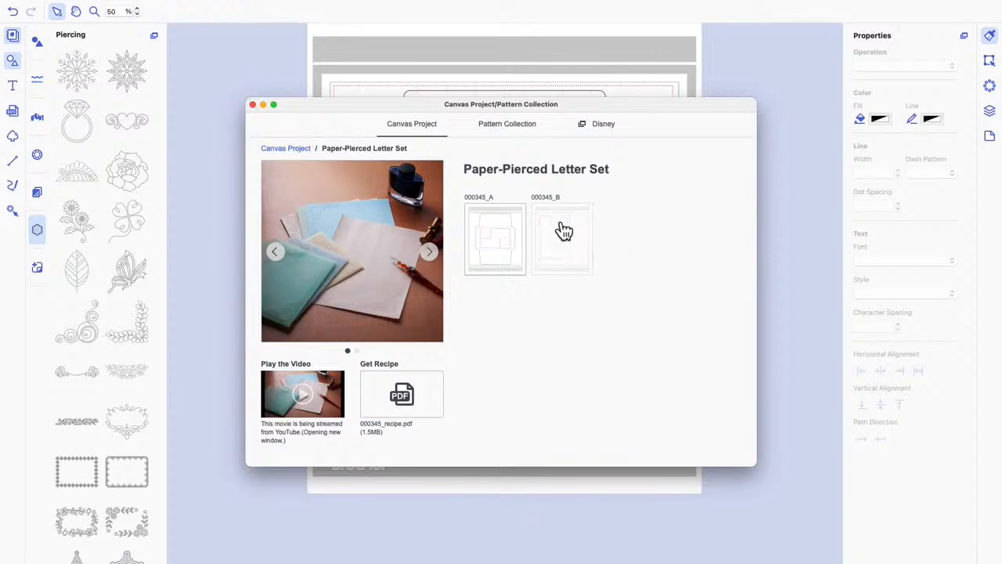
pyautogui.click(253, 105)
pyautogui.click(603, 147)
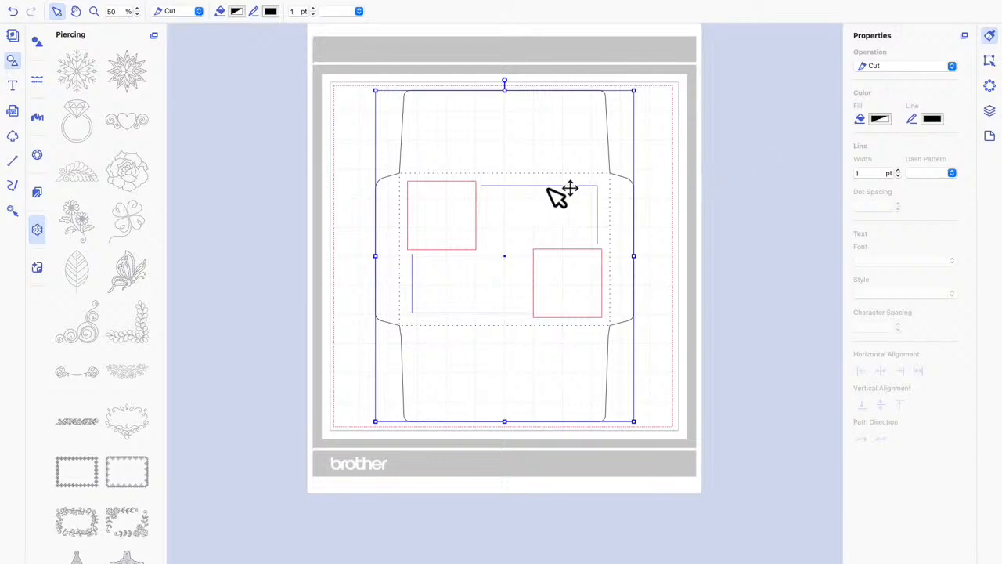
pyautogui.click(671, 183)
pyautogui.click(600, 186)
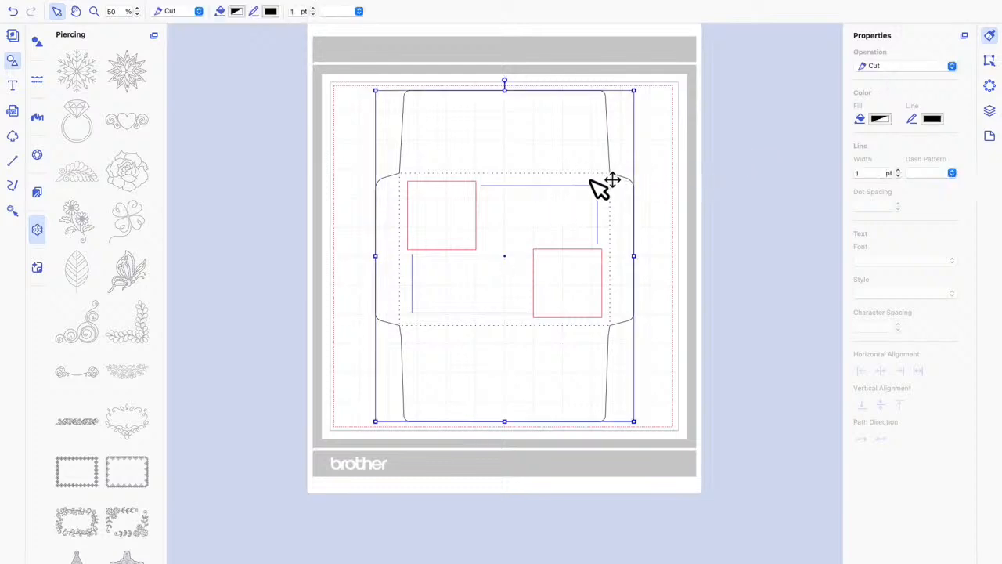
pyautogui.click(688, 184)
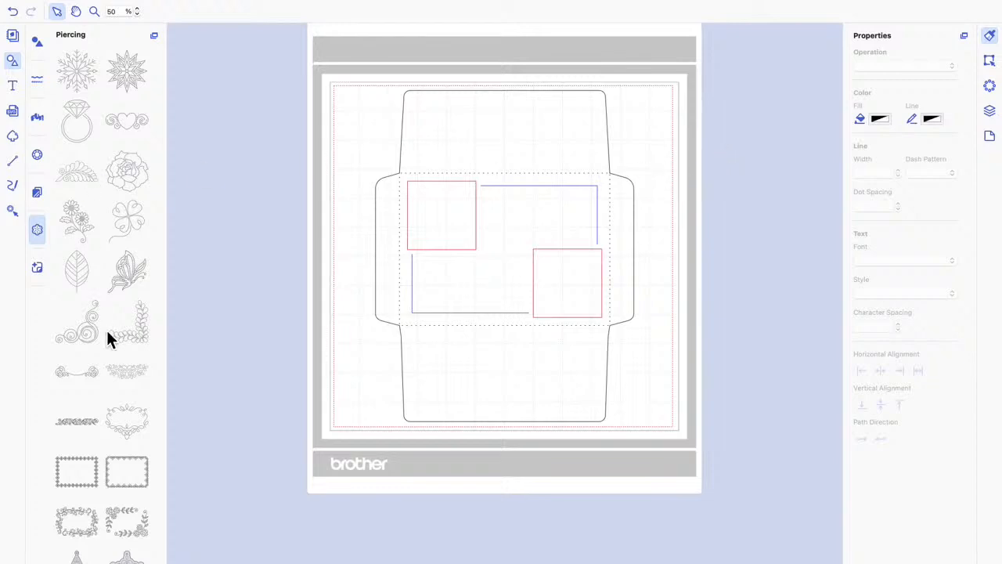
# Step: Place the swirl corner pattern in the envelope's lower-right red square and a second one rotated 180 degrees in the upper-left red square
pyautogui.moveTo(85, 331); pyautogui.dragTo(586, 292)
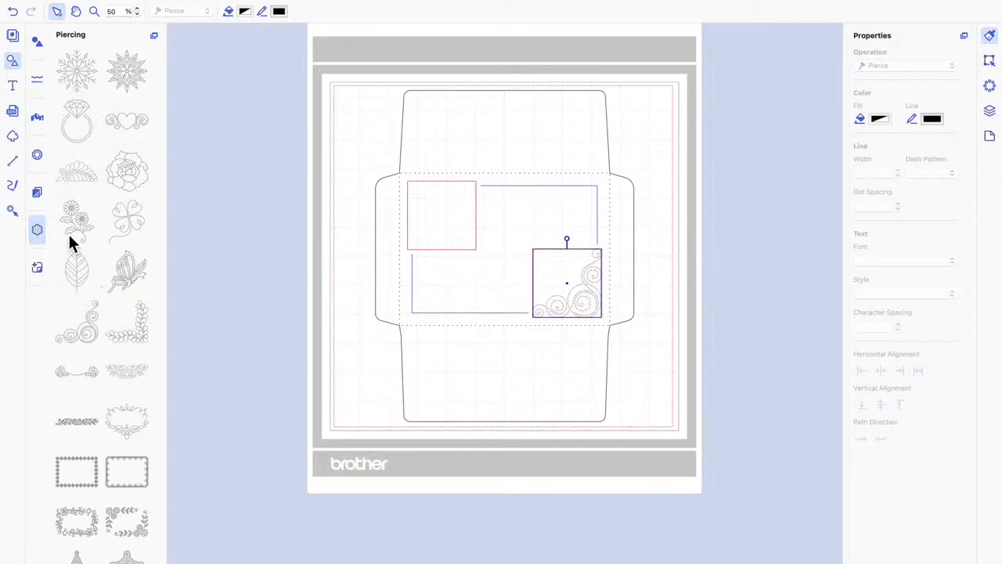
pyautogui.moveTo(89, 330); pyautogui.dragTo(333, 337)
pyautogui.hotkey('ctrl', 'z')
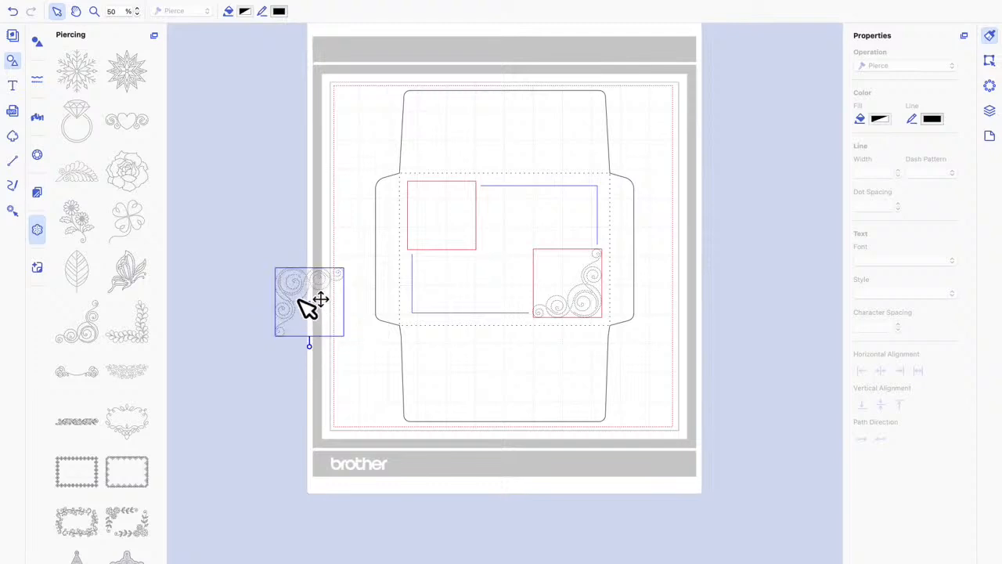
pyautogui.moveTo(313, 305); pyautogui.dragTo(430, 211)
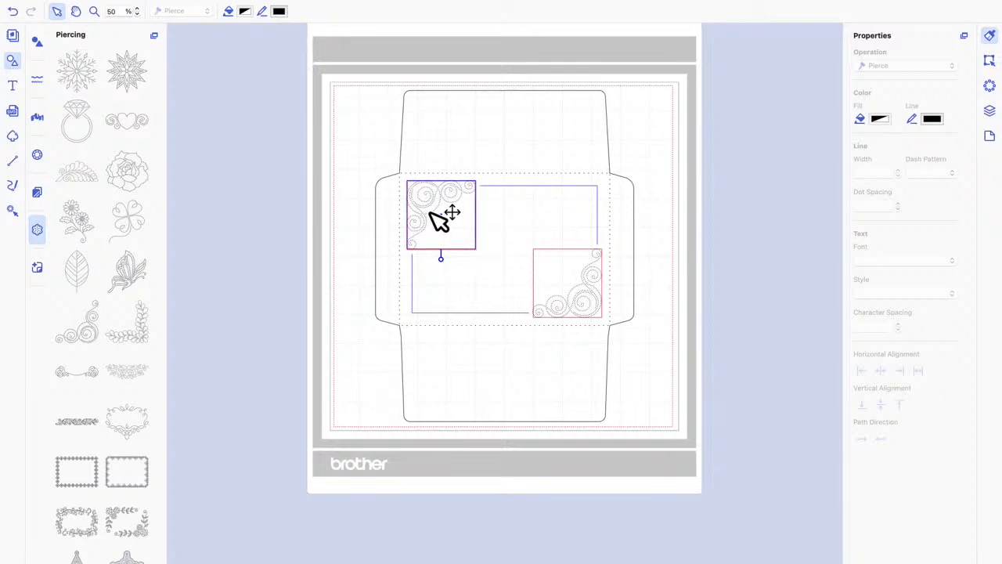
# Step: Delete both red guide squares around the swirl corner patterns, leaving the patterns on the envelope
pyautogui.click(990, 111)
pyautogui.click(907, 125)
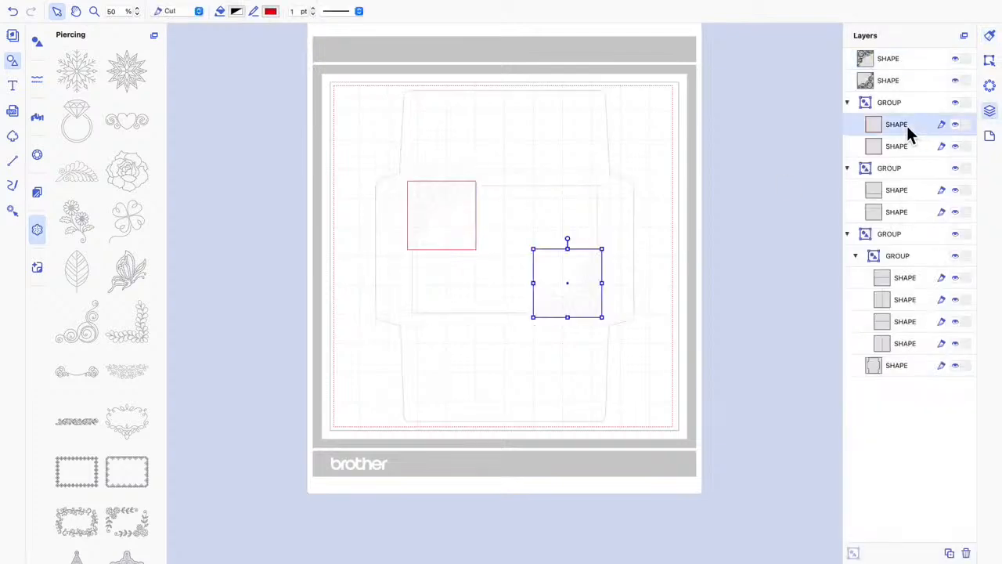
pyautogui.rightClick(907, 126)
pyautogui.click(932, 181)
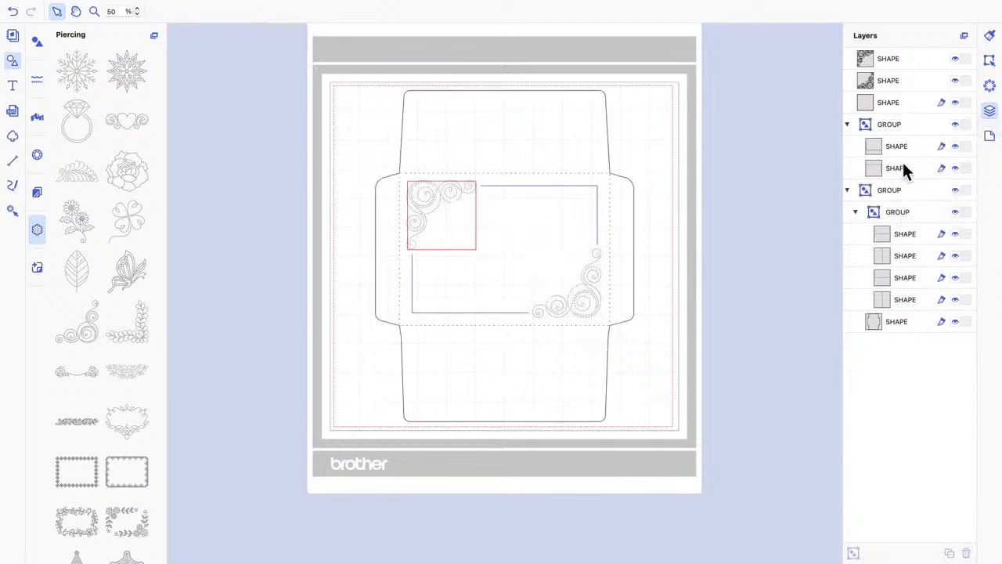
pyautogui.rightClick(885, 102)
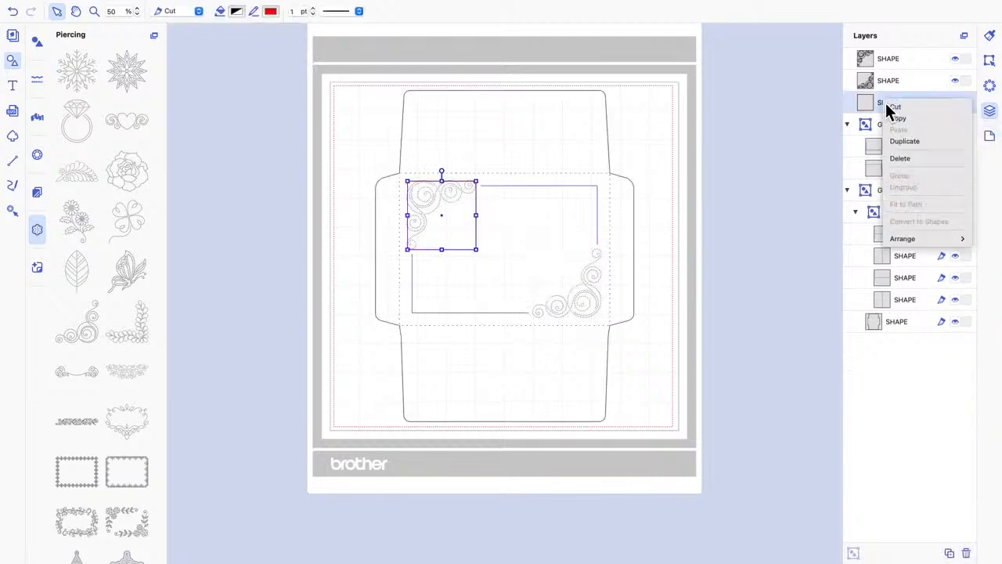
pyautogui.click(914, 169)
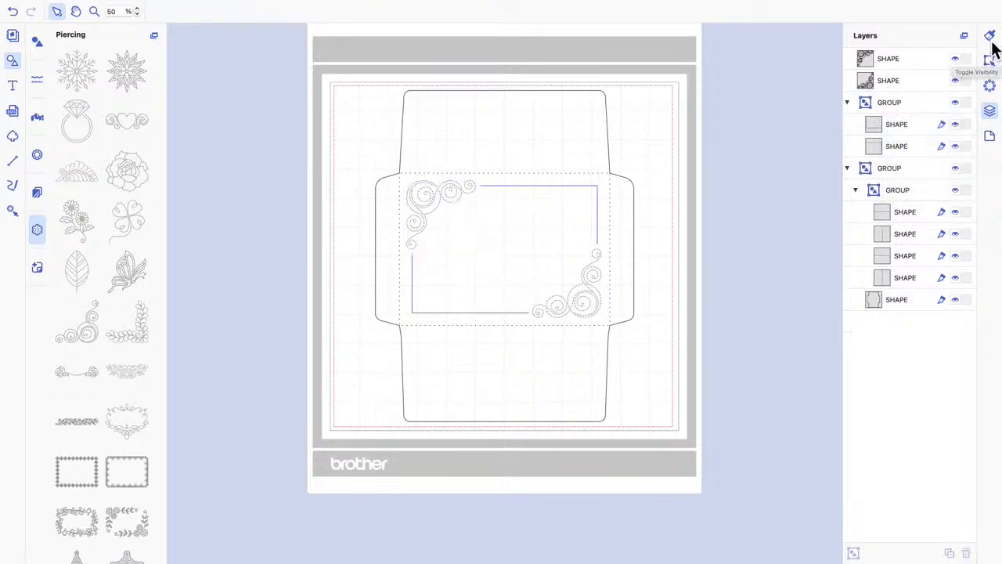
# Step: Keep the envelope outline group's operation at Cut and change its dash pattern to a solid line
pyautogui.click(990, 37)
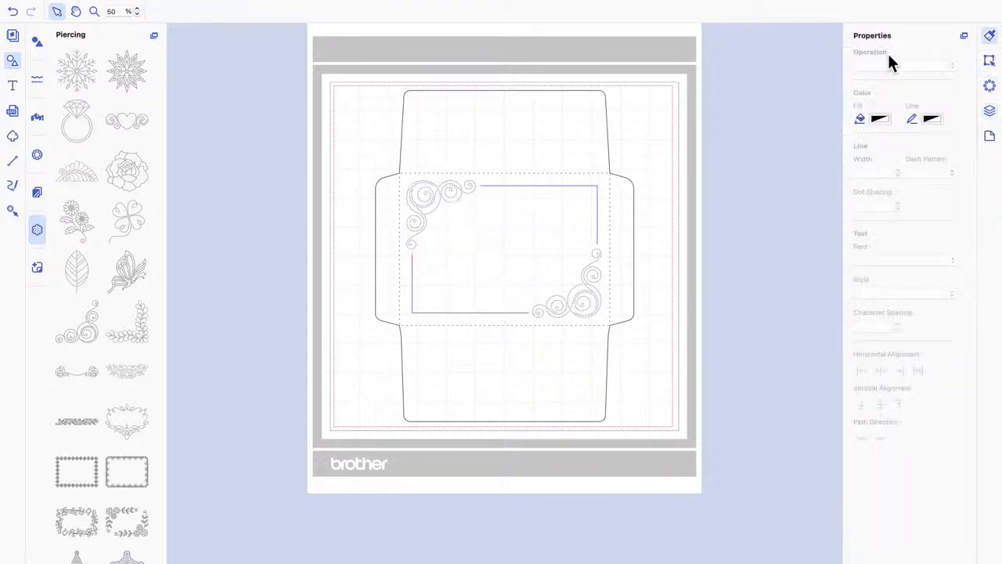
pyautogui.click(613, 115)
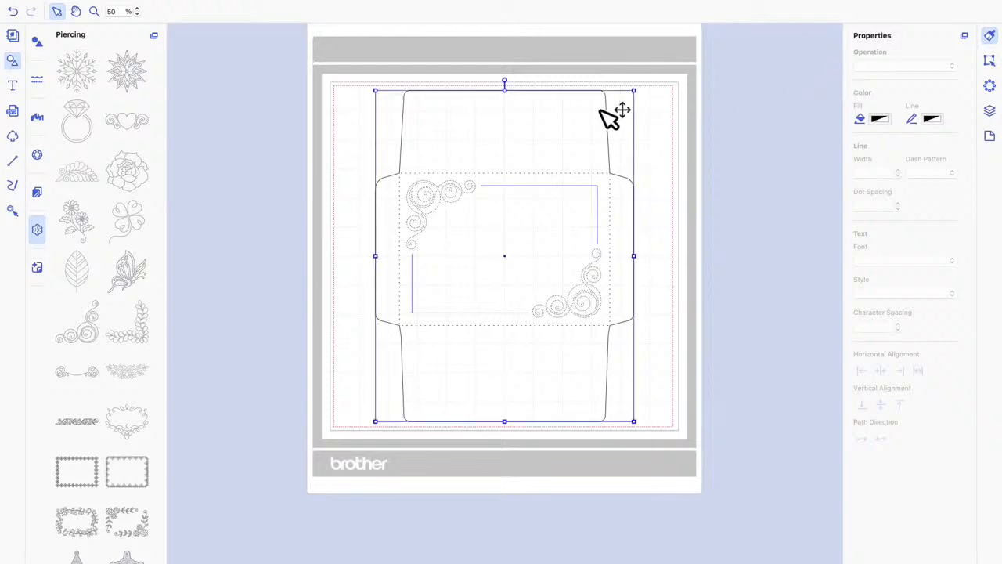
pyautogui.click(953, 71)
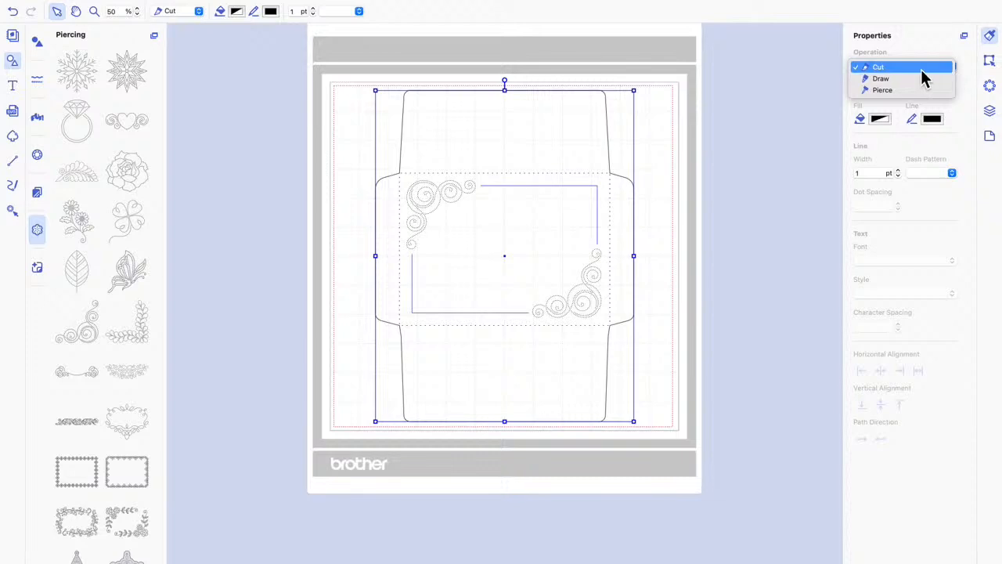
pyautogui.click(921, 69)
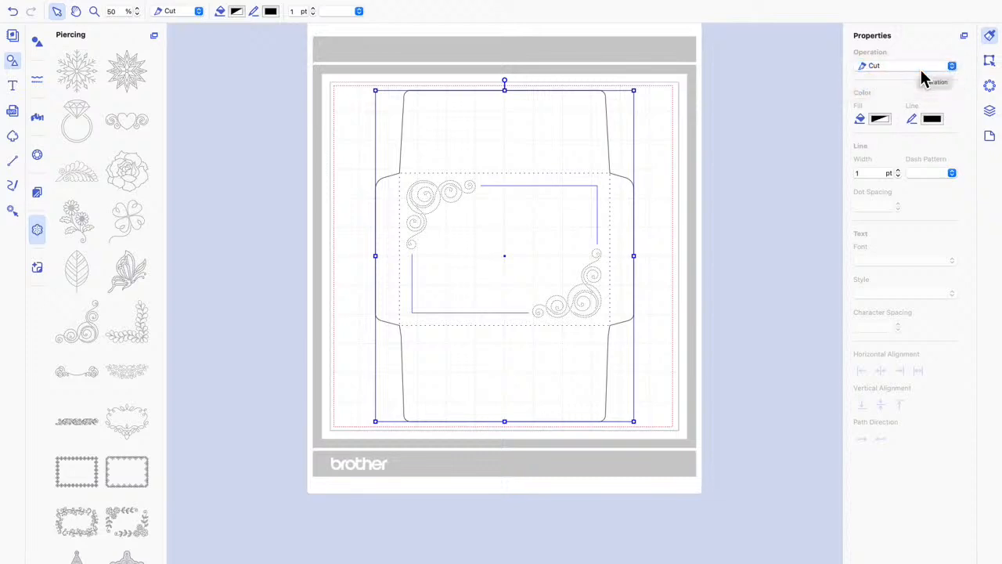
pyautogui.click(953, 176)
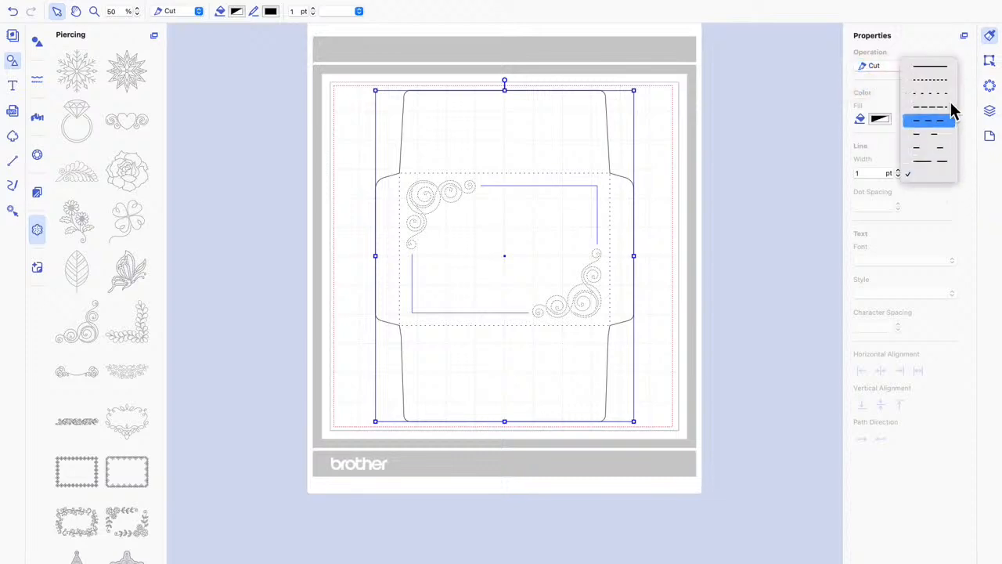
pyautogui.click(942, 69)
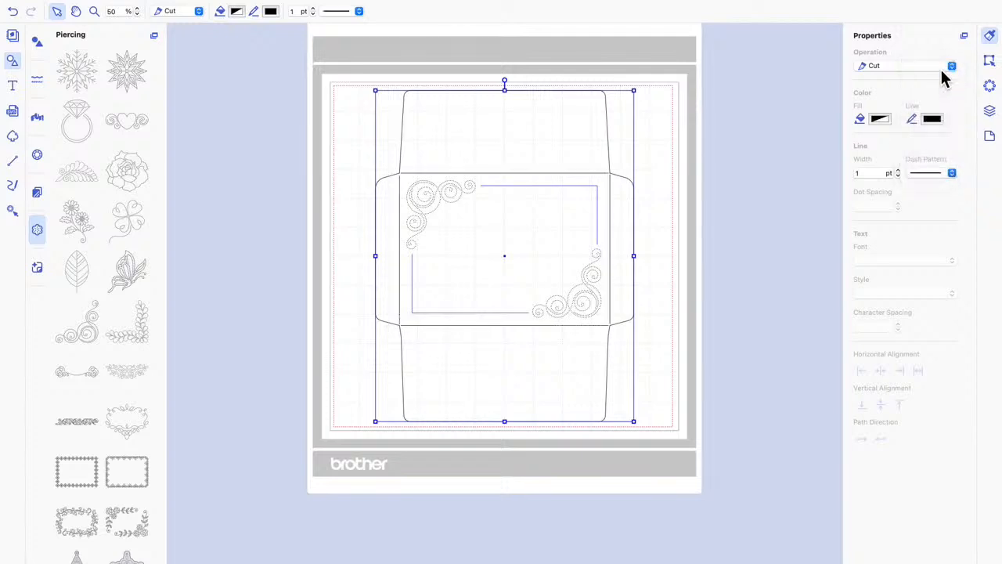
pyautogui.click(798, 117)
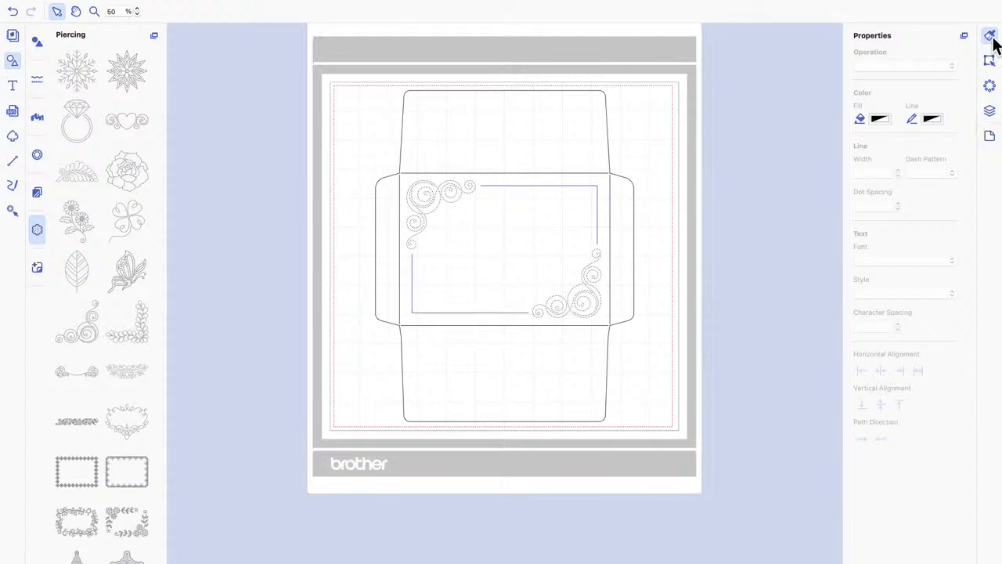
# Step: Set the operation of the envelope's lower-left blue corner line to Pierce
pyautogui.click(605, 117)
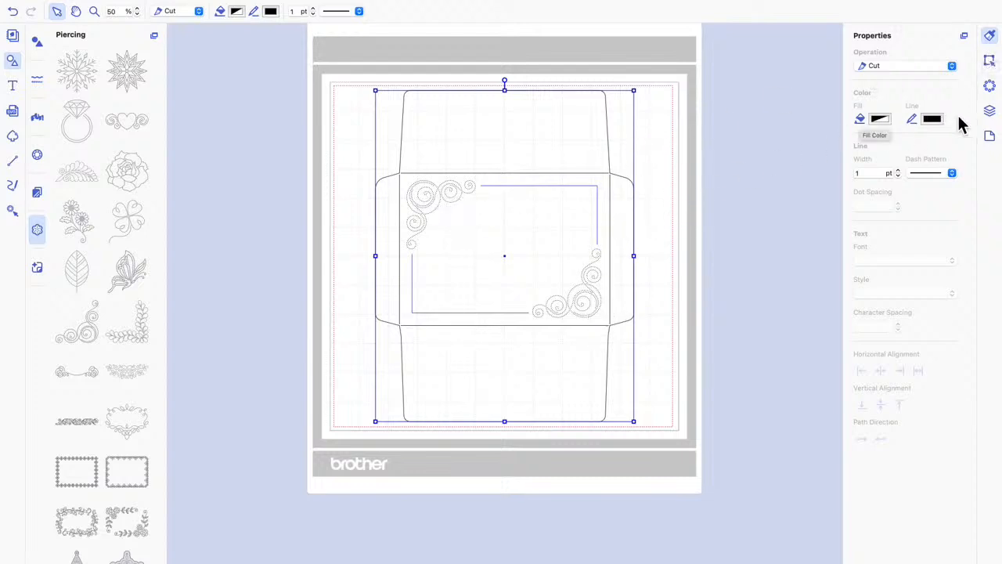
pyautogui.click(989, 117)
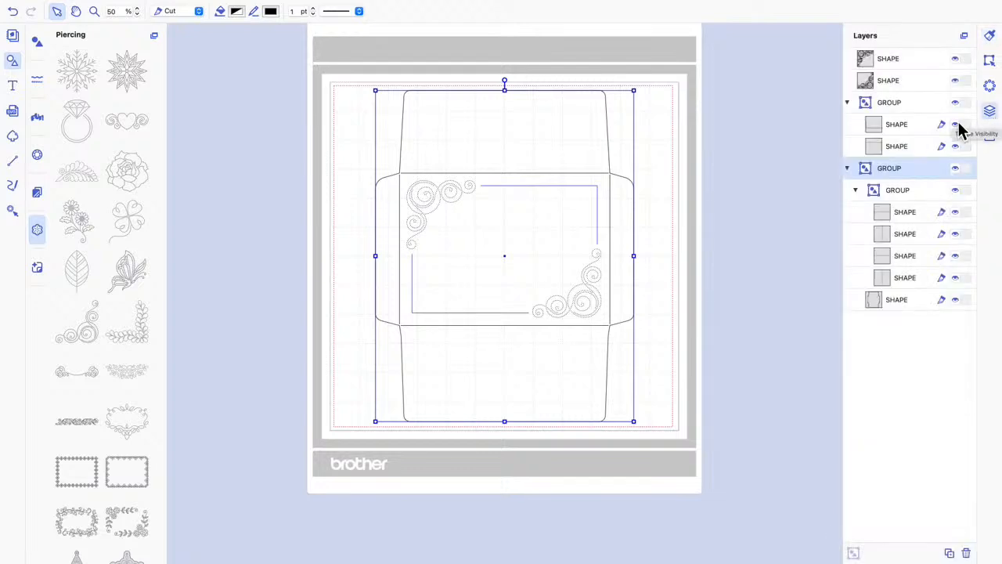
pyautogui.click(882, 127)
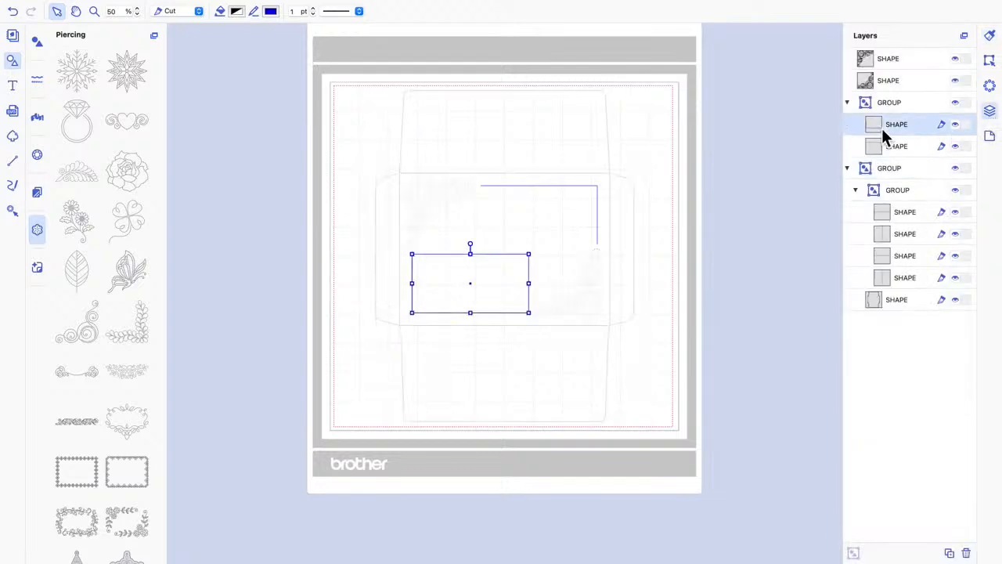
pyautogui.click(990, 37)
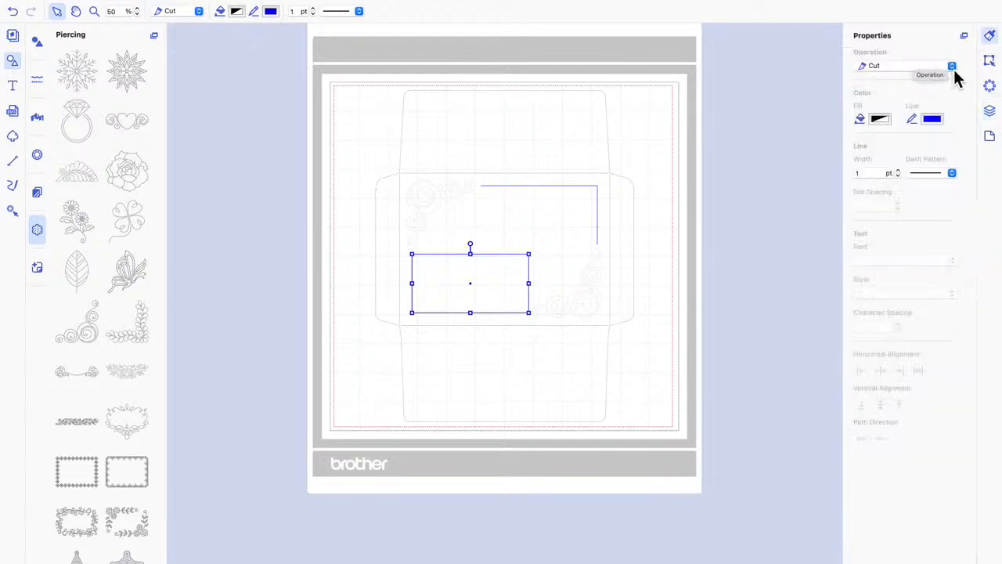
pyautogui.click(952, 67)
pyautogui.click(922, 92)
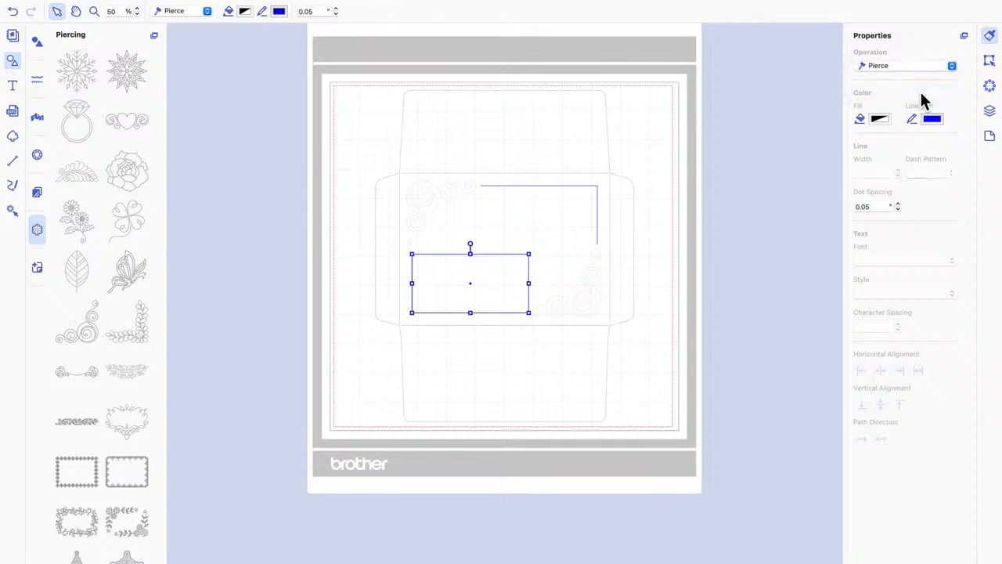
# Step: Set the operation of the envelope's upper-right blue corner line to Pierce
pyautogui.click(988, 111)
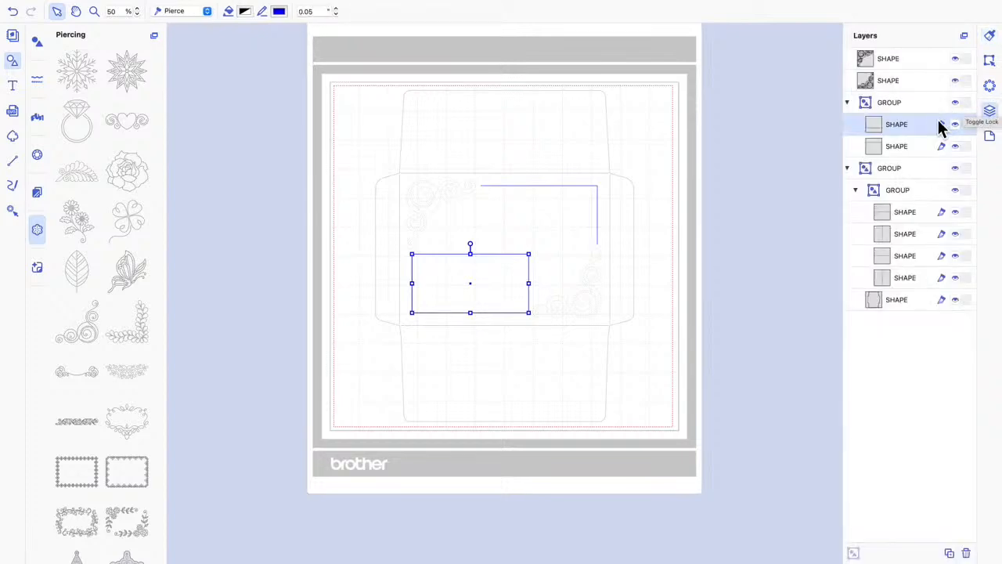
pyautogui.click(880, 146)
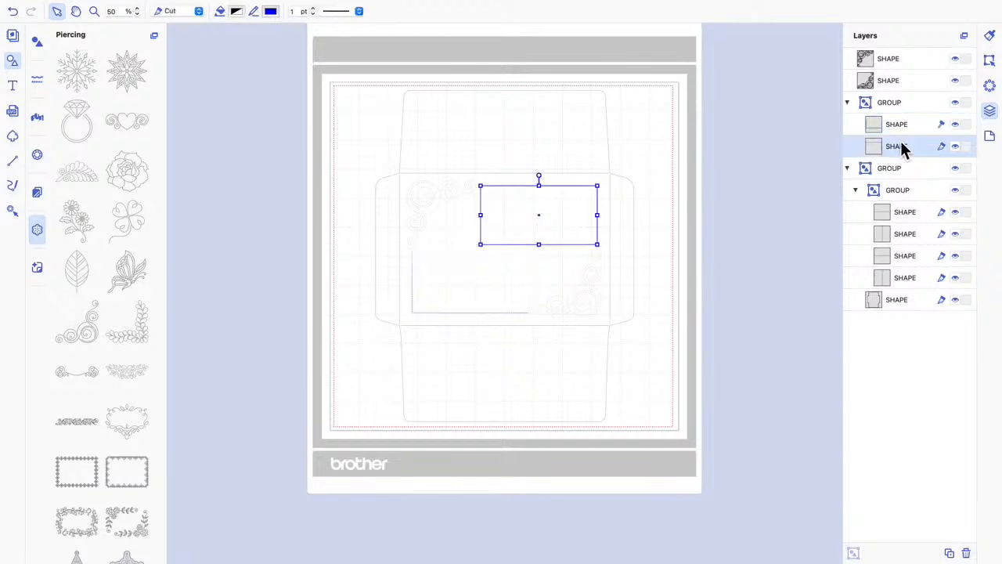
pyautogui.click(991, 39)
pyautogui.click(923, 65)
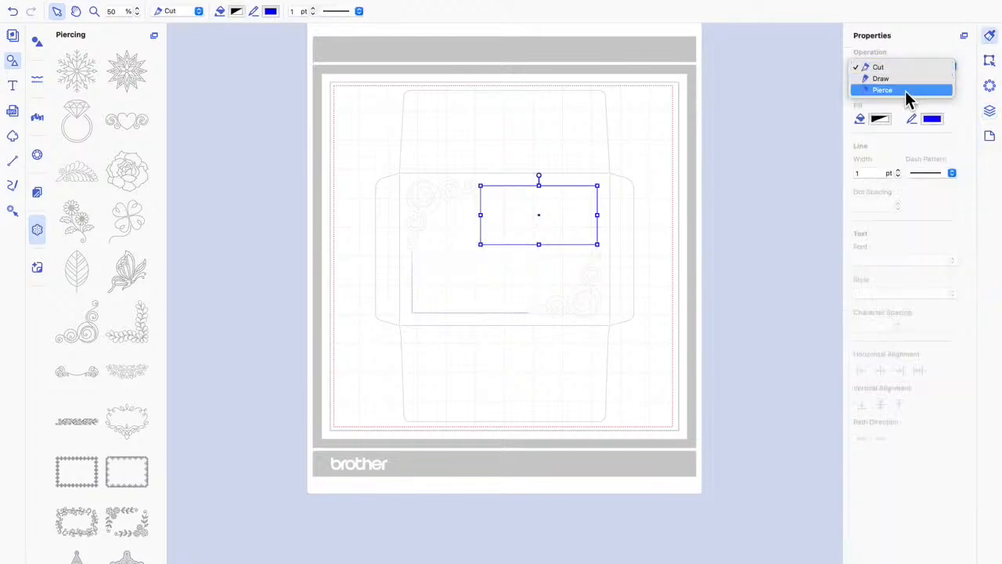
pyautogui.click(905, 90)
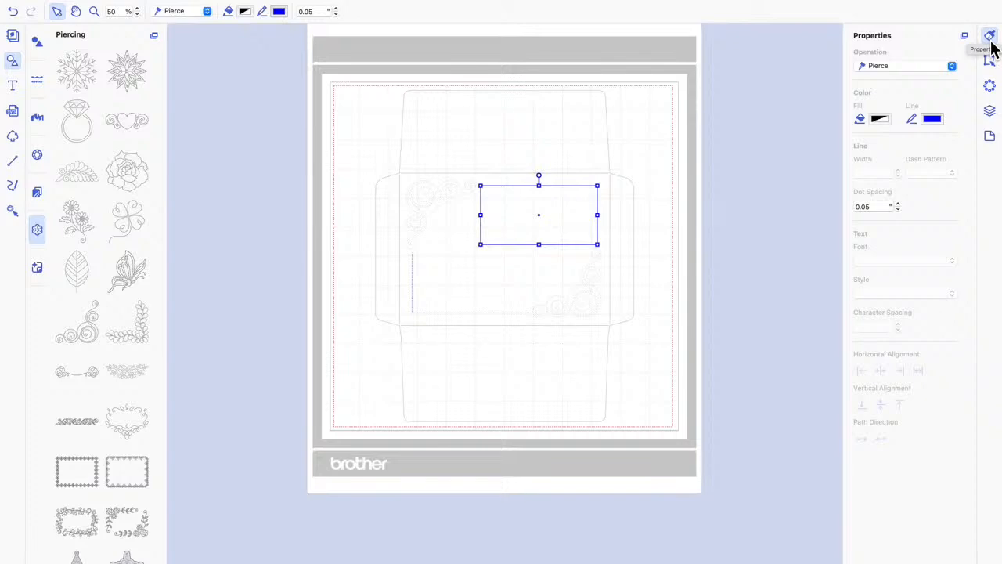
# Step: Check which operation is assigned to the envelope's upper-left swirl corner pattern
pyautogui.click(989, 110)
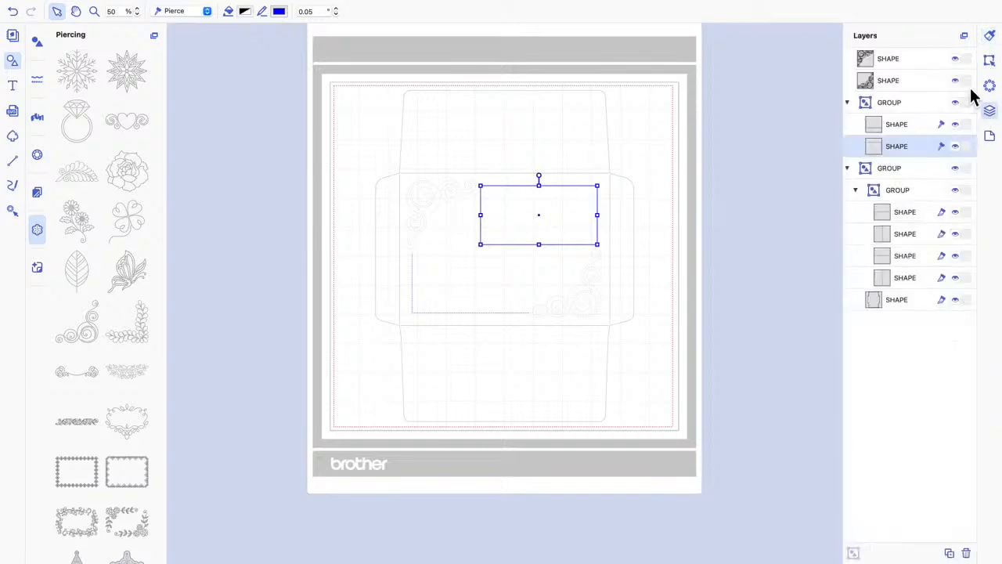
pyautogui.click(889, 65)
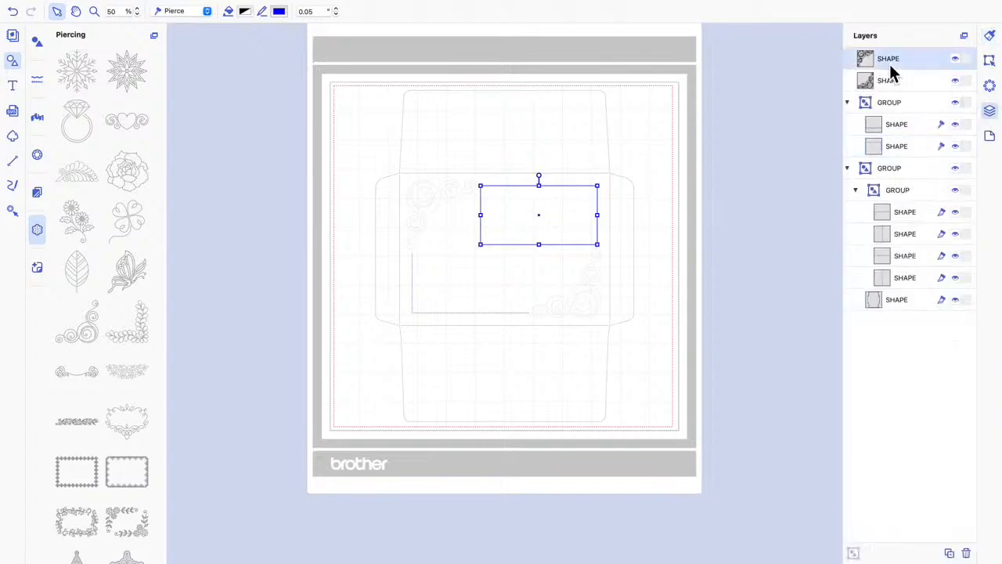
pyautogui.click(991, 36)
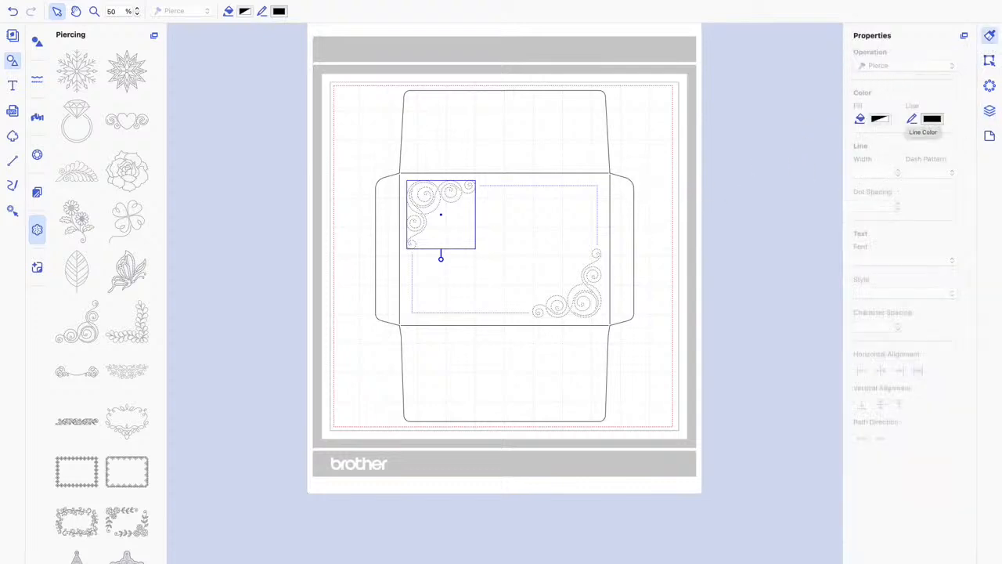
# Step: Keep the group of four envelope fold lines at Cut and give it the third dash pattern, short dashes with wide gaps
pyautogui.click(991, 113)
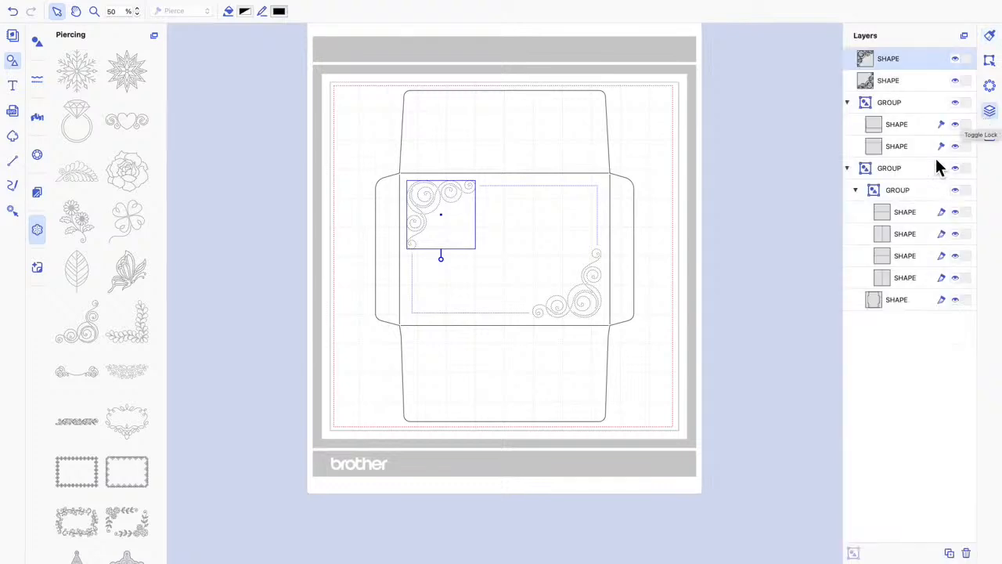
pyautogui.click(902, 195)
pyautogui.click(902, 220)
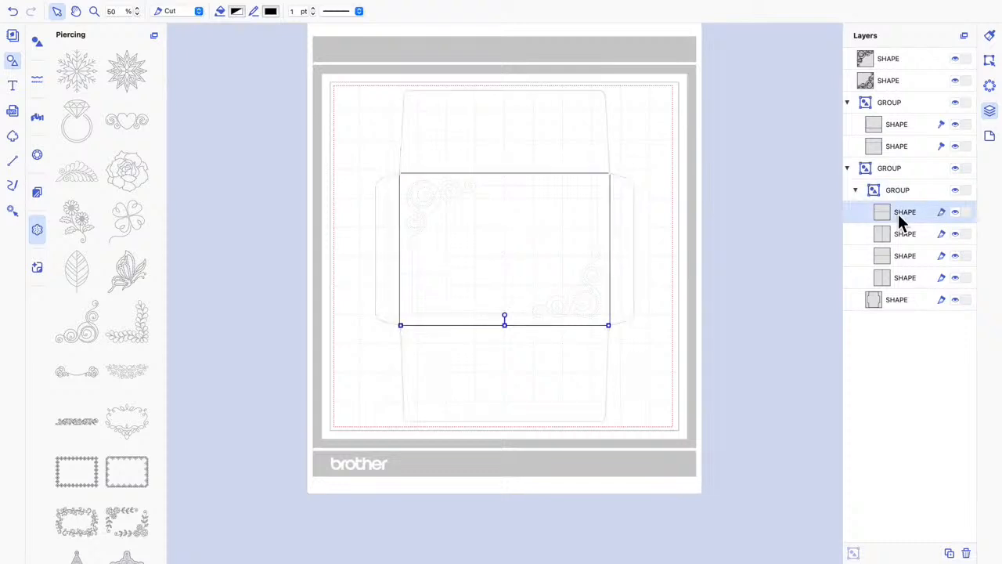
pyautogui.click(900, 190)
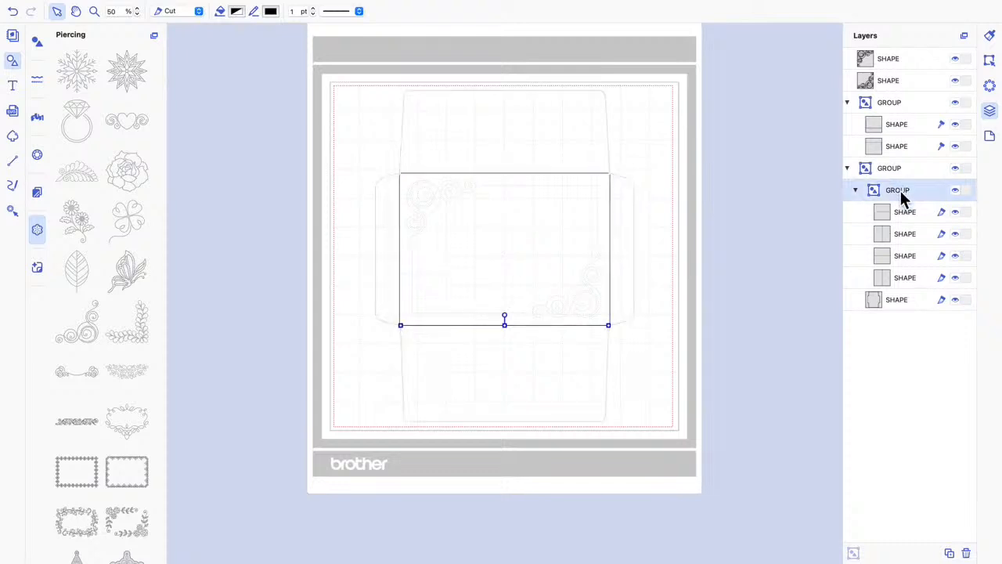
pyautogui.click(991, 37)
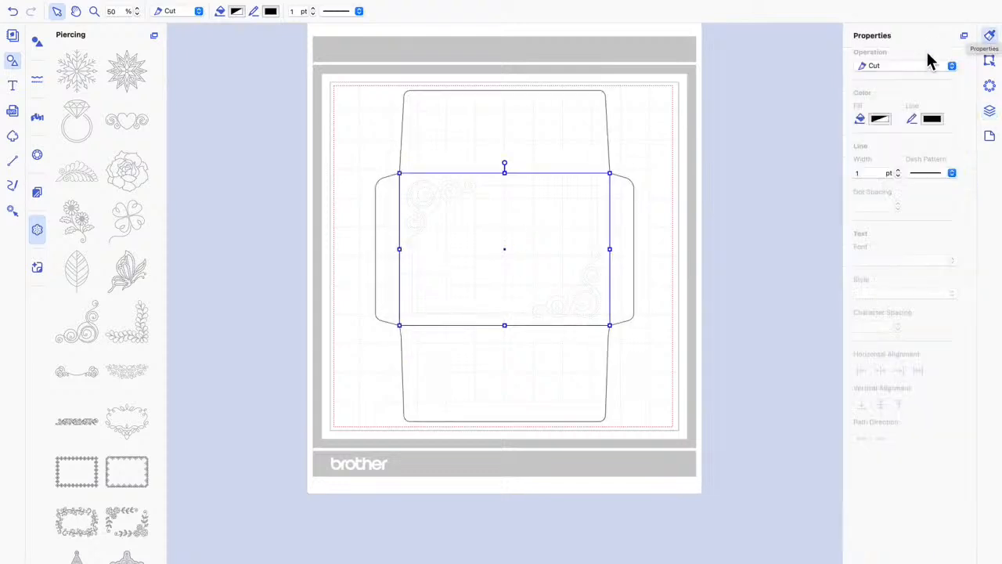
pyautogui.click(908, 66)
pyautogui.click(909, 67)
pyautogui.click(950, 174)
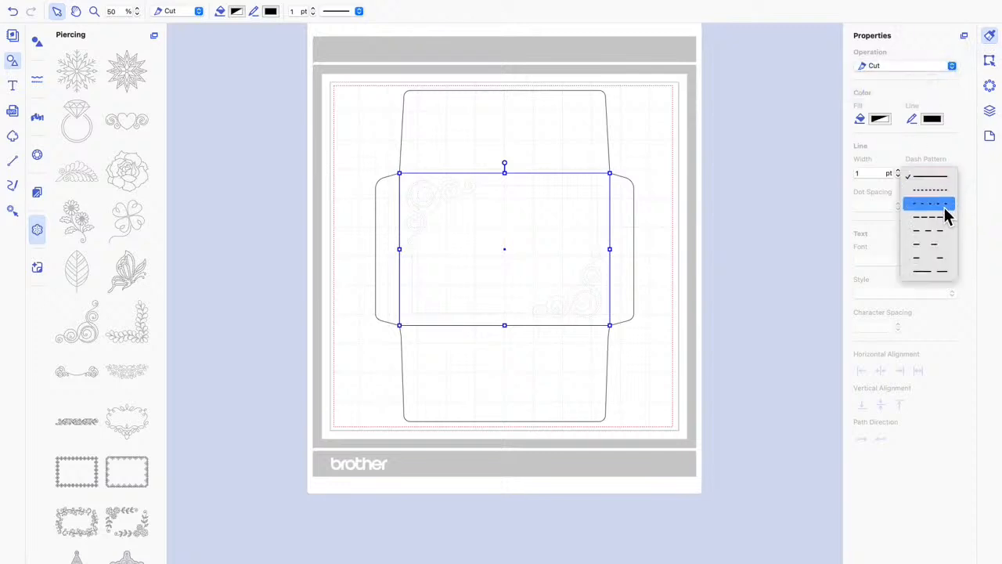
pyautogui.click(945, 210)
pyautogui.click(742, 211)
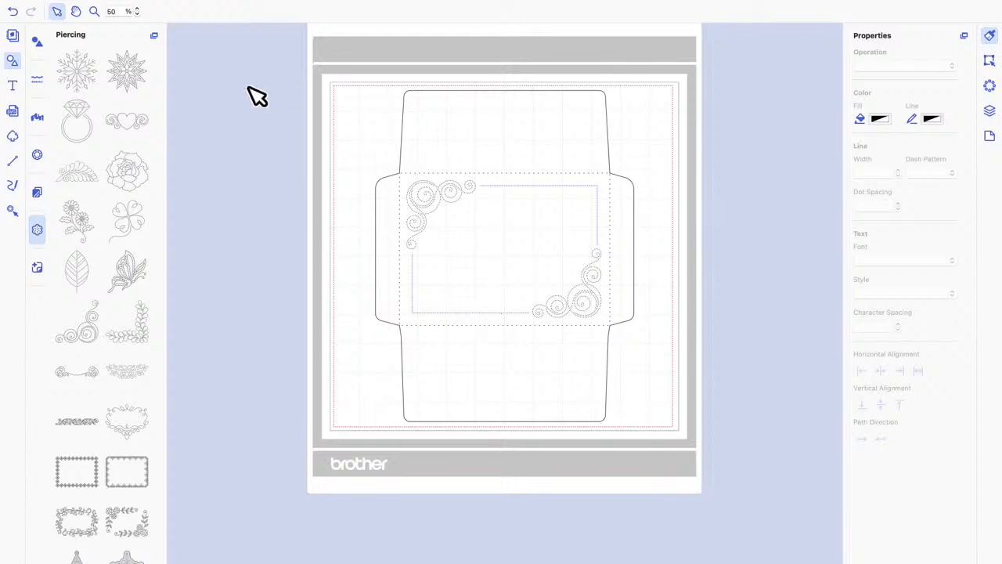
# Step: Transfer the envelope design as an FCM file via the Internet to the registered machine
pyautogui.moveTo(118, 8)
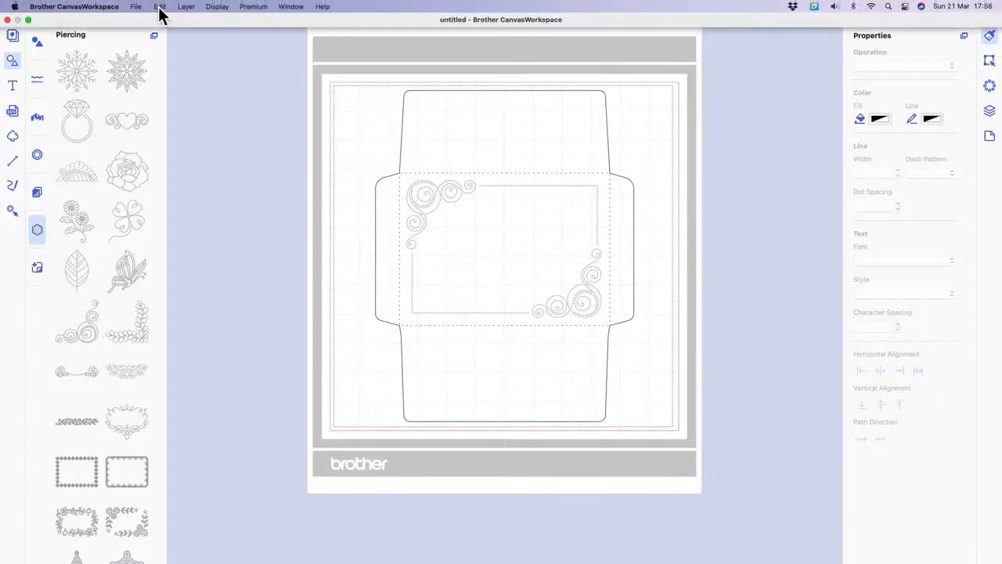
pyautogui.click(137, 7)
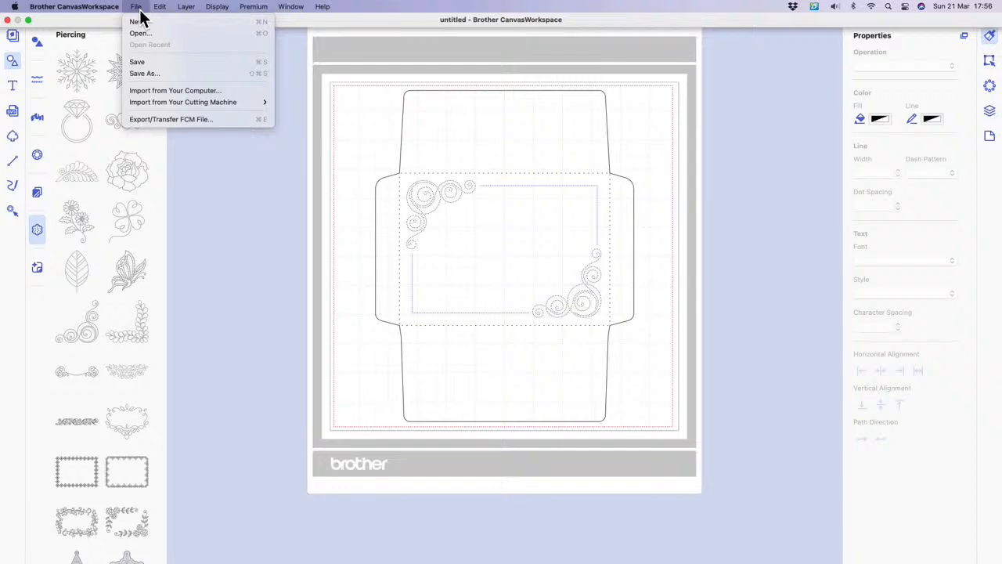
pyautogui.click(160, 122)
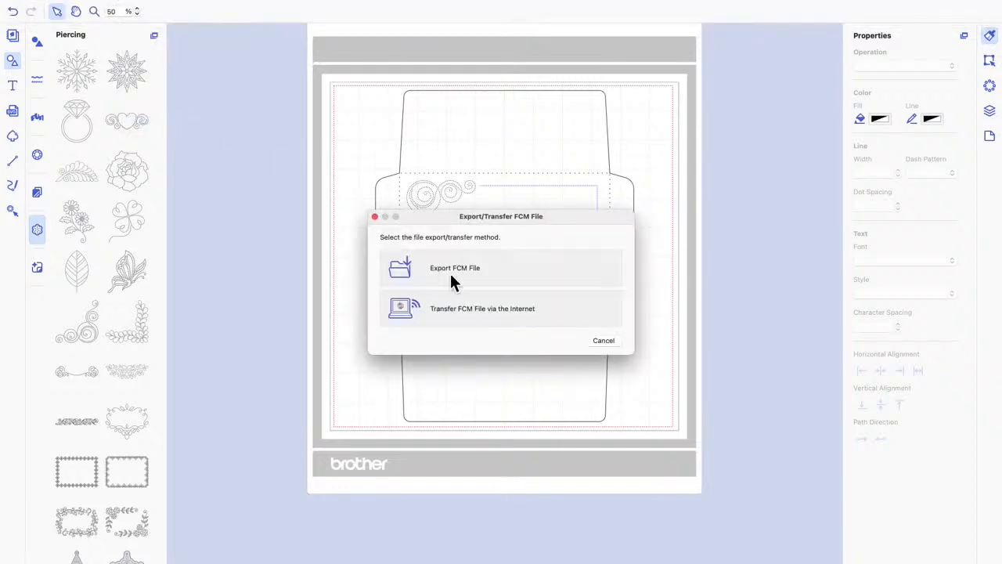
pyautogui.click(510, 307)
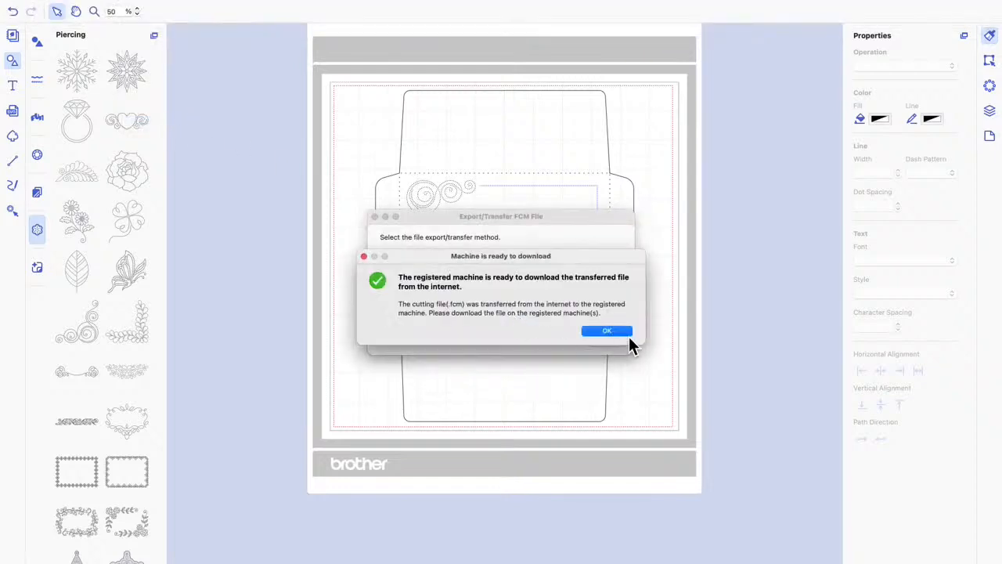
pyautogui.click(623, 335)
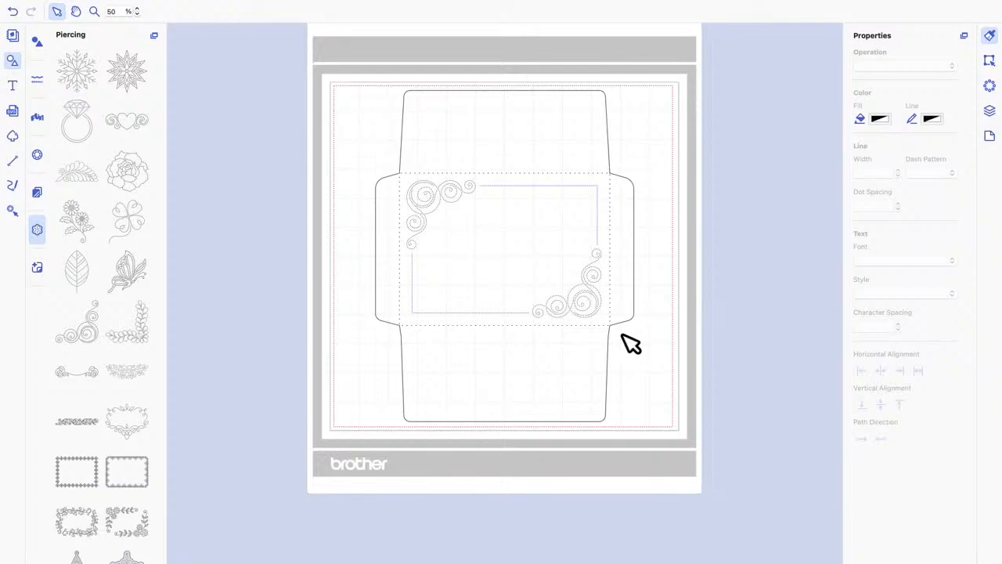